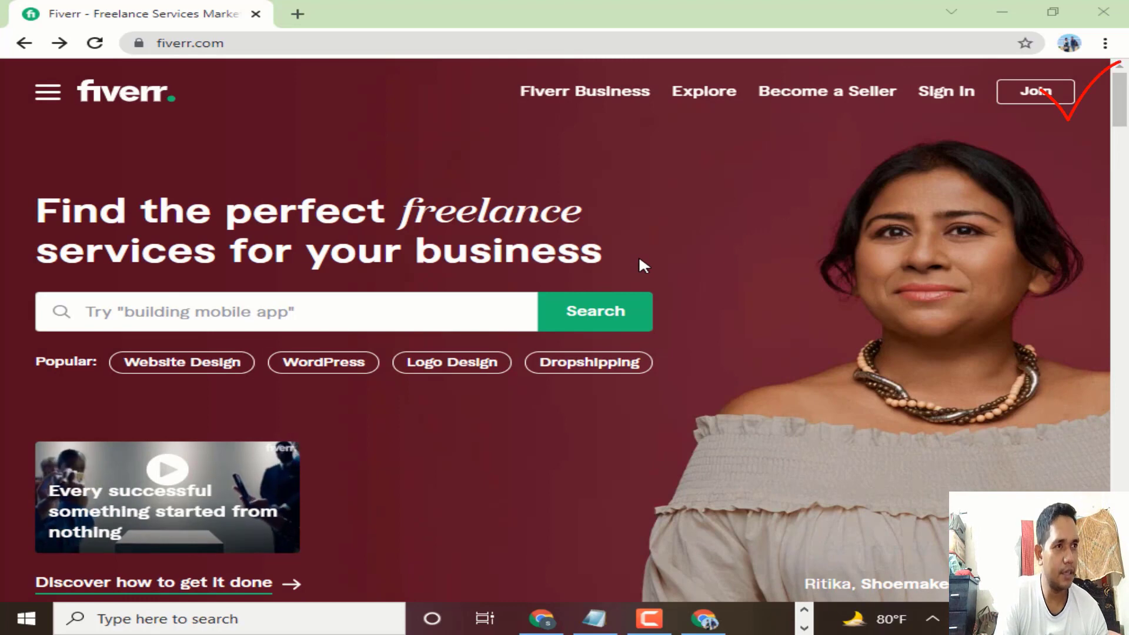
Step: Open the Fiverr sign-up form and copy the account's email address from Gmail in a new tab
click(1035, 91)
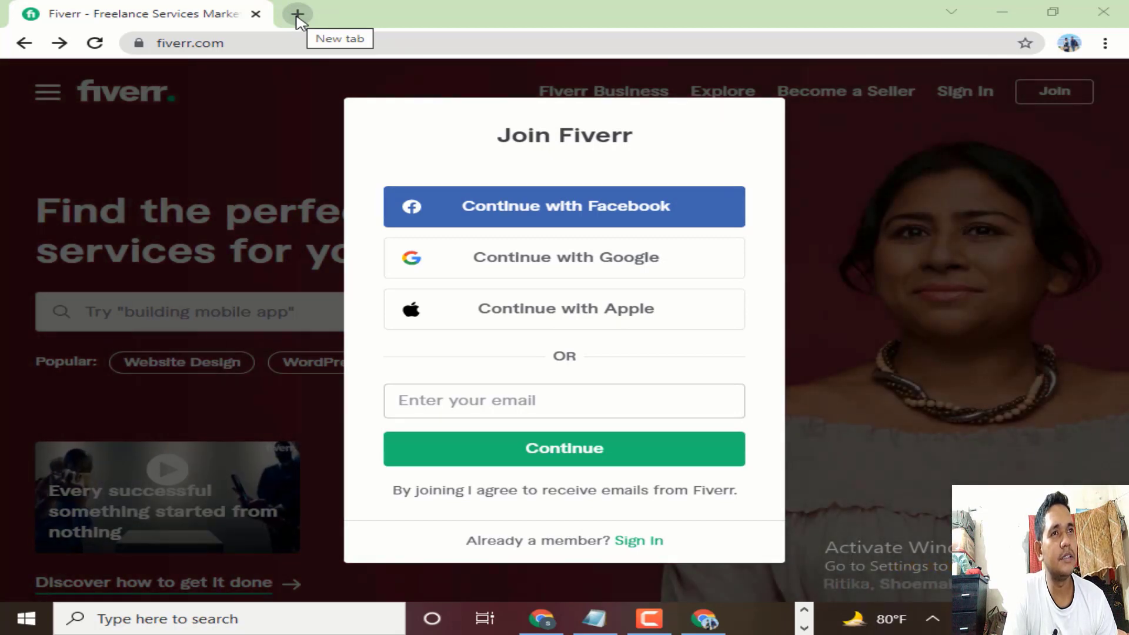
click(299, 17)
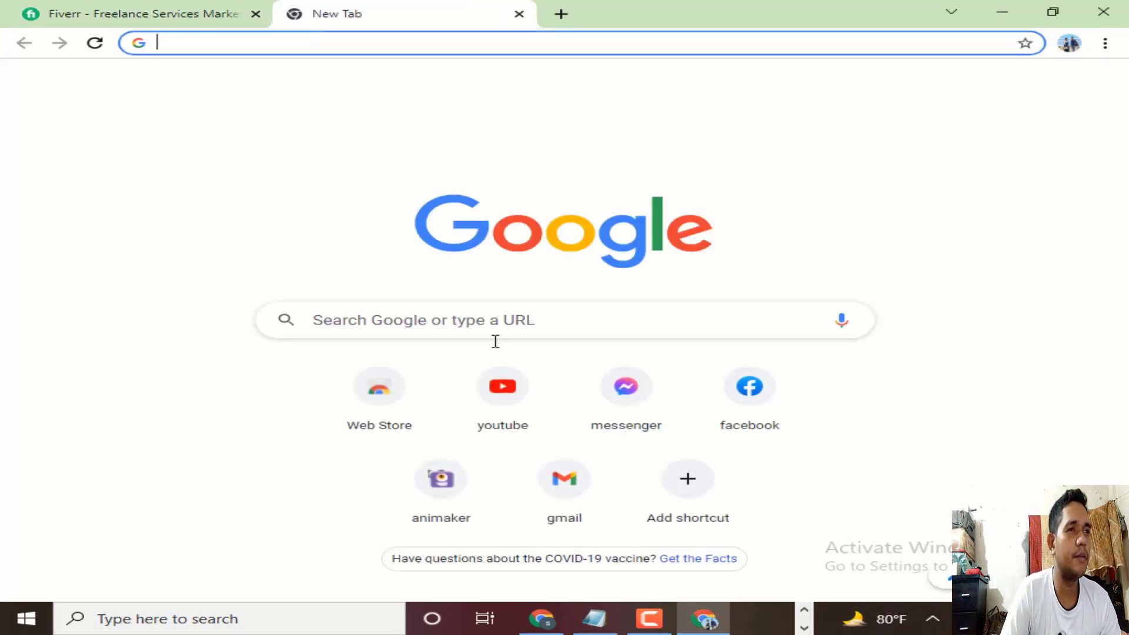
click(566, 481)
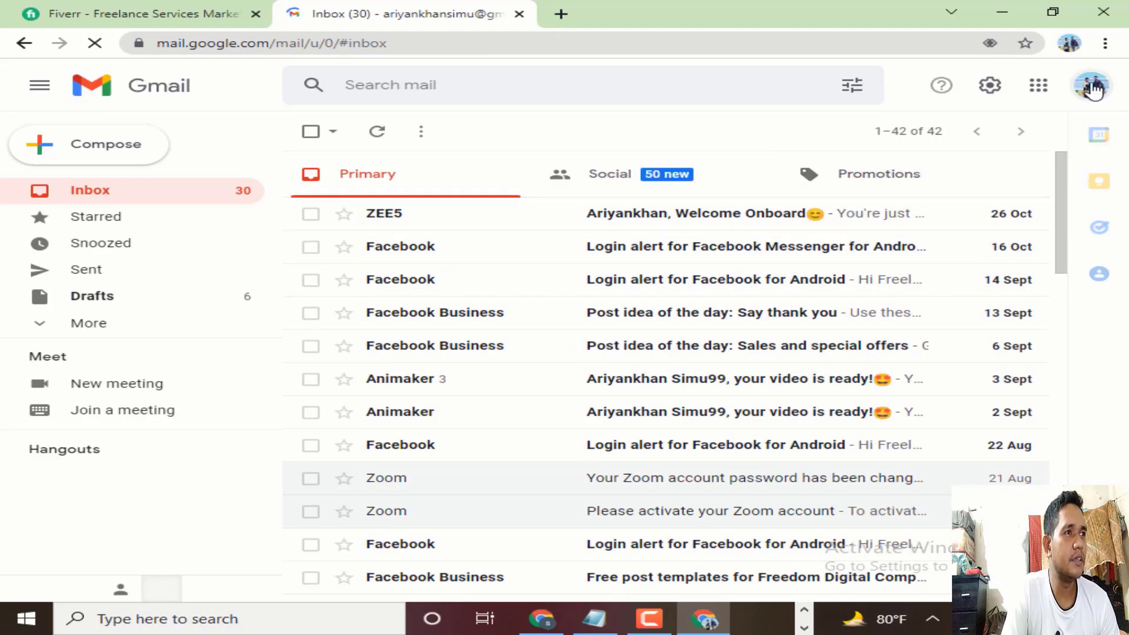
click(1091, 86)
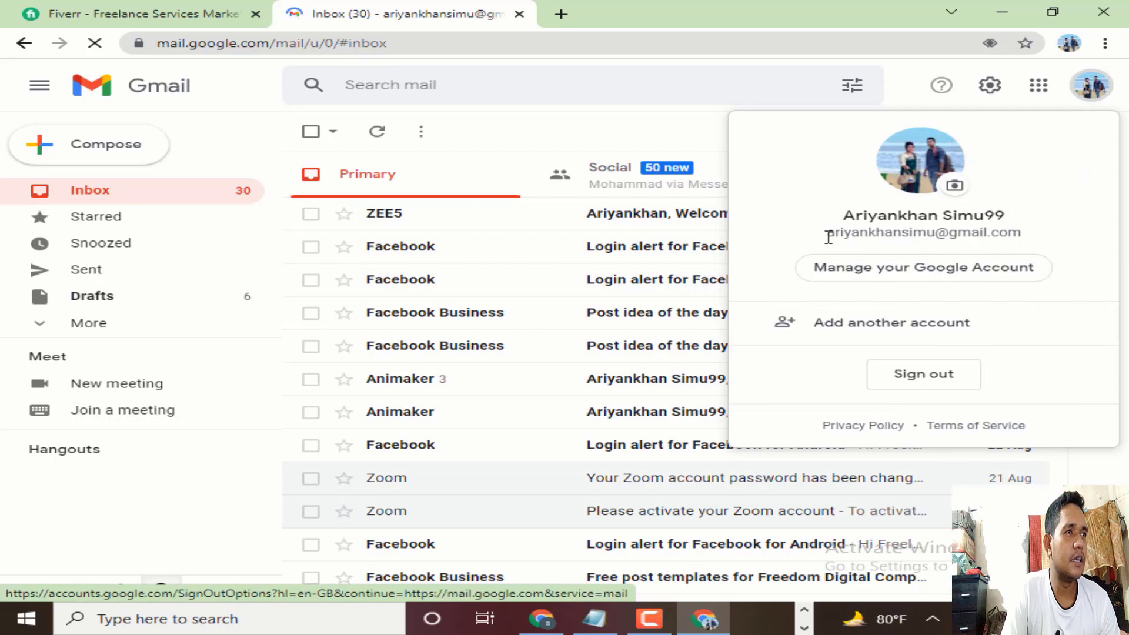
drag(828, 233, 1003, 234)
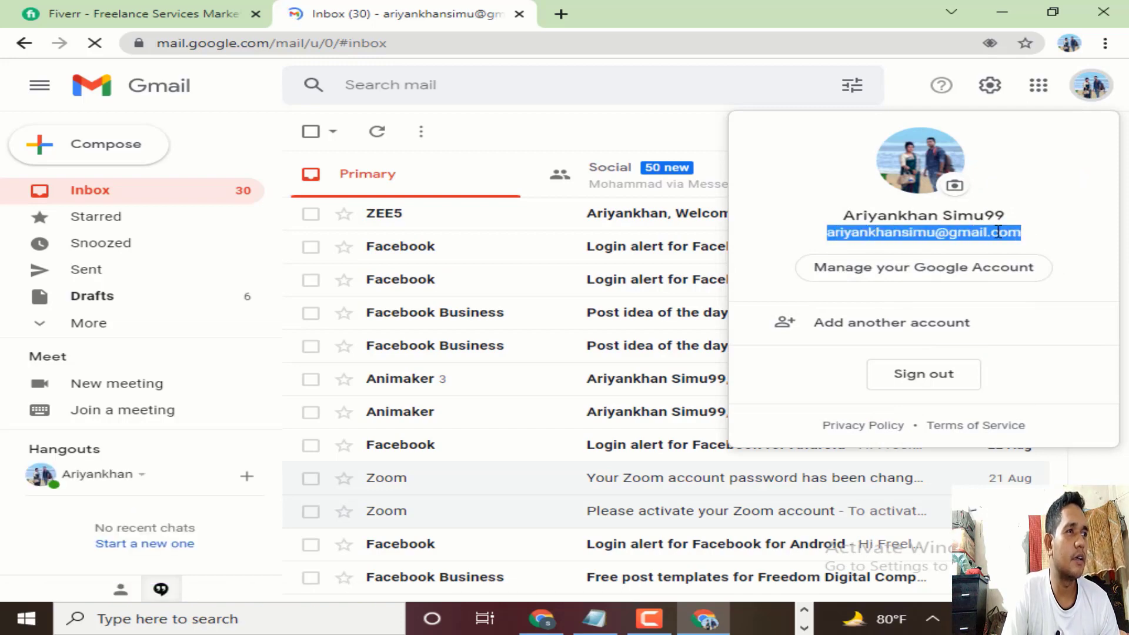
right_click(1003, 234)
click(923, 244)
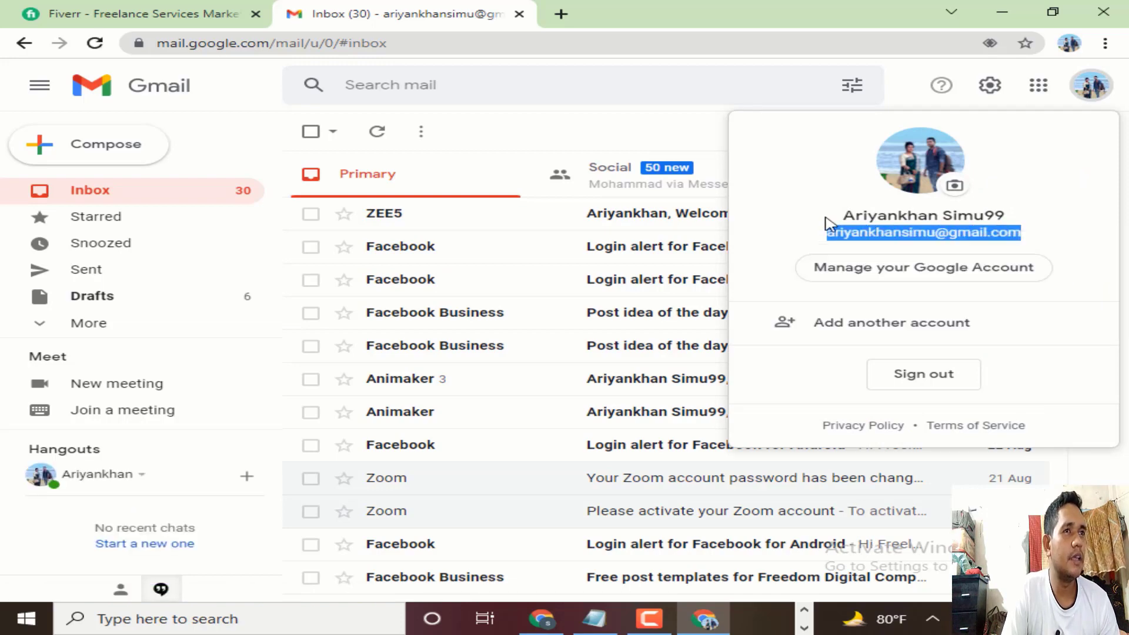
Step: Return to the Fiverr sign-up form, paste the copied email address and continue to the account details
click(229, 12)
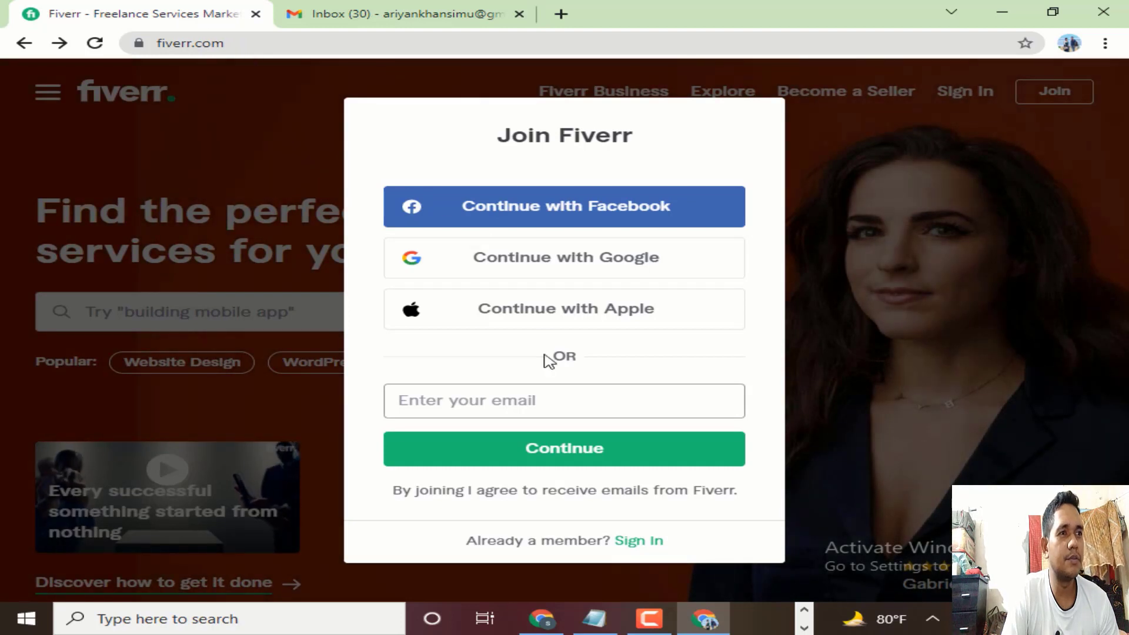
click(546, 401)
right_click(548, 404)
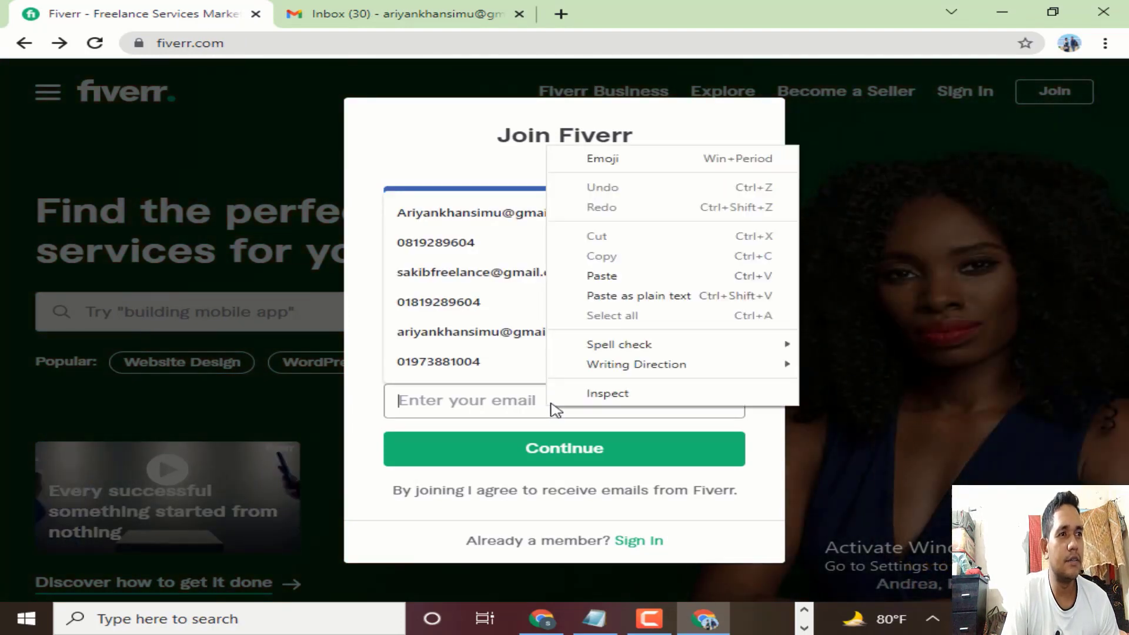
click(593, 277)
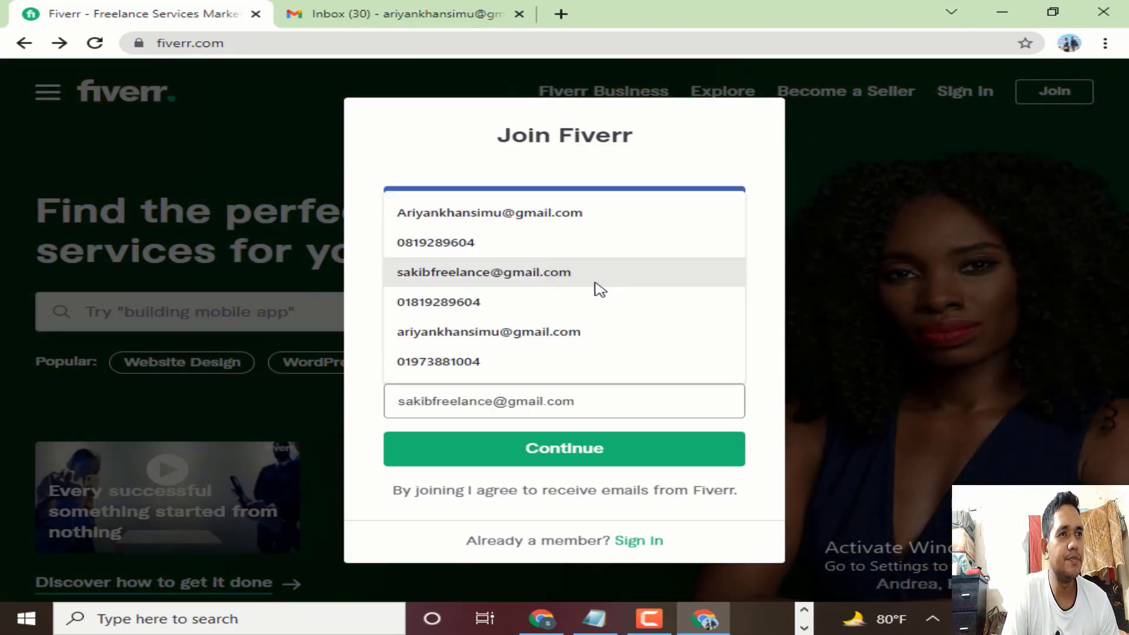
click(770, 380)
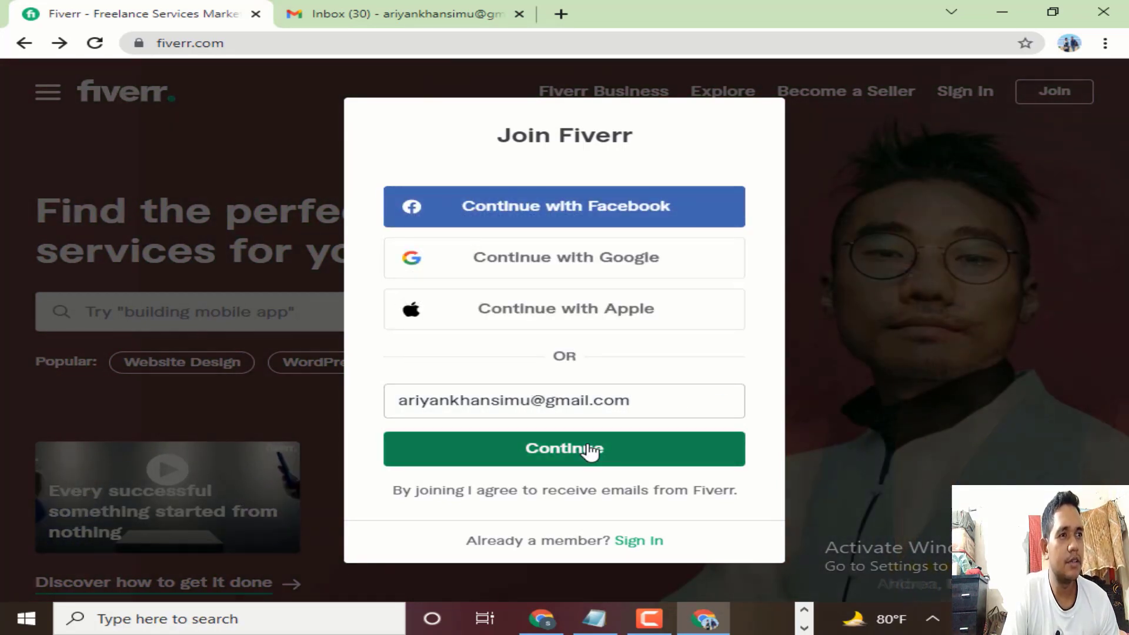
click(590, 451)
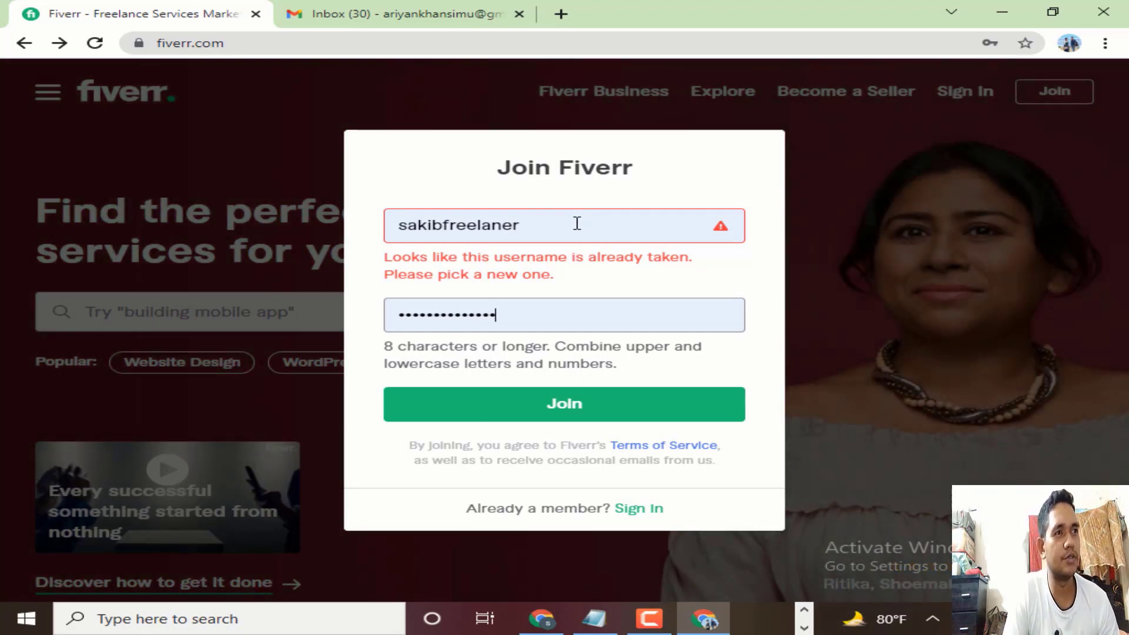
Step: Clear the prefilled username and password from the sign-up form
click(555, 222)
drag(554, 221, 378, 221)
key(BackSpace)
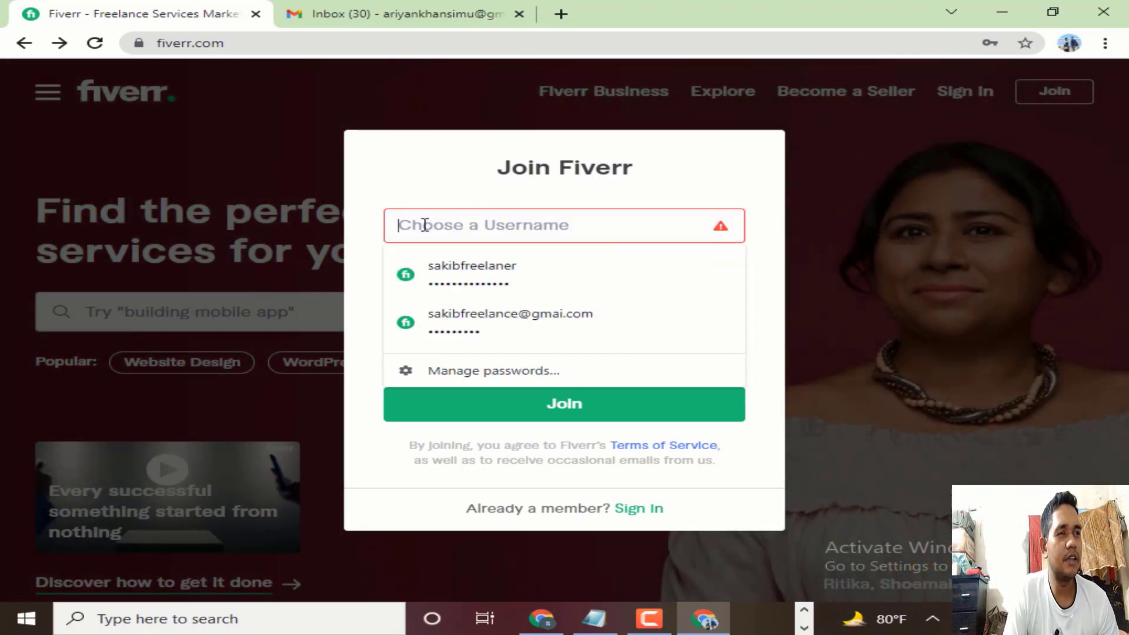
click(755, 317)
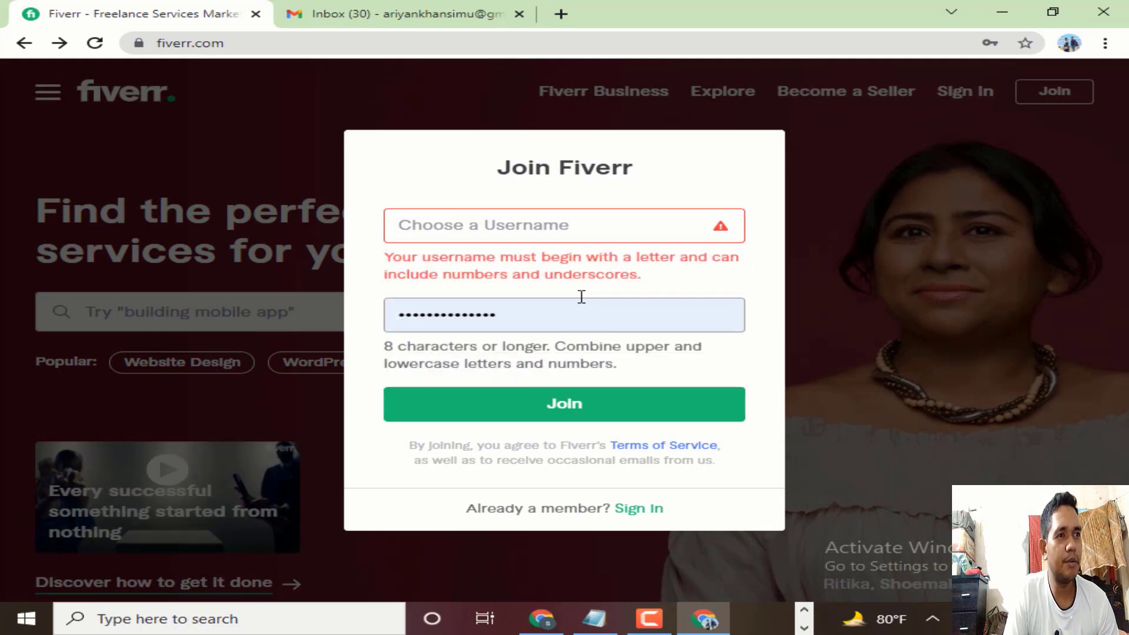
drag(532, 313, 404, 316)
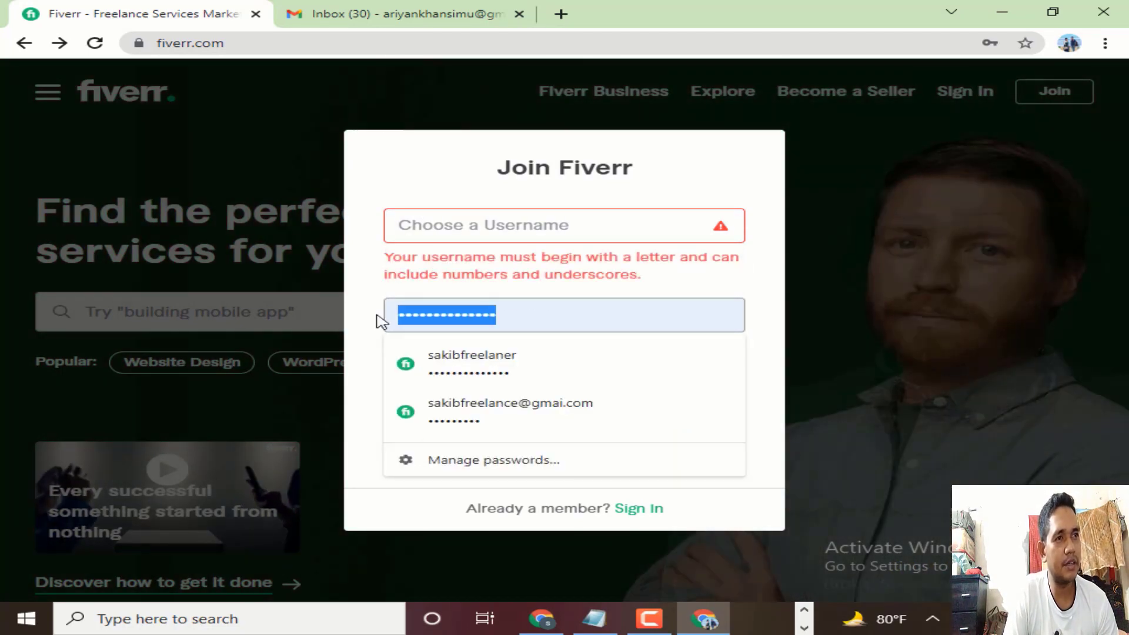
key(BackSpace)
click(764, 354)
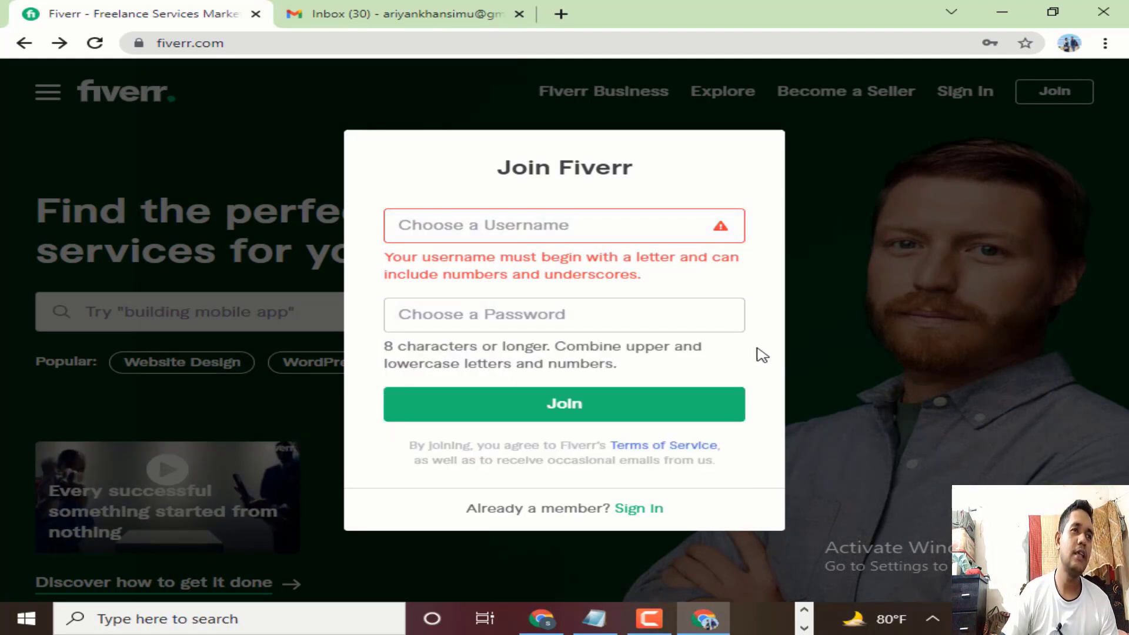
Step: Try the account holder's short name followed by 99 and by 999 as the username, and empty the field
click(574, 229)
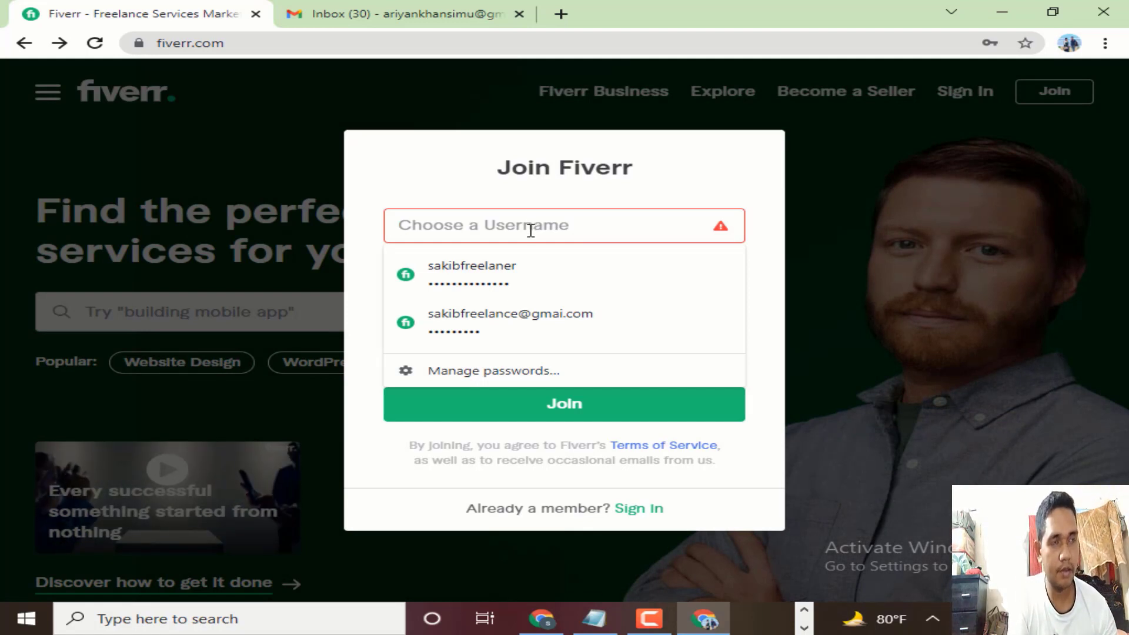
text(si)
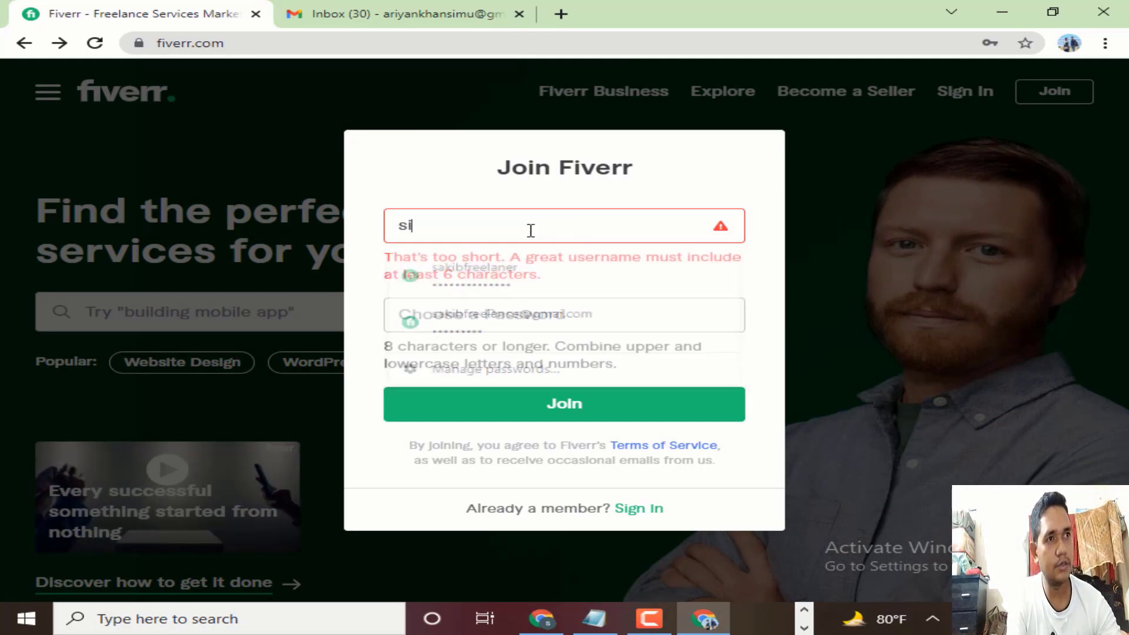
text(m)
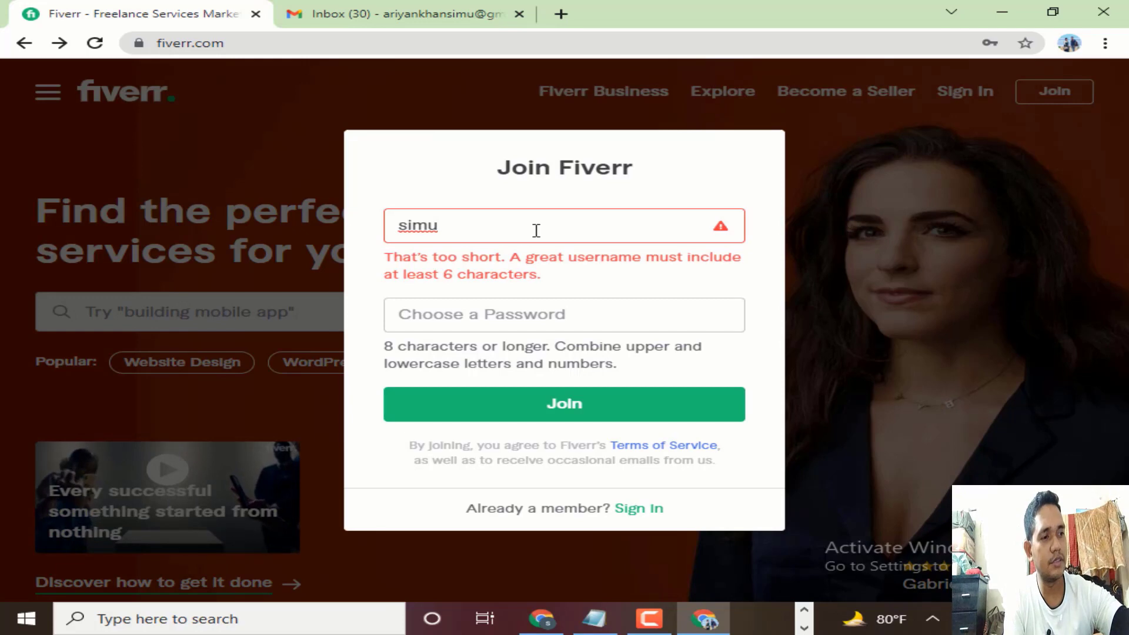
text(u)
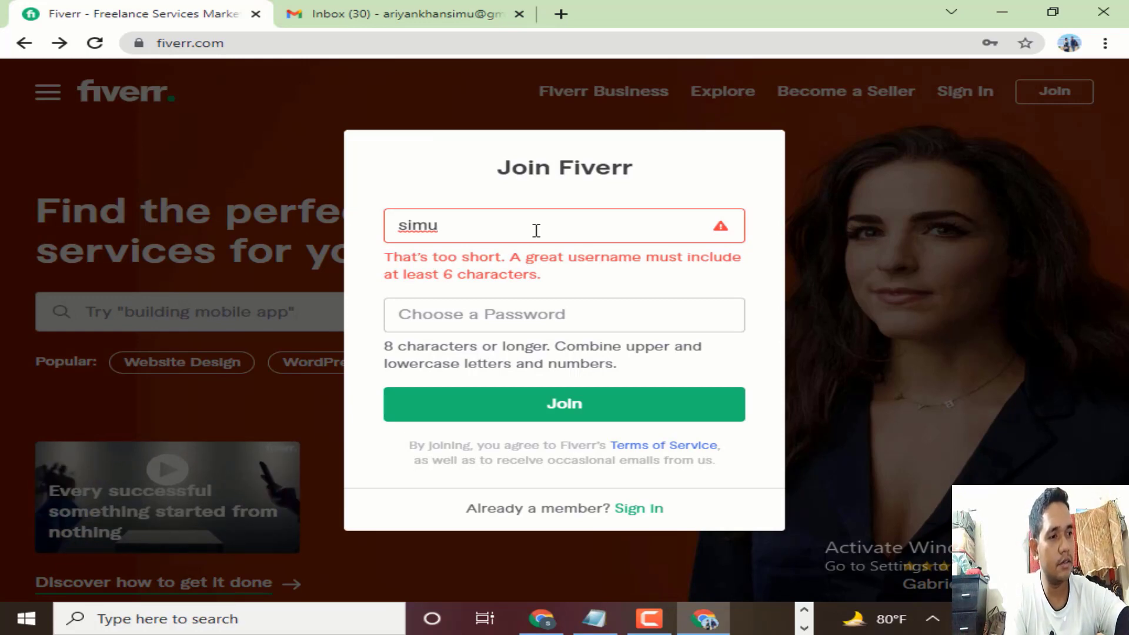
text(99)
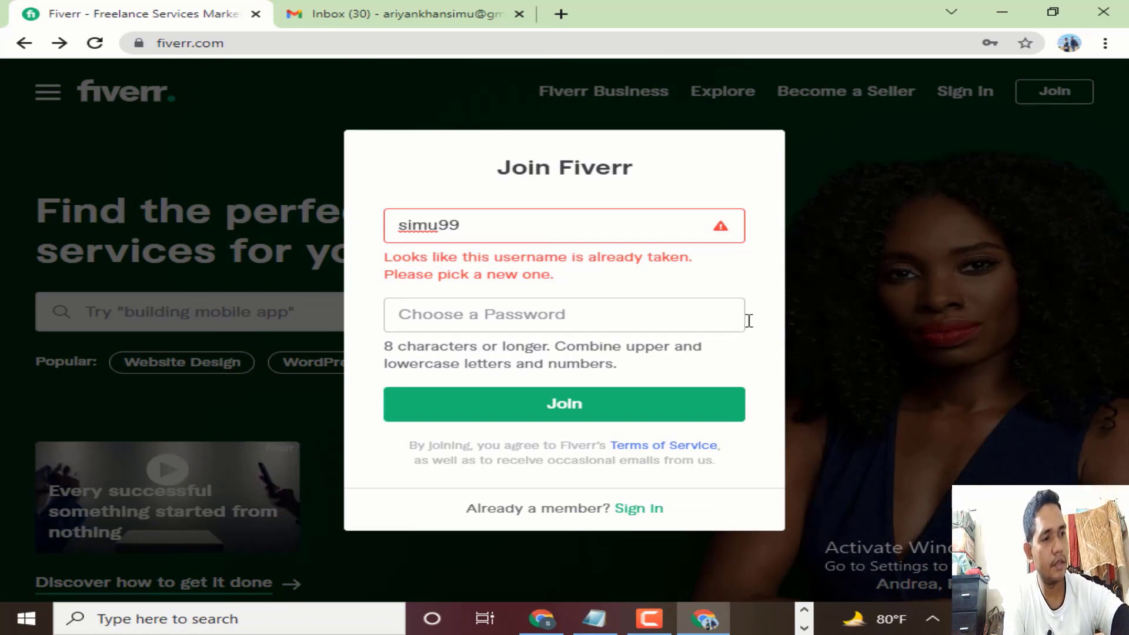
text(9)
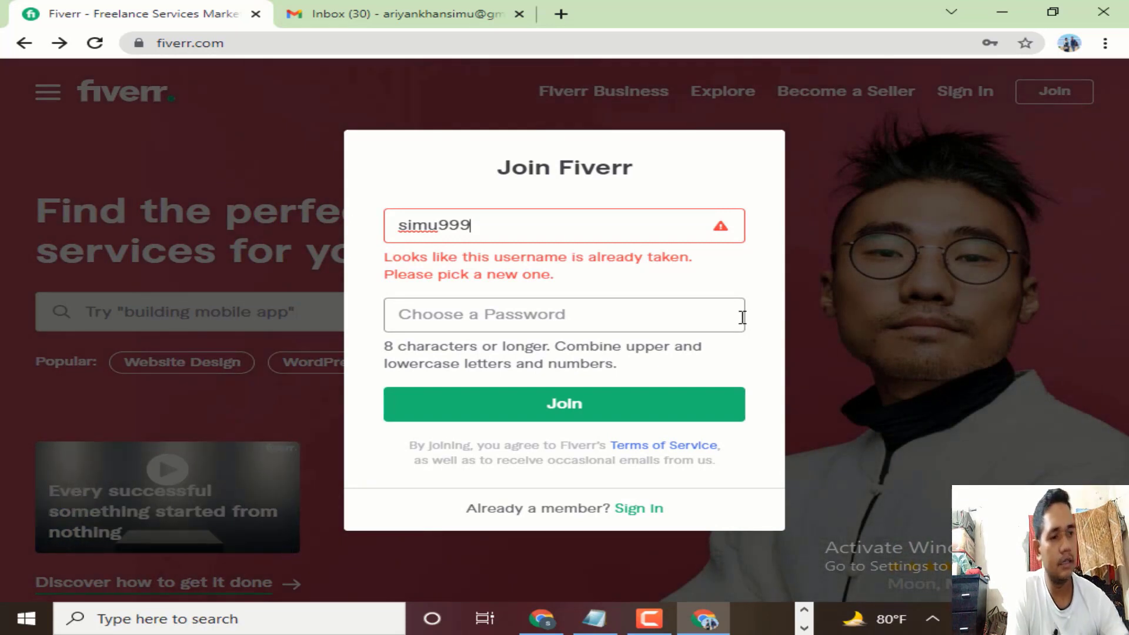
key(BackSpace)
key(BackSpace)
key(BackSpace)
key(BackSpace)
key(BackSpace)
key(BackSpace)
key(BackSpace)
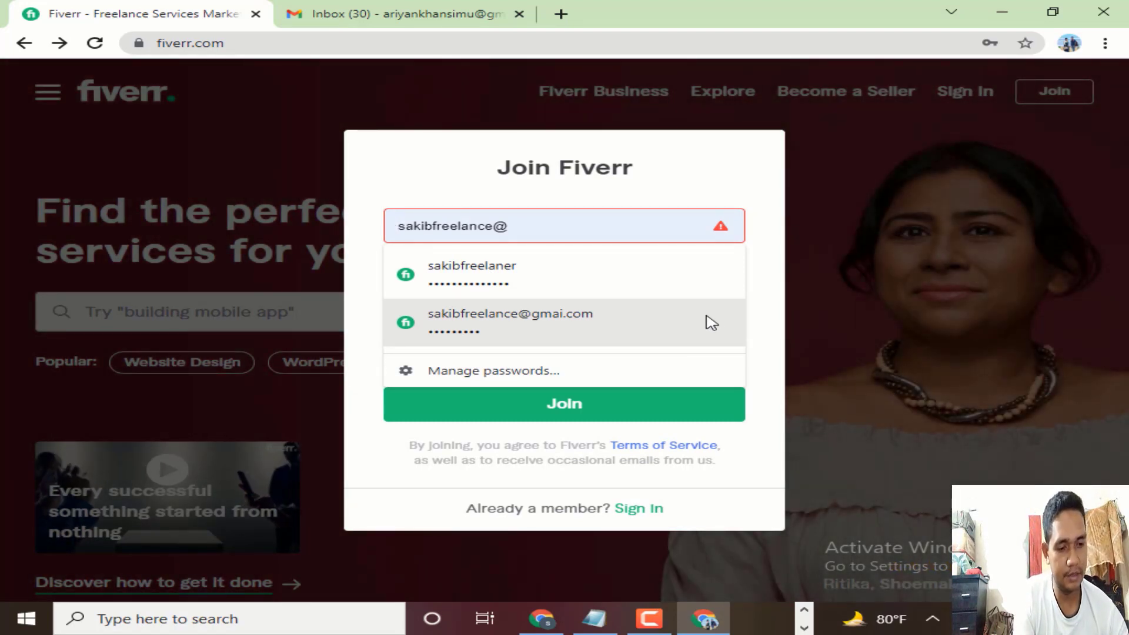
text(s)
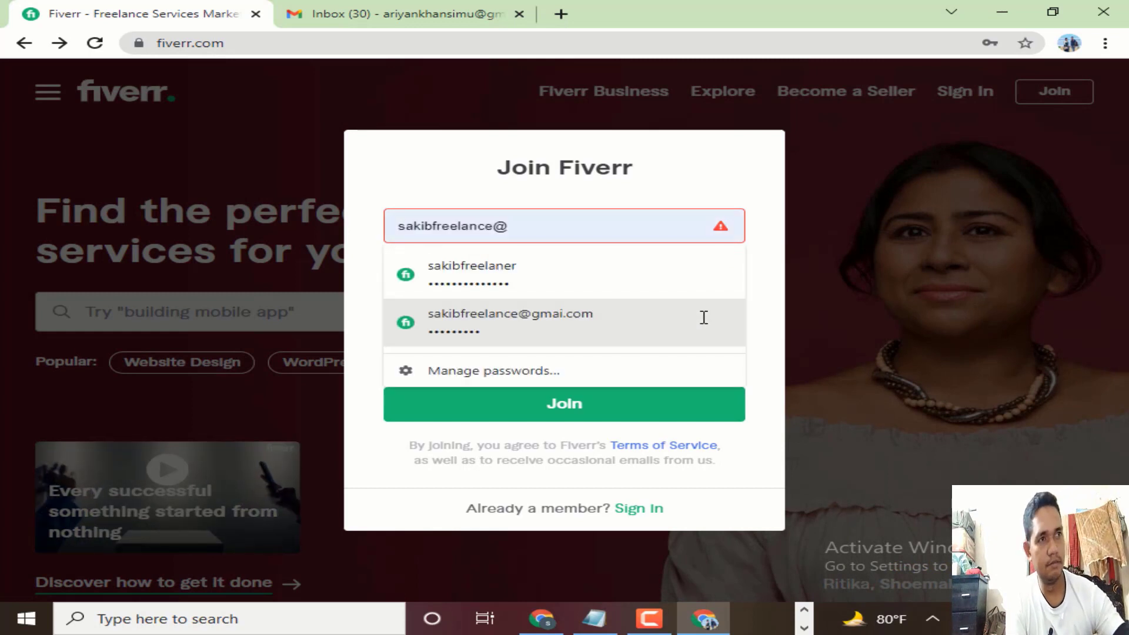
key(BackSpace)
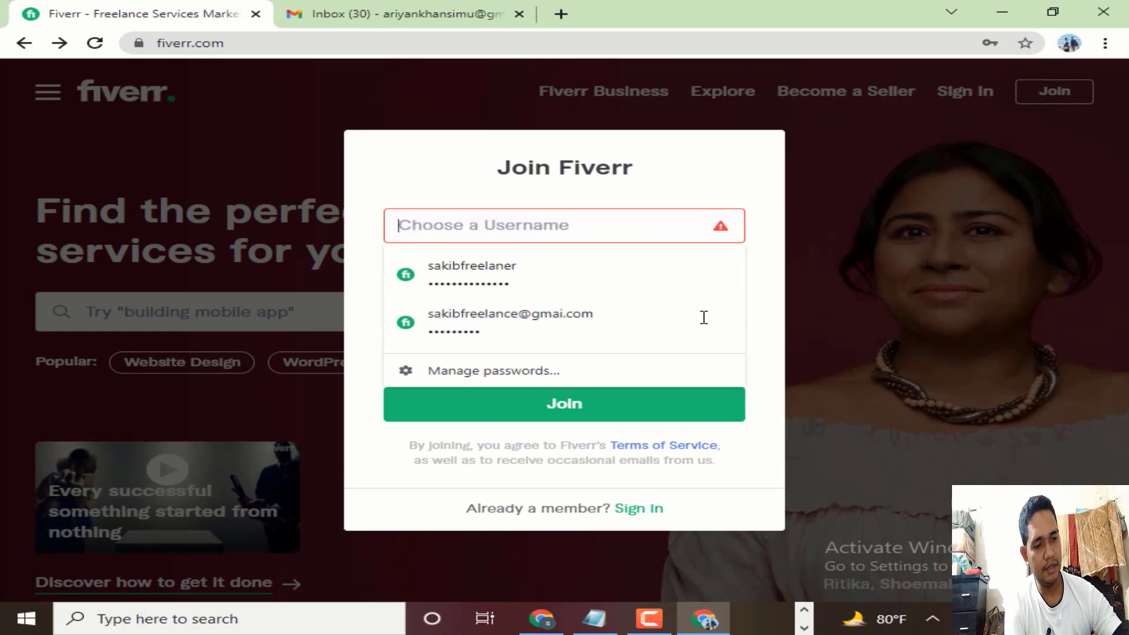
Step: Enter the account holder's short name followed by an underscore and 99 as the username
text(simu-)
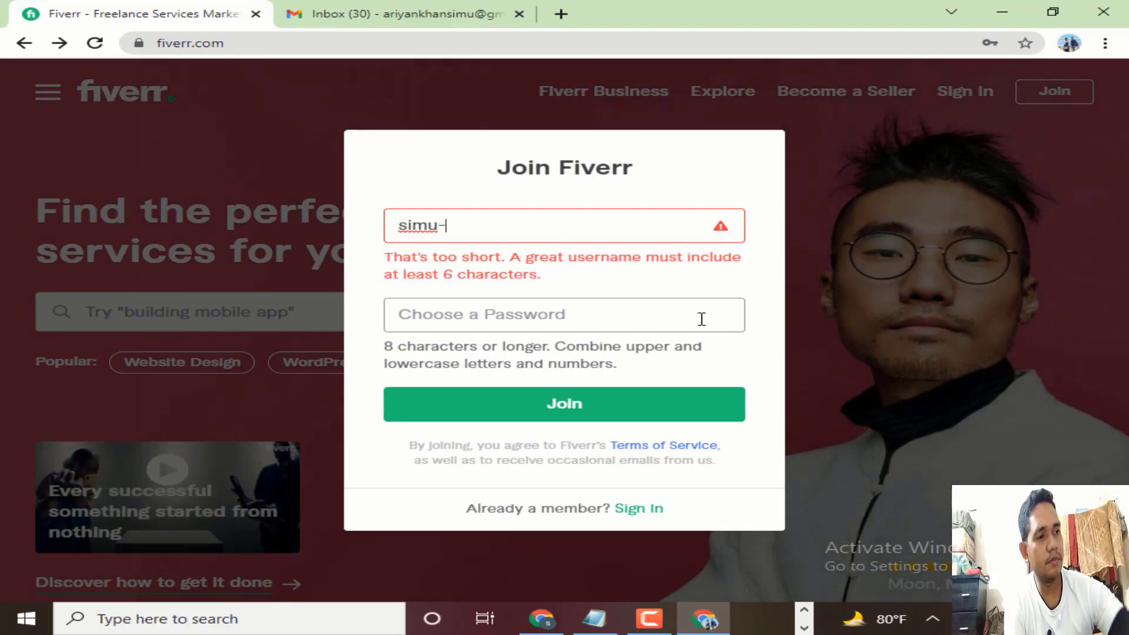
key(BackSpace)
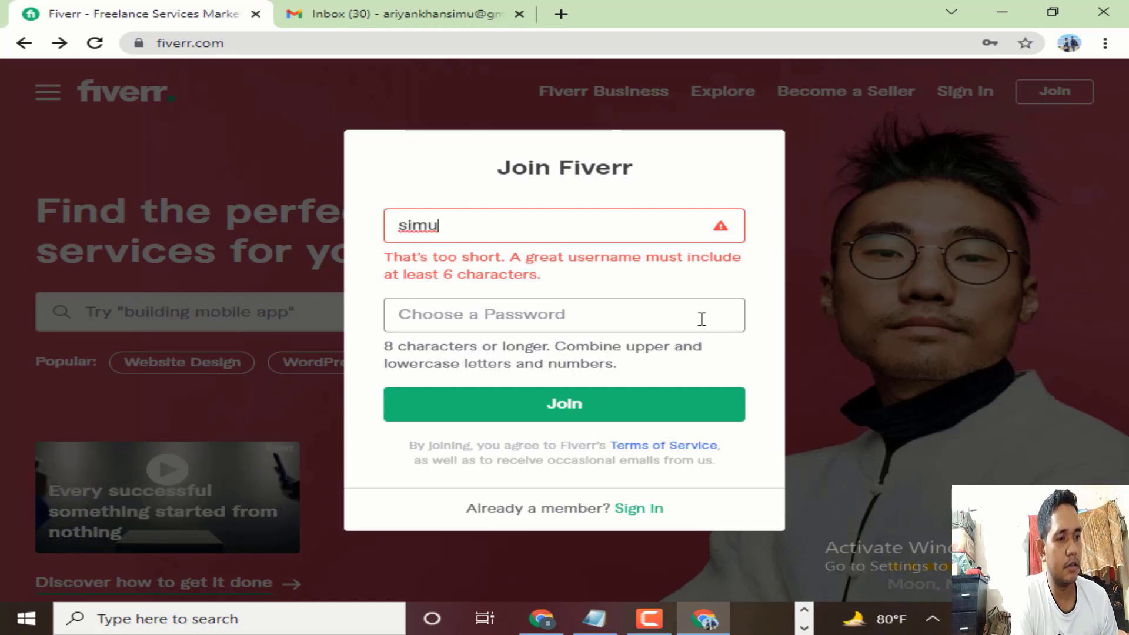
text(_)
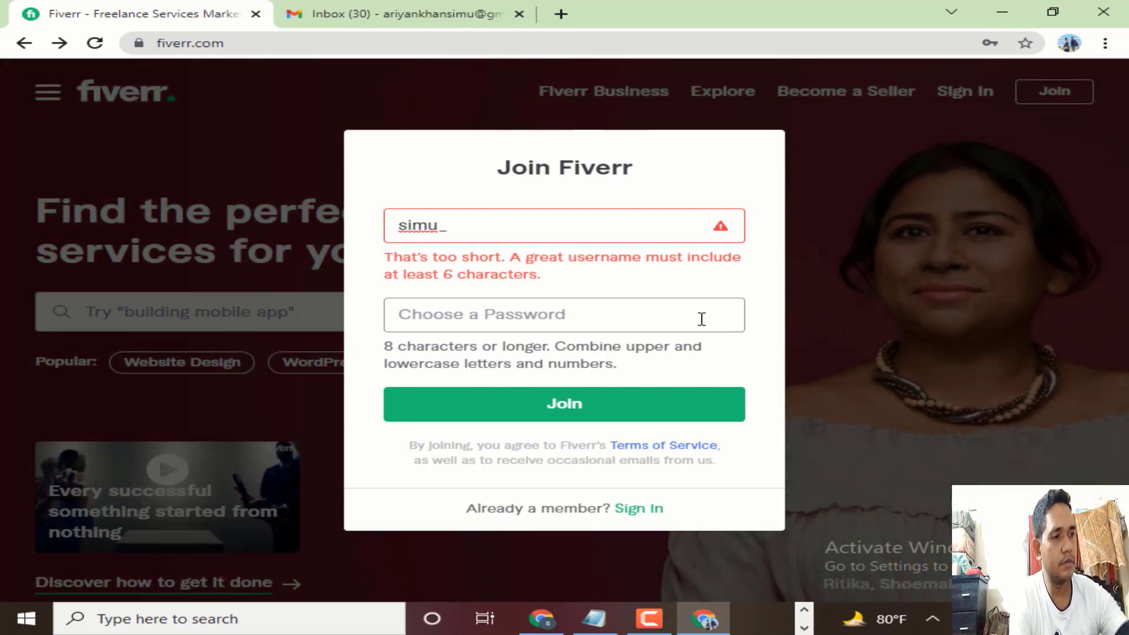
text(99)
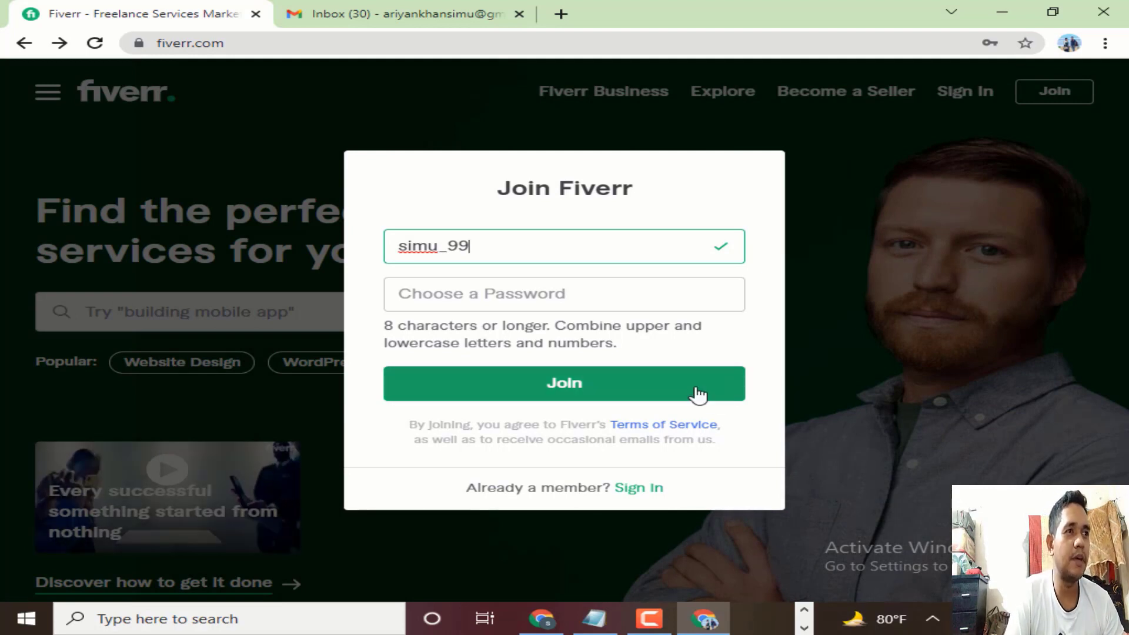
Step: Enter the account password of at least 8 characters and submit the form to join Fiverr
click(593, 293)
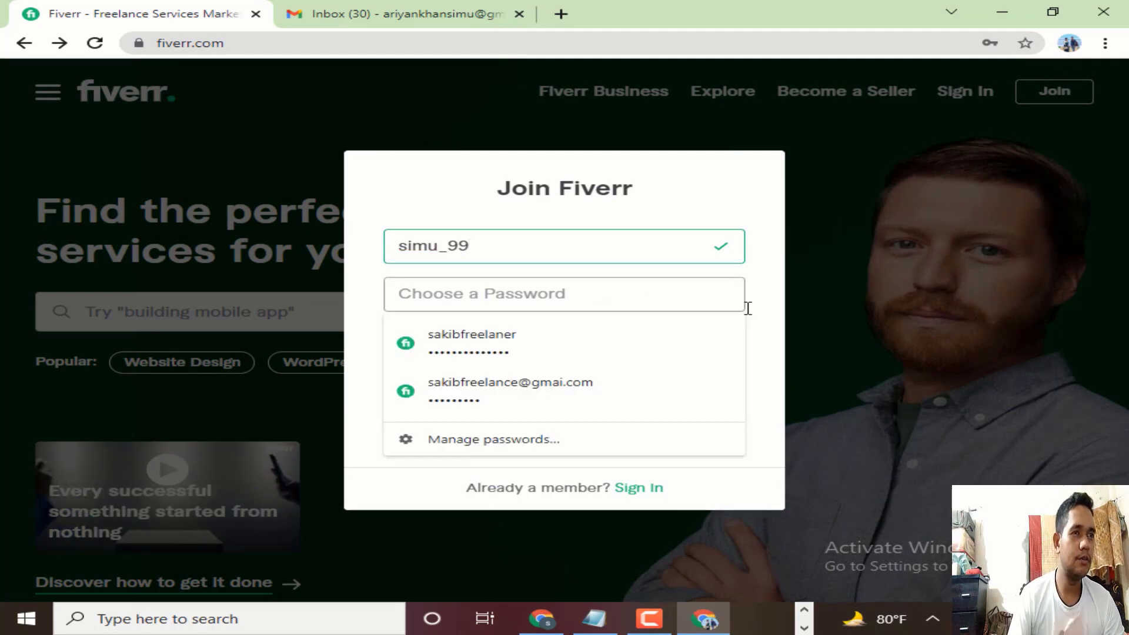
click(769, 320)
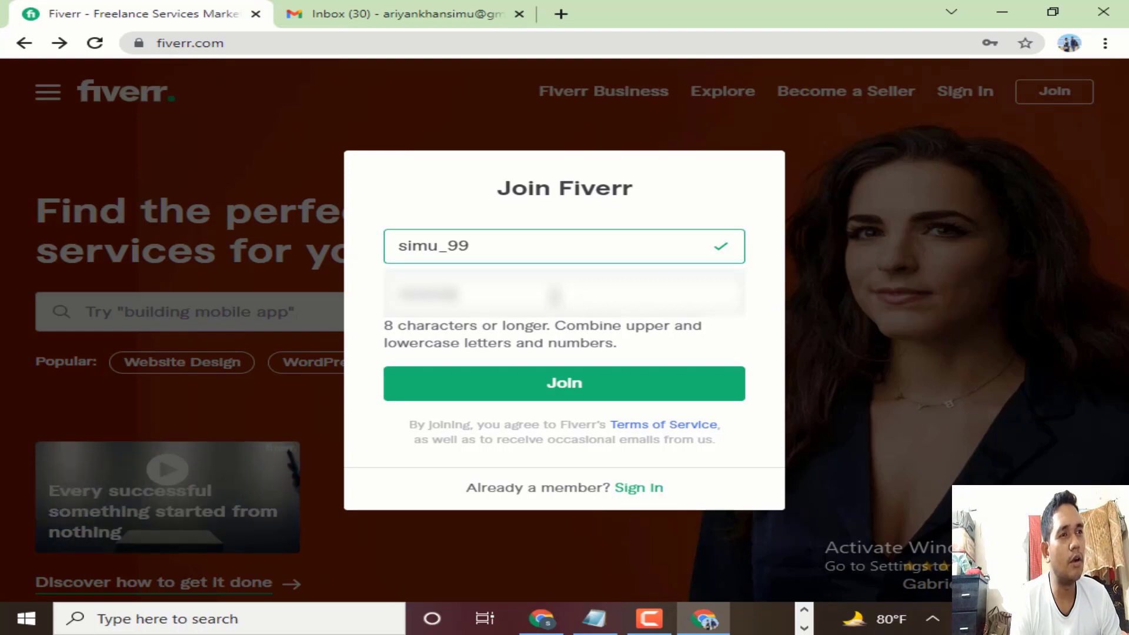
text(••)
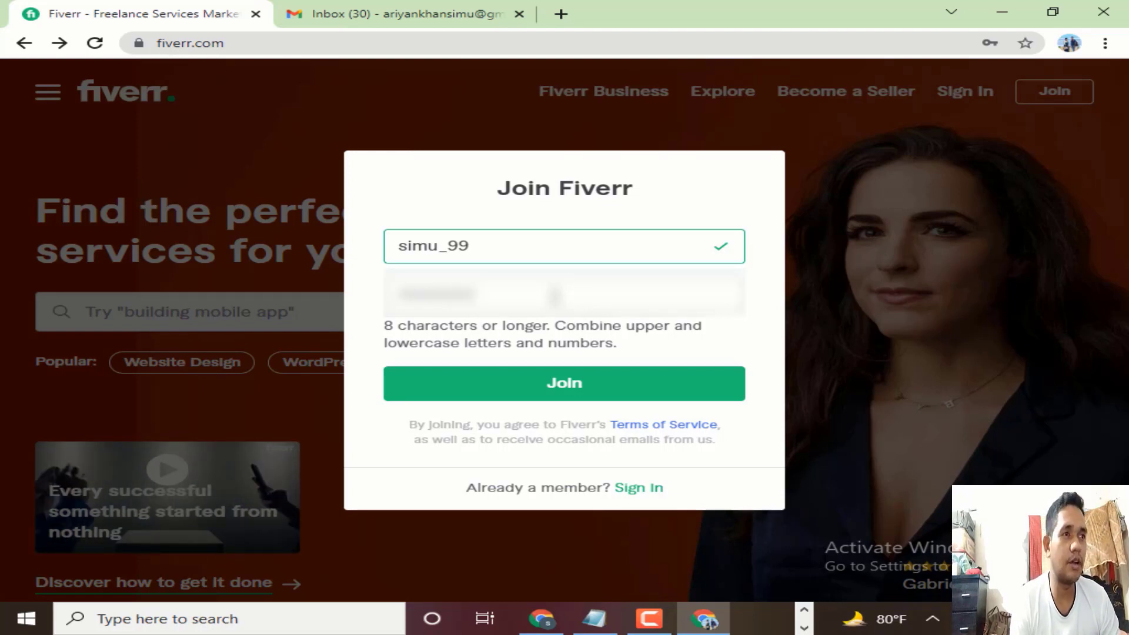
text(•)
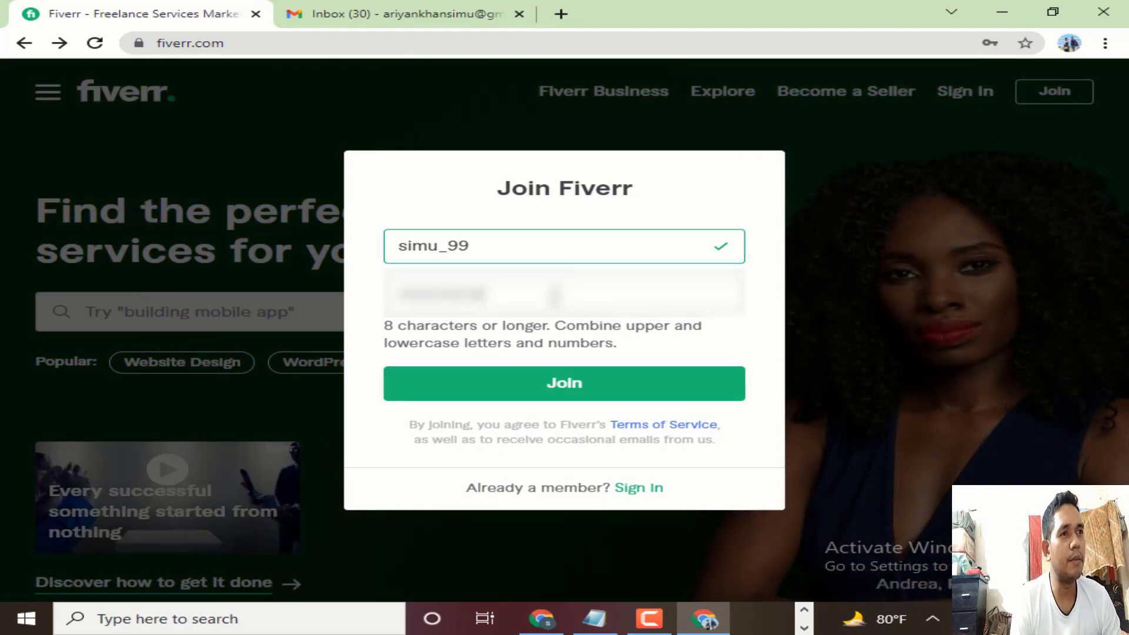
text(•)
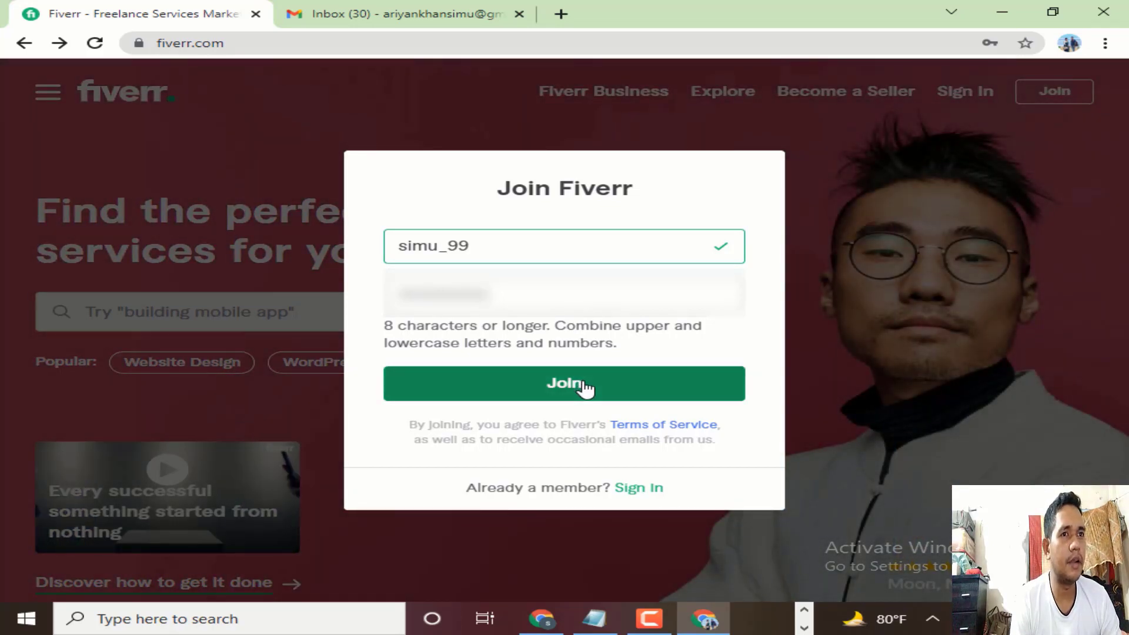
click(585, 386)
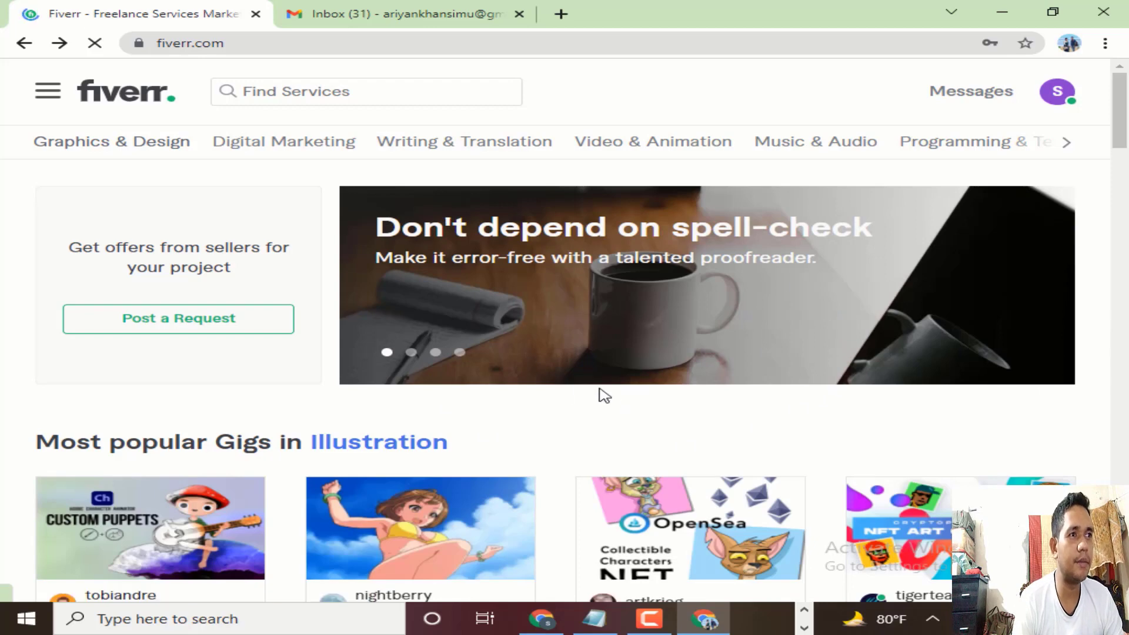
scroll(626, 403, down, 1)
scroll(626, 402, down, 4)
scroll(637, 415, up, 5)
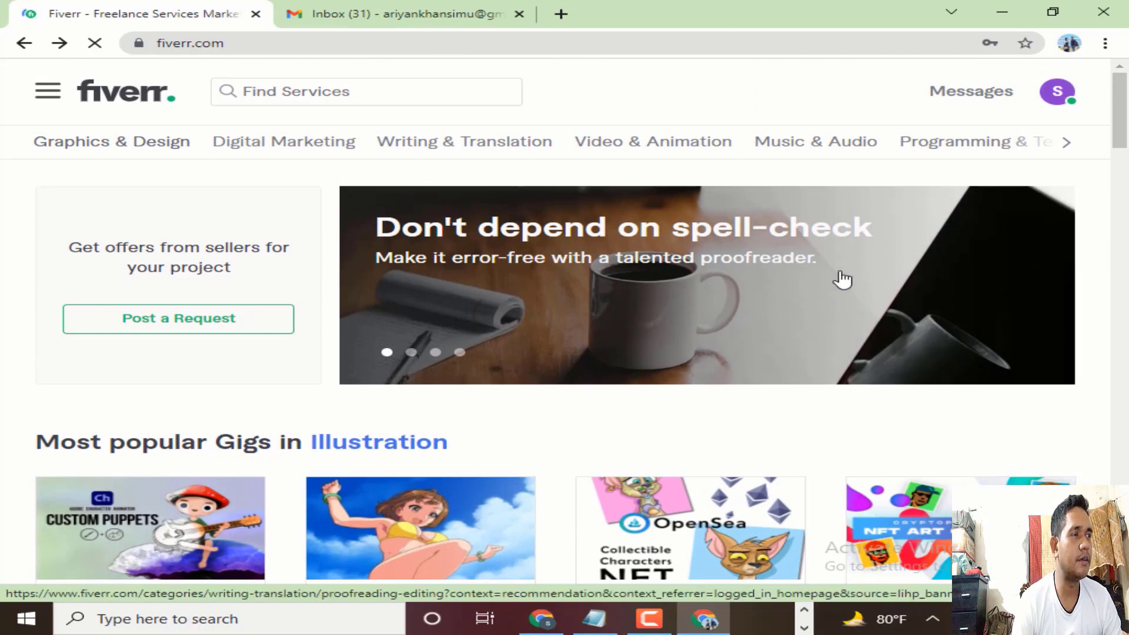
Step: Open the account's own profile page and save the new sign-in credentials in the browser
click(1057, 98)
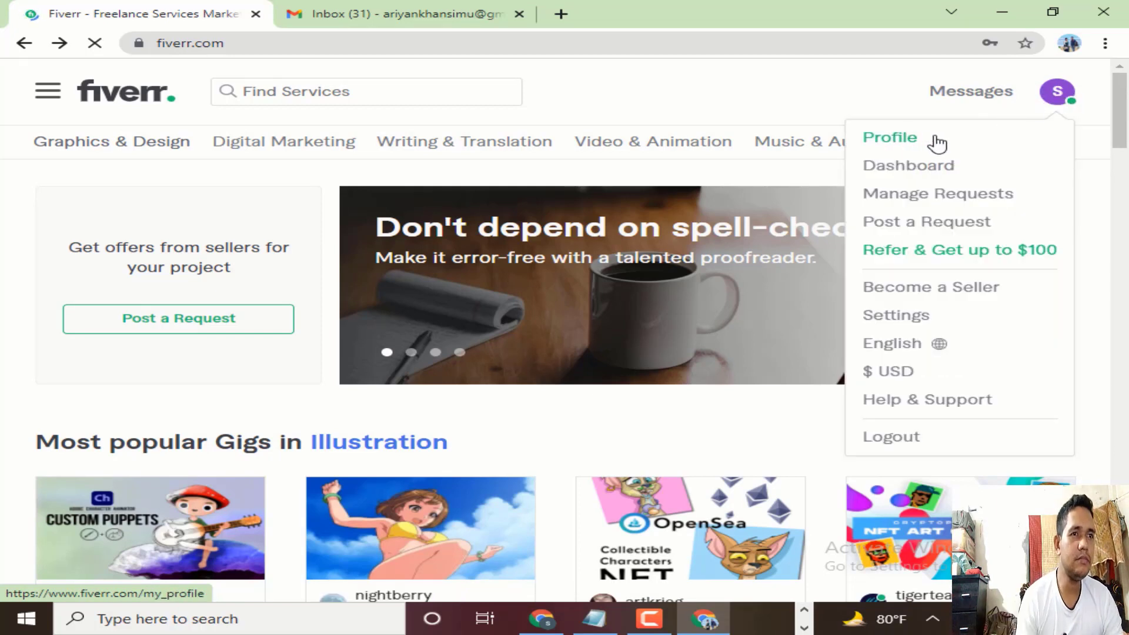
click(937, 143)
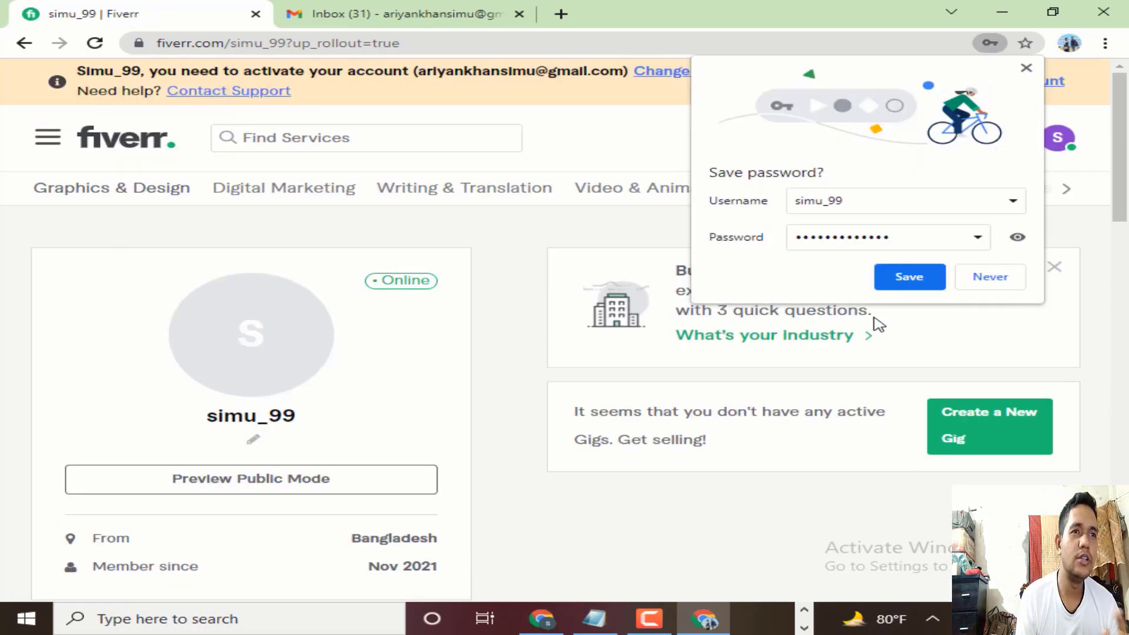
click(908, 286)
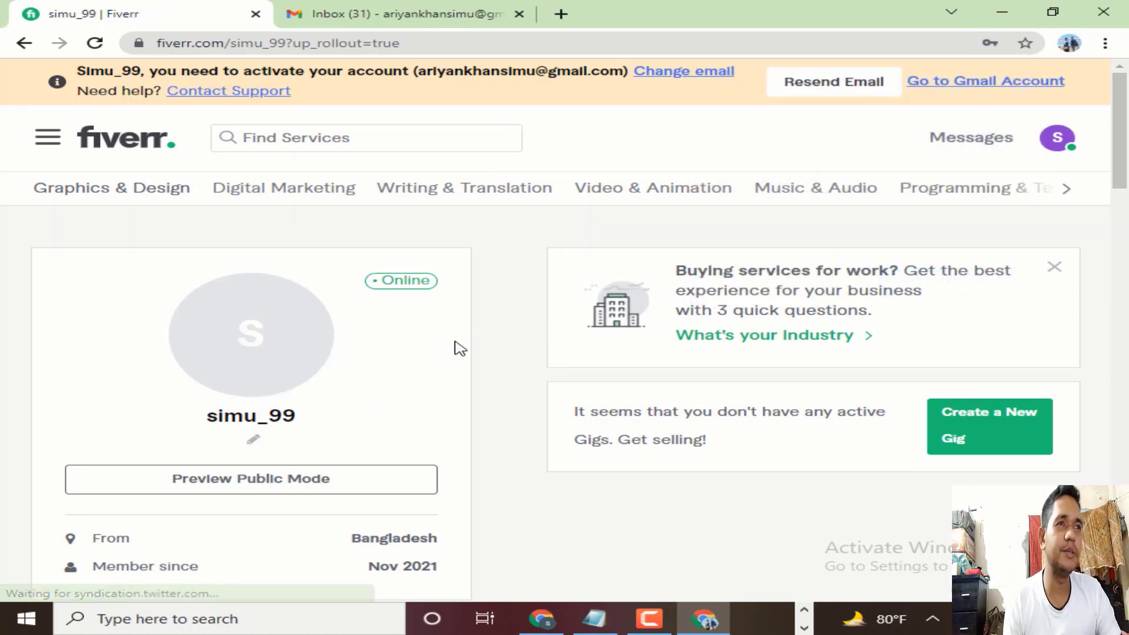
Step: Upload the photo 20210629_190509 from the my pic folder as the profile picture
scroll(463, 345, down, 2)
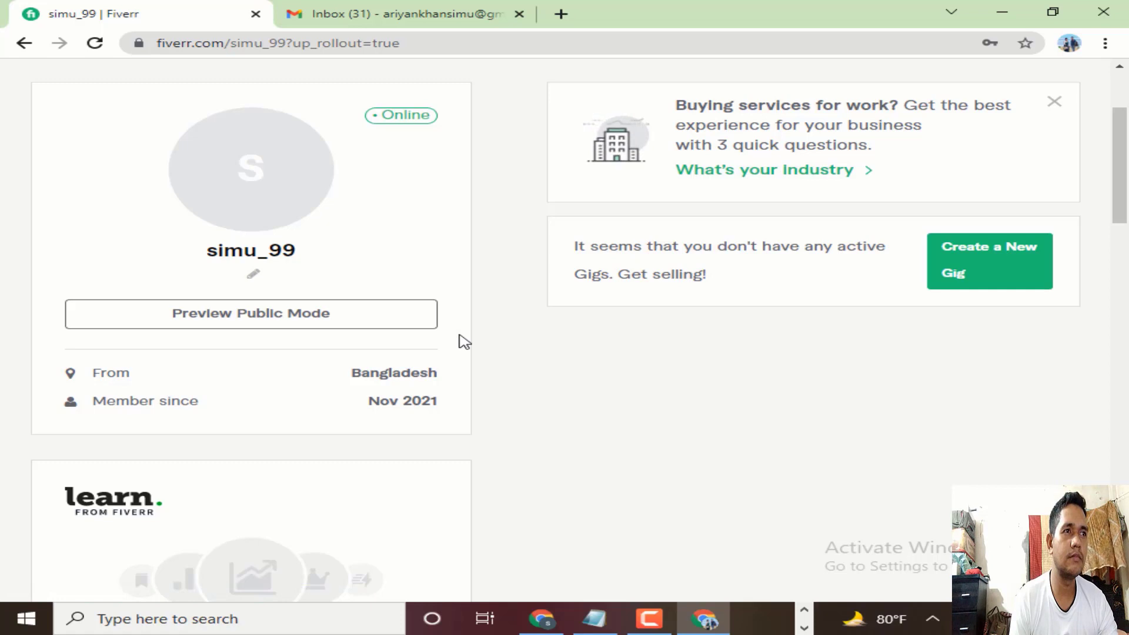
click(298, 201)
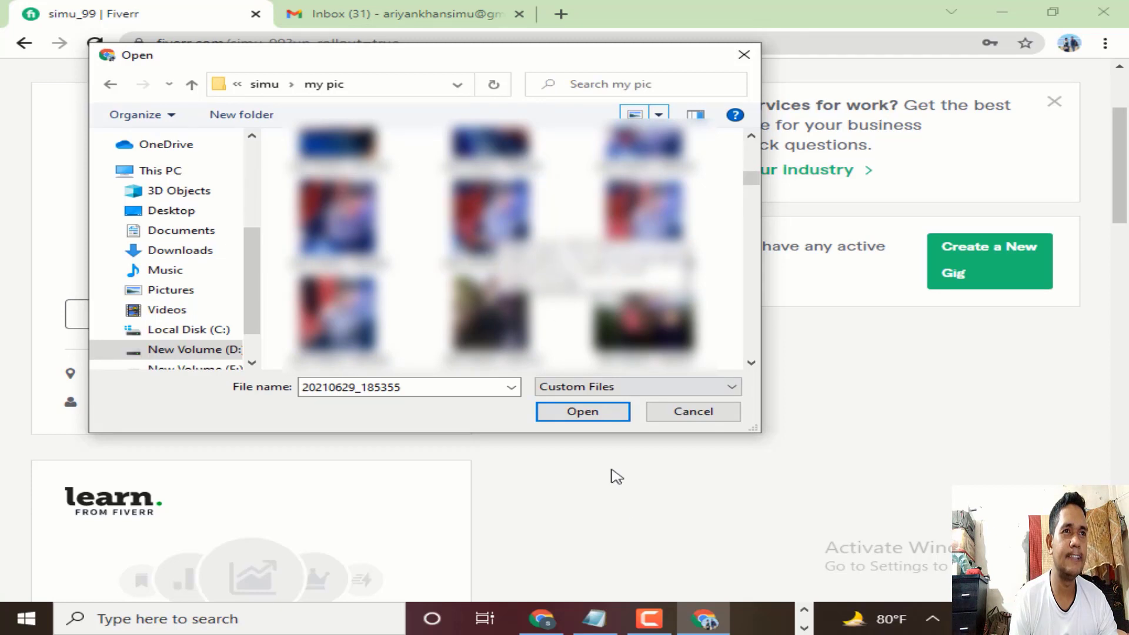
click(599, 410)
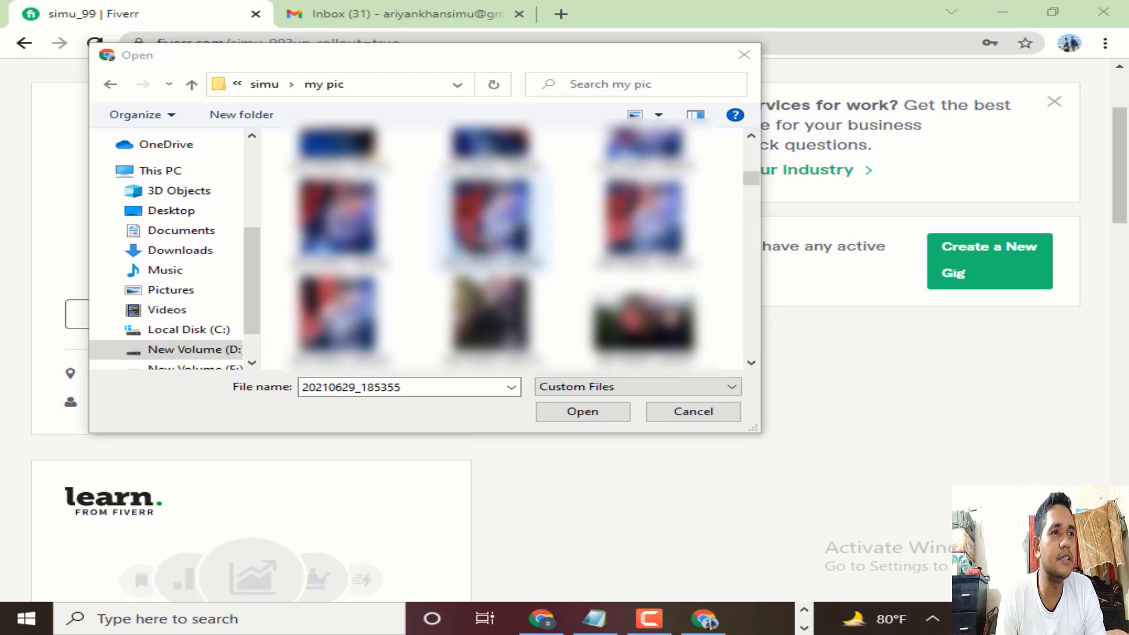
click(490, 220)
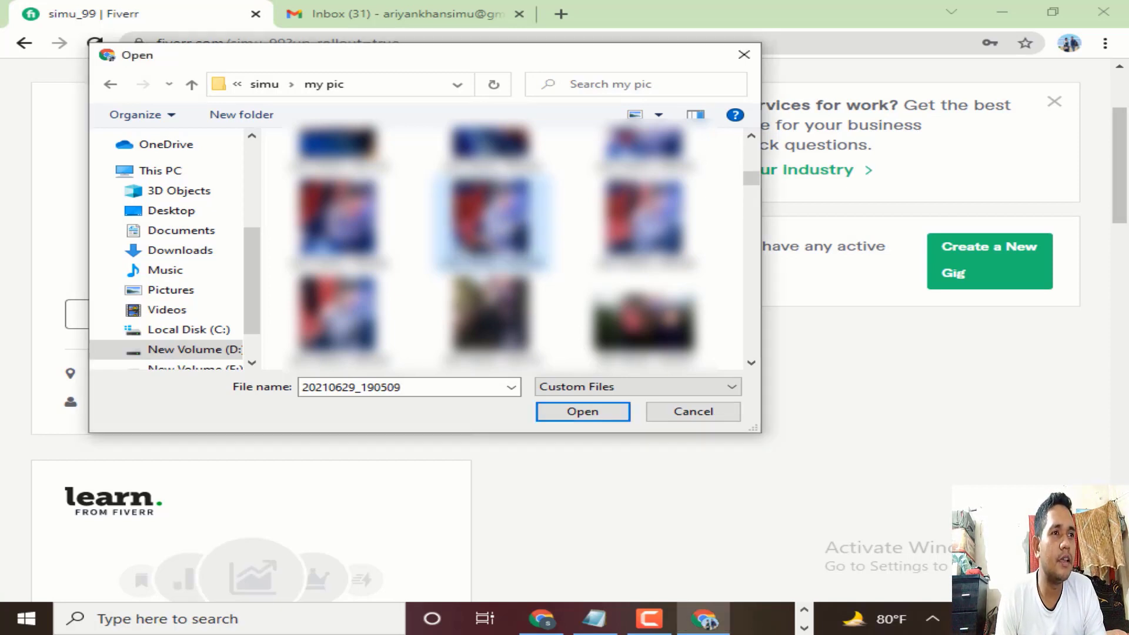
click(616, 413)
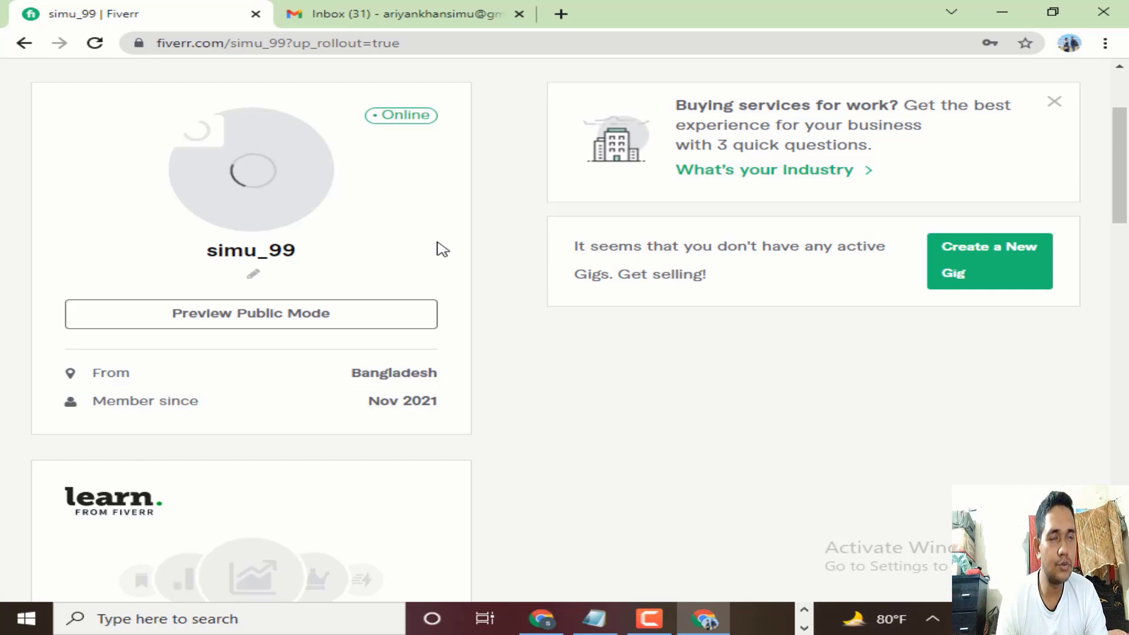
scroll(415, 244, down, 1)
scroll(415, 244, up, 2)
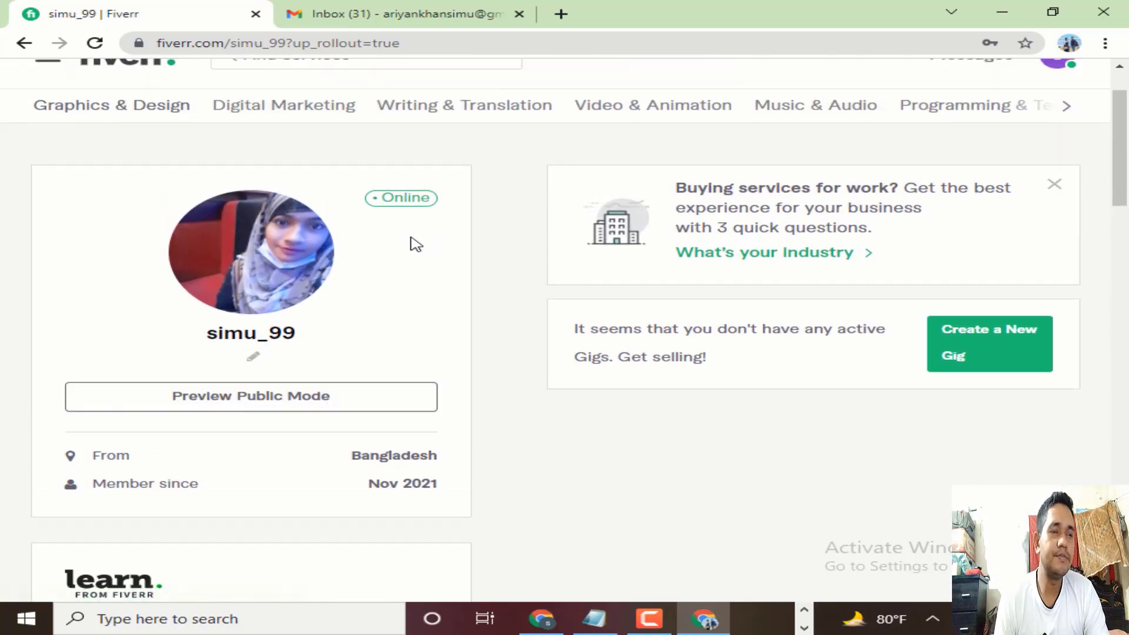
scroll(415, 244, up, 2)
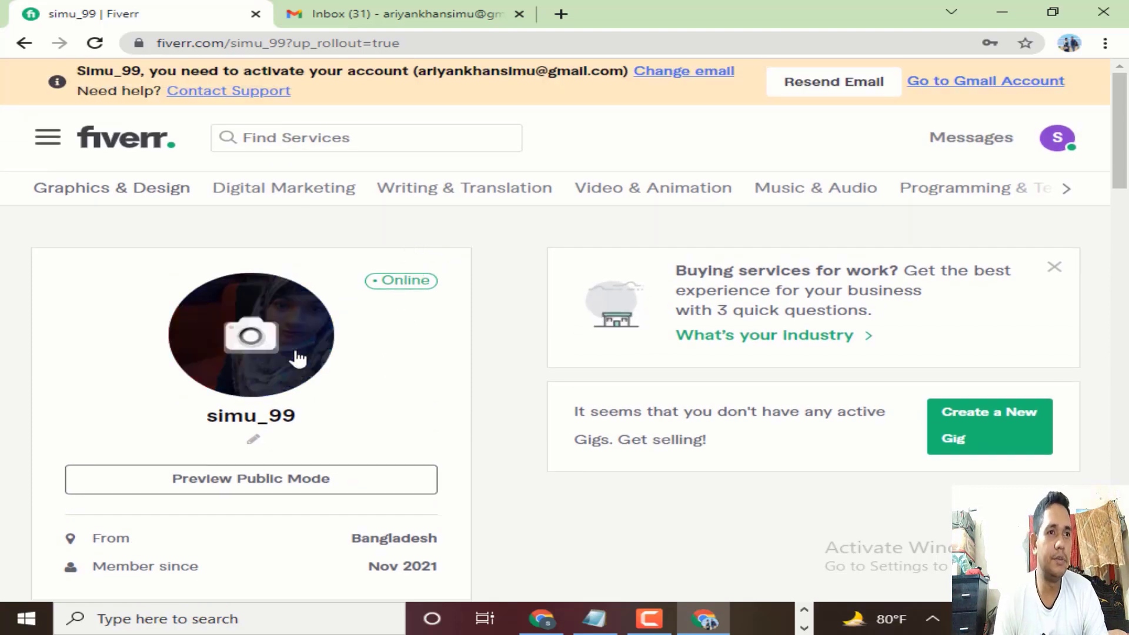
scroll(405, 370, down, 1)
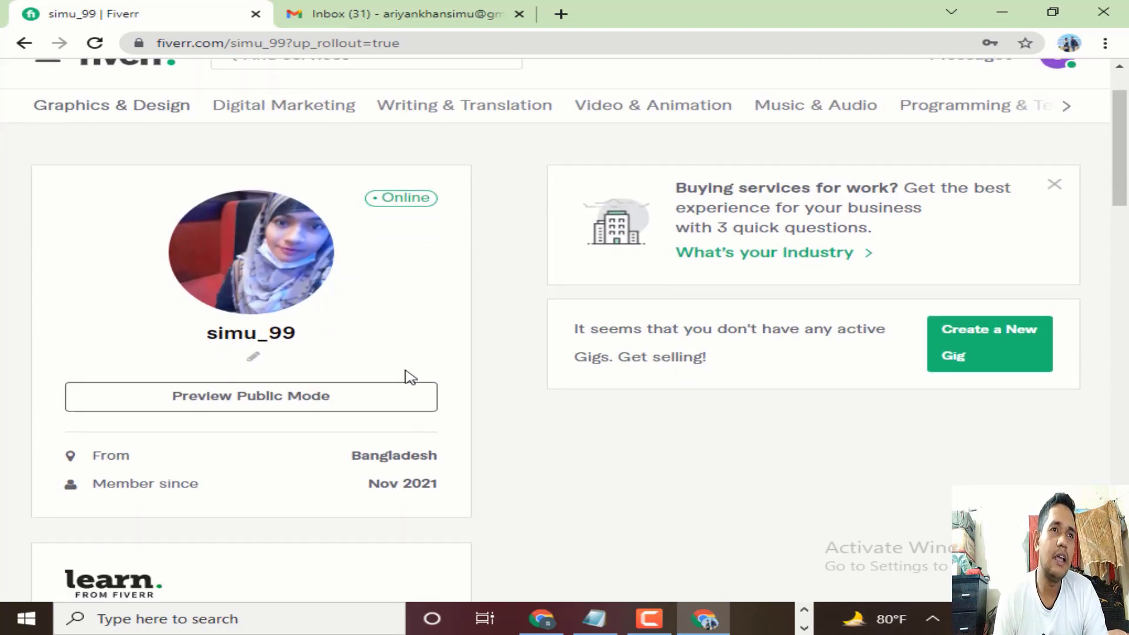
scroll(410, 377, down, 1)
scroll(406, 371, down, 1)
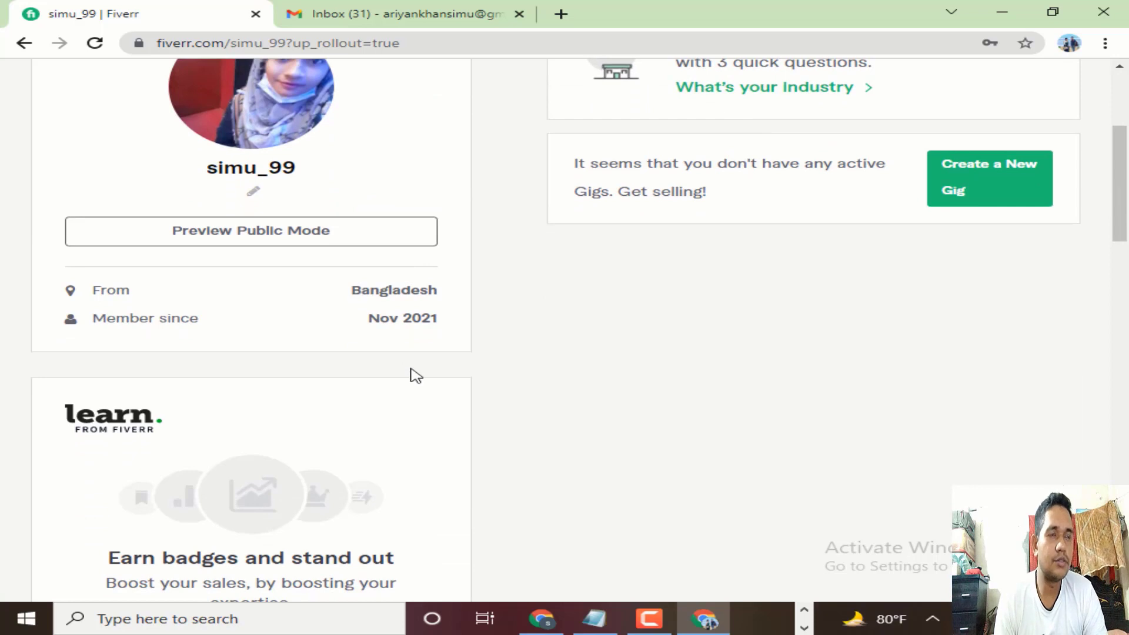
scroll(420, 372, up, 3)
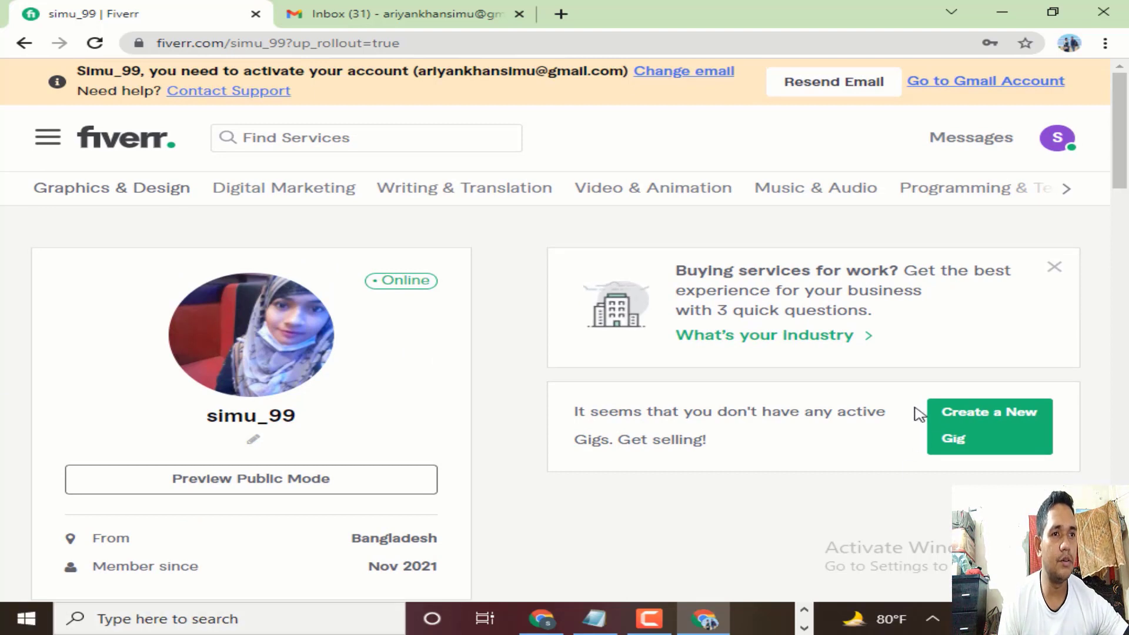
Step: Set the profile's one-line story to "I am a Professional Graphic Designer" and update it
click(256, 444)
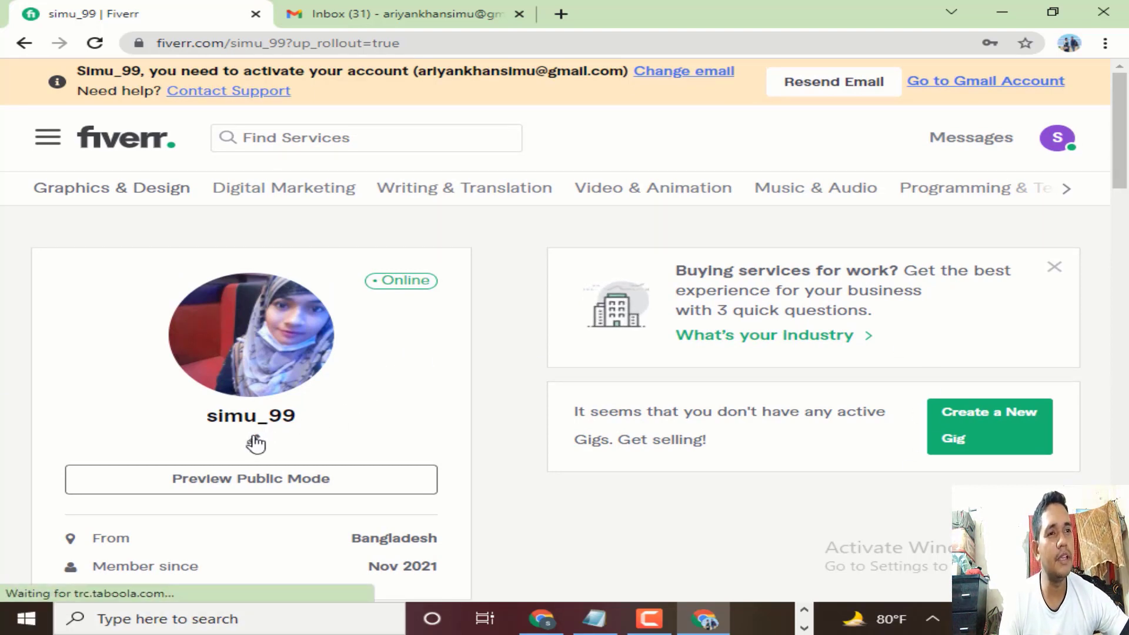
click(256, 444)
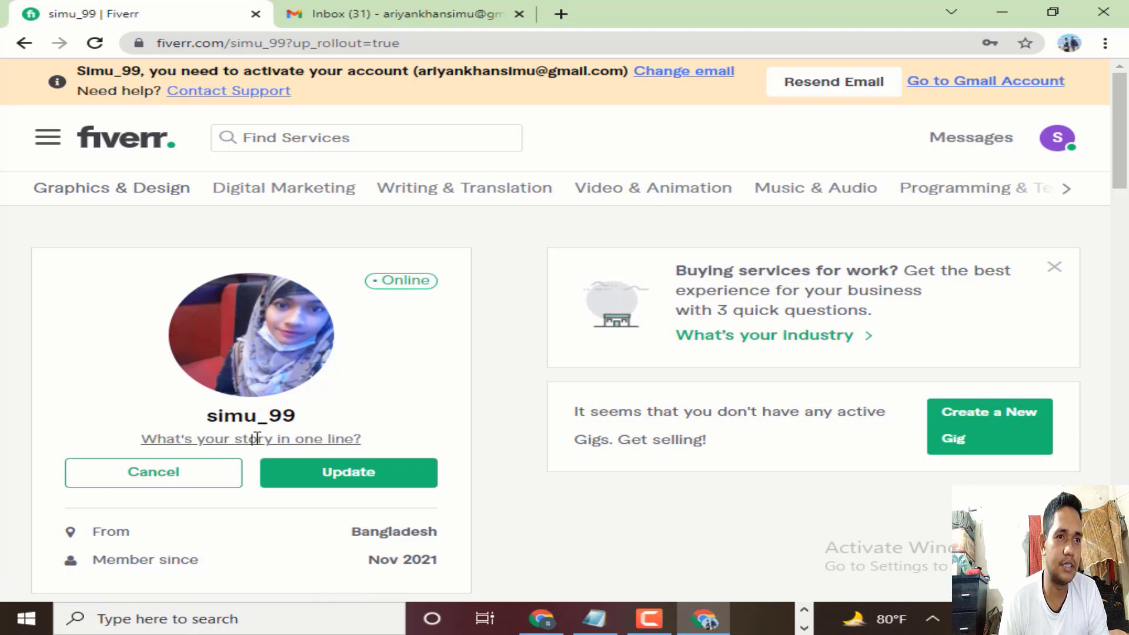
click(256, 438)
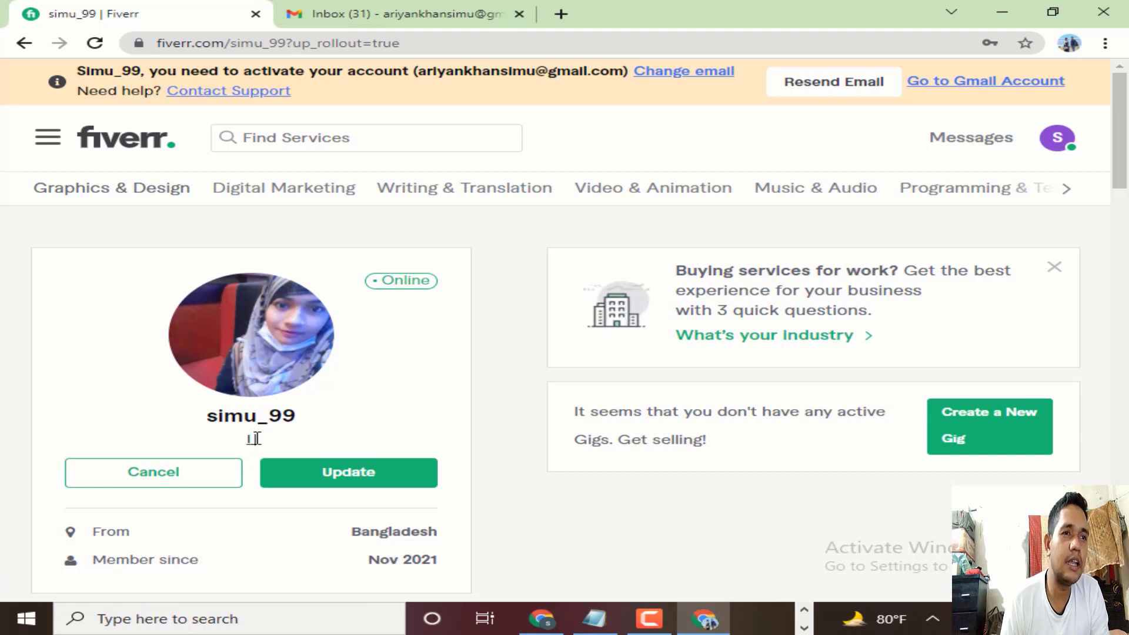
text(I am a )
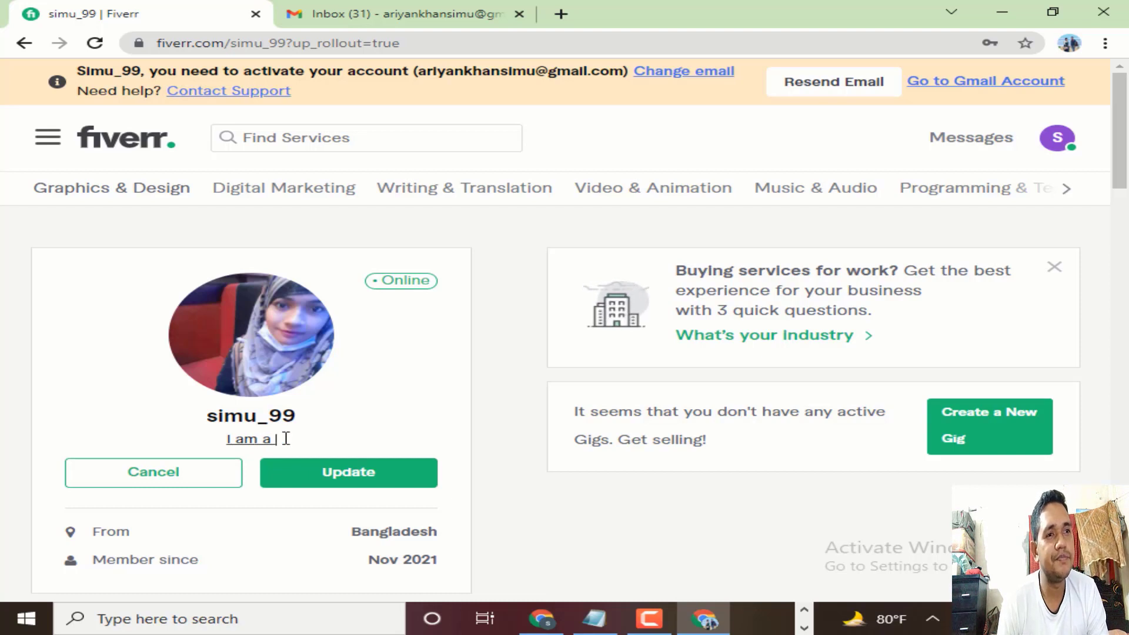
text(Pr)
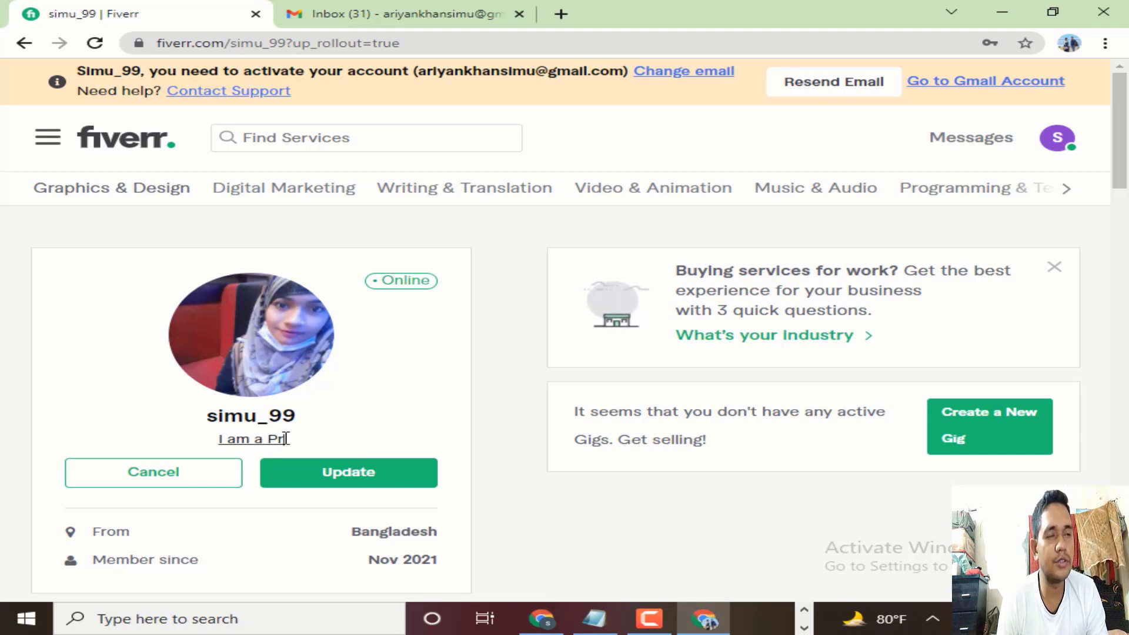
text(ofessi)
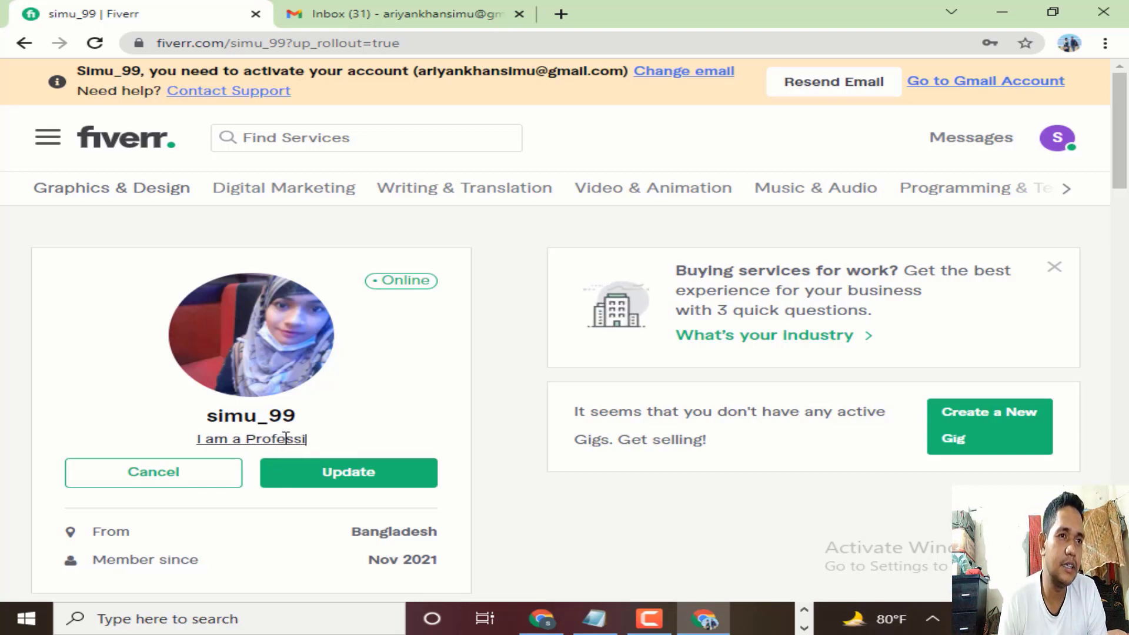
text(onall)
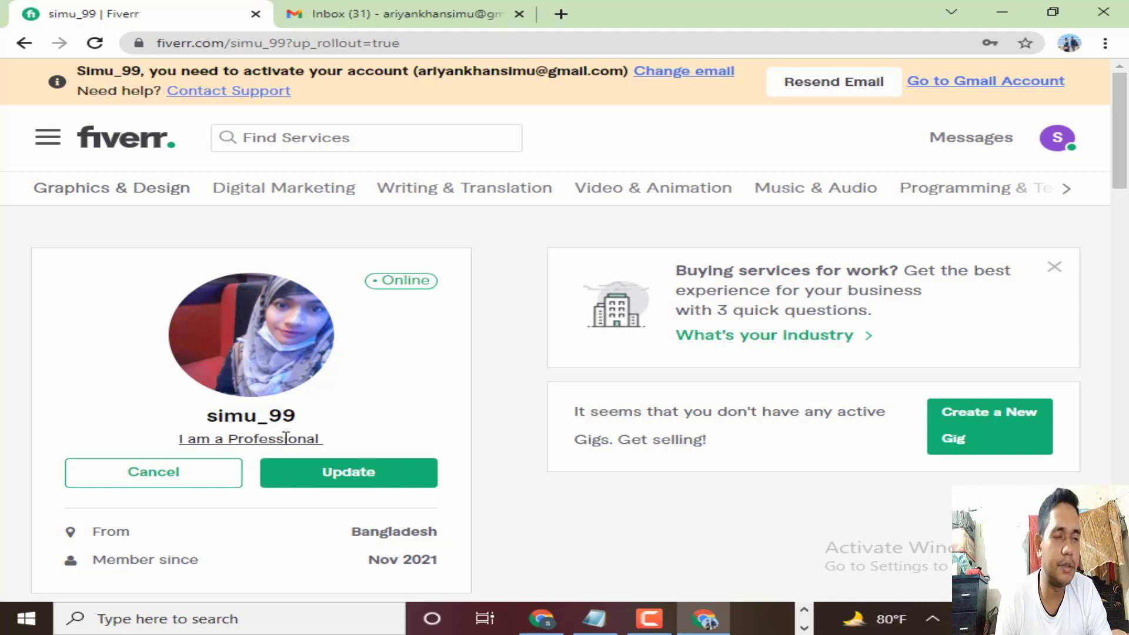
text( Gra)
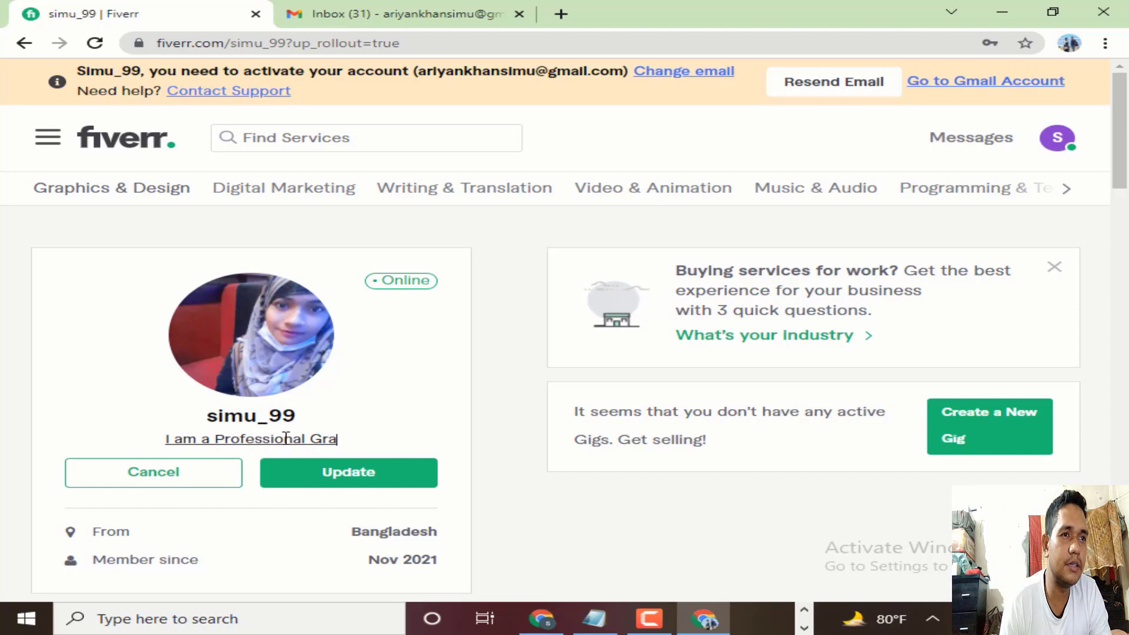
text(phic )
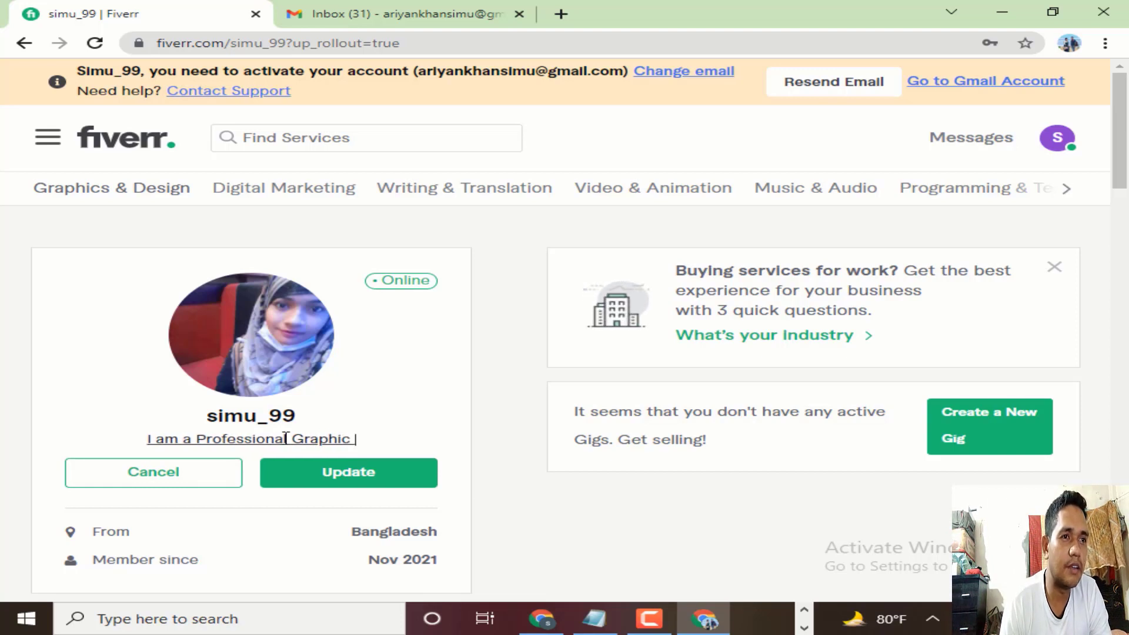
text(De)
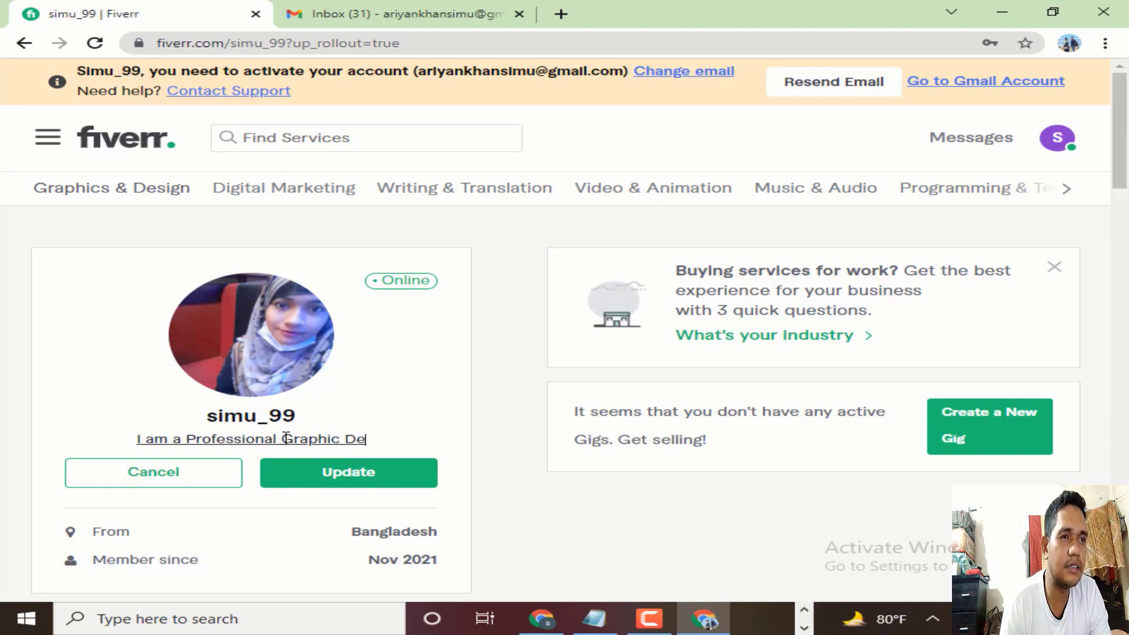
text(signer)
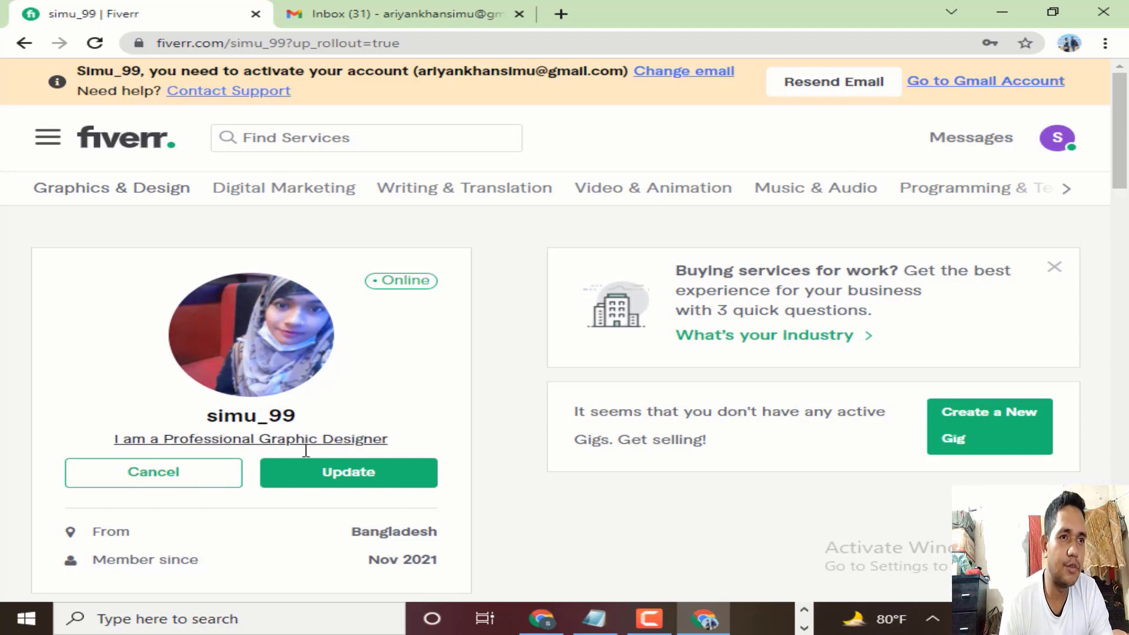
click(336, 487)
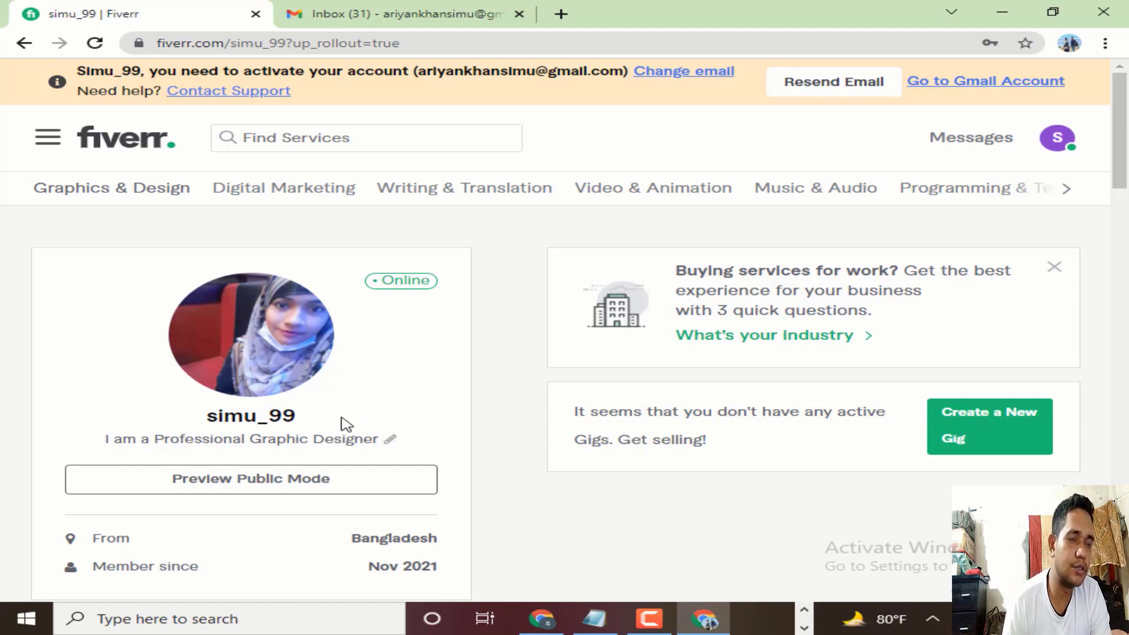
Step: Open the profile's Description section for editing
scroll(346, 423, down, 1)
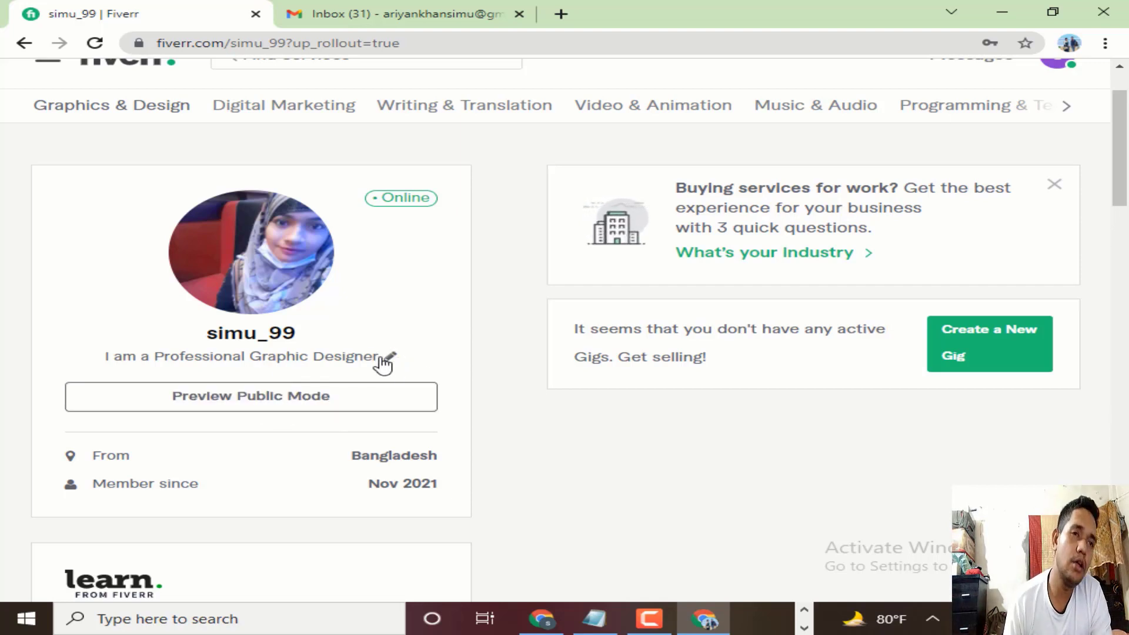
scroll(328, 380, down, 3)
scroll(328, 380, down, 3)
scroll(328, 380, down, 4)
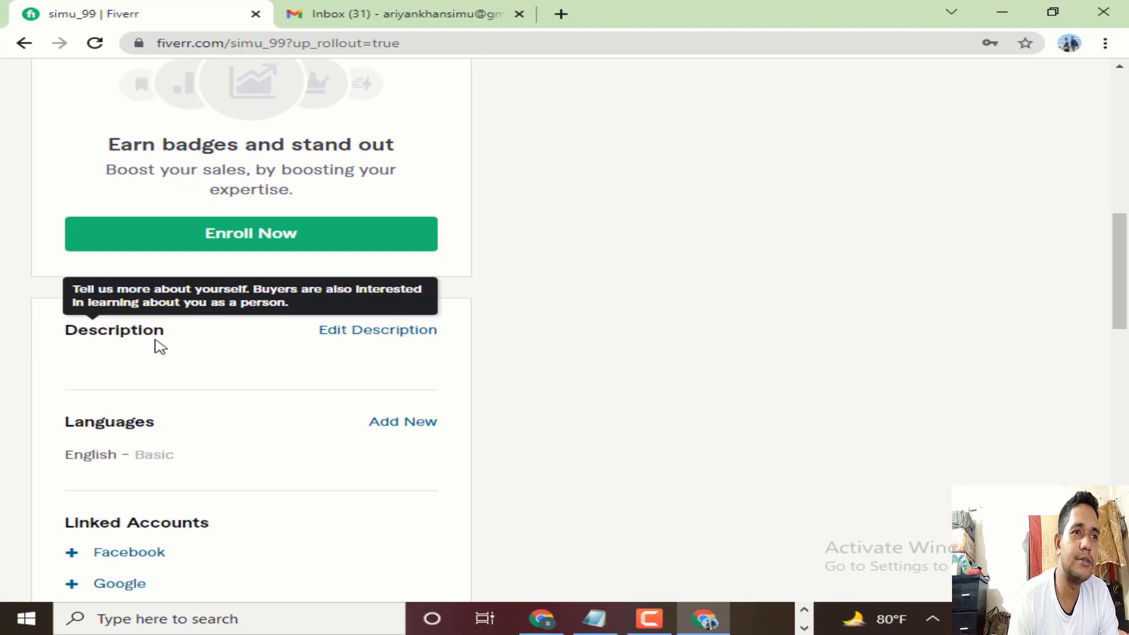
scroll(276, 345, down, 1)
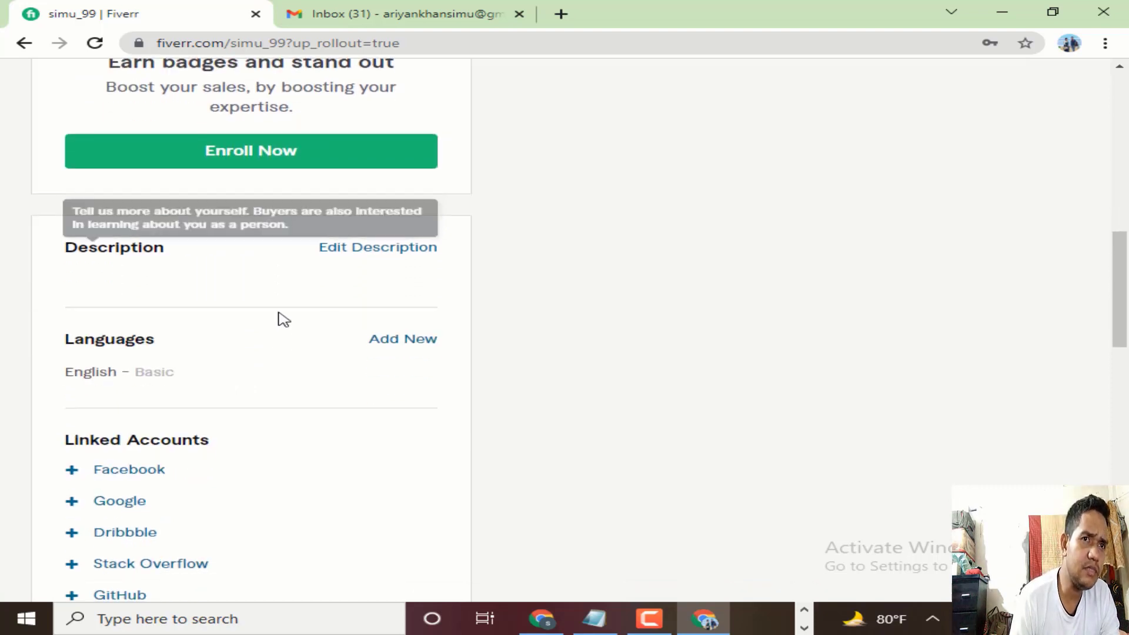
click(377, 252)
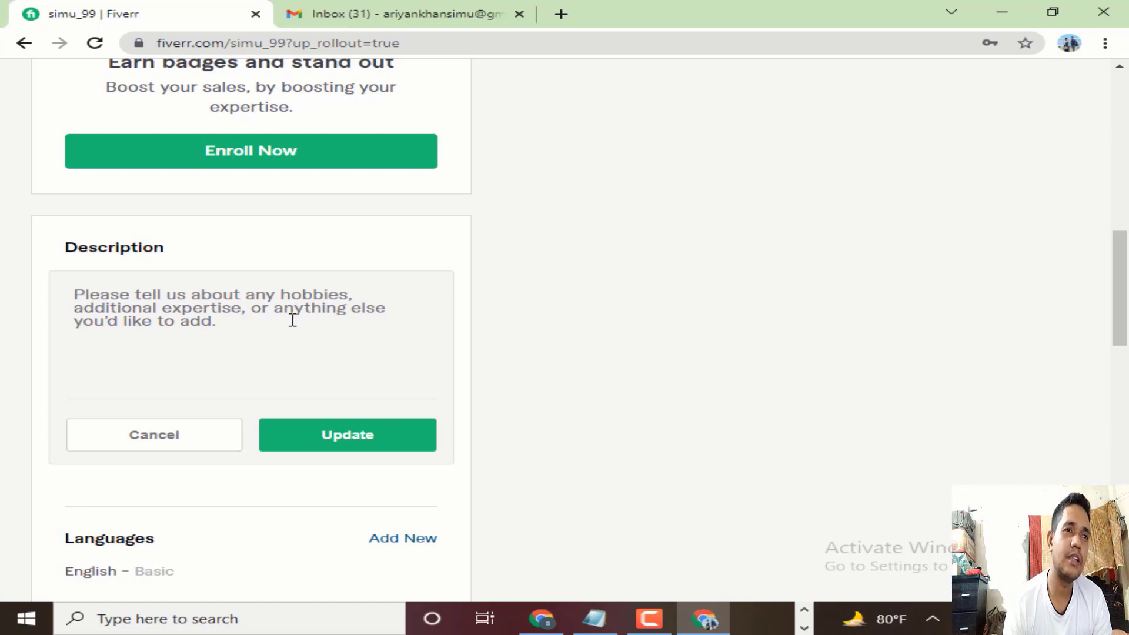
Step: Switch to the Notepad document and copy the six-line introduction below the "describsions:" heading
click(593, 614)
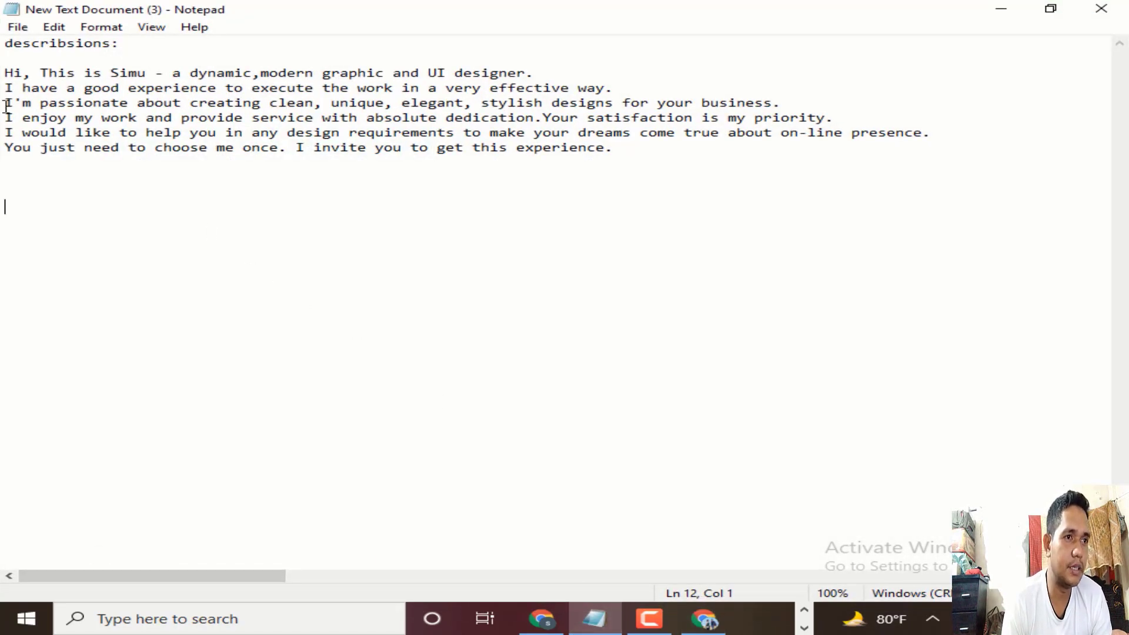
drag(5, 71, 592, 160)
right_click(428, 120)
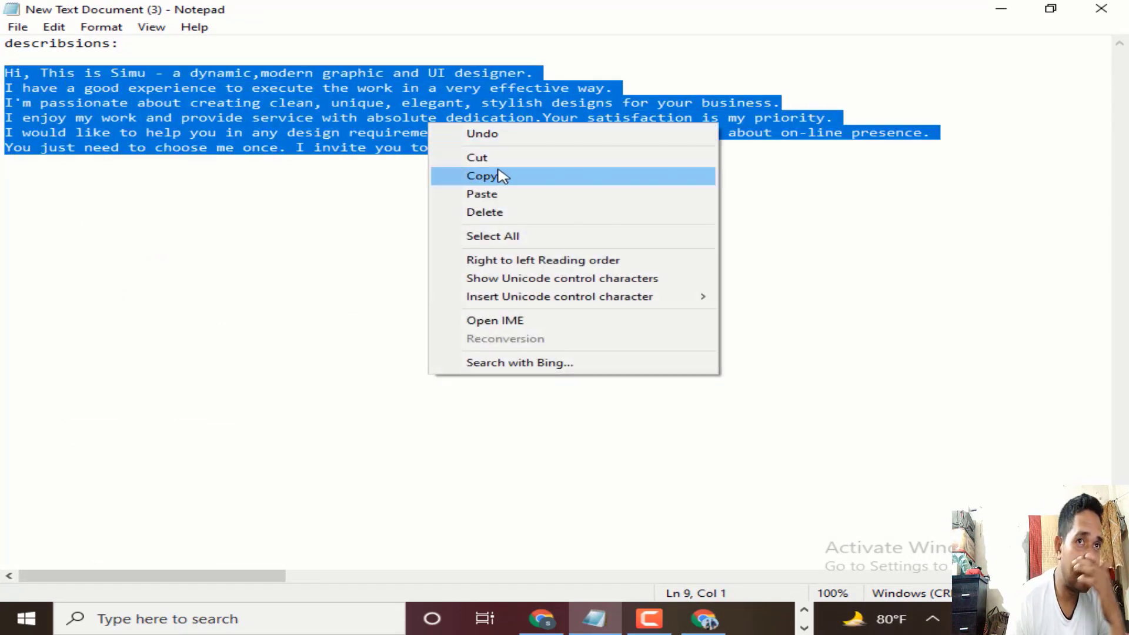
click(500, 179)
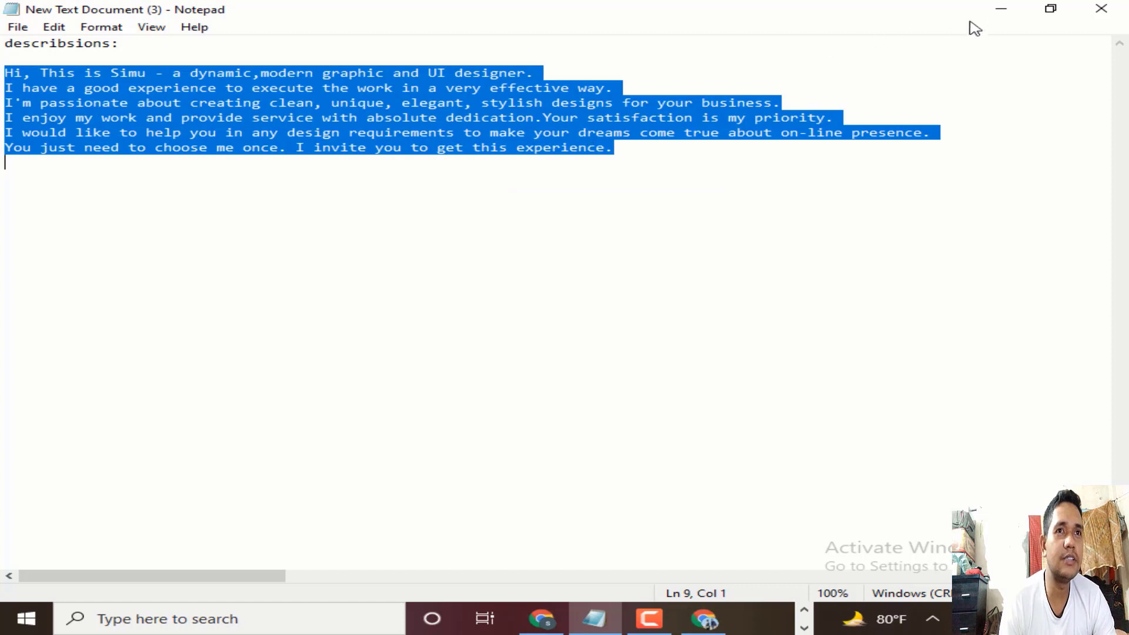
Step: Switch back to the Fiverr profile and paste the copied introduction into the Description text
click(1001, 8)
click(120, 297)
right_click(120, 298)
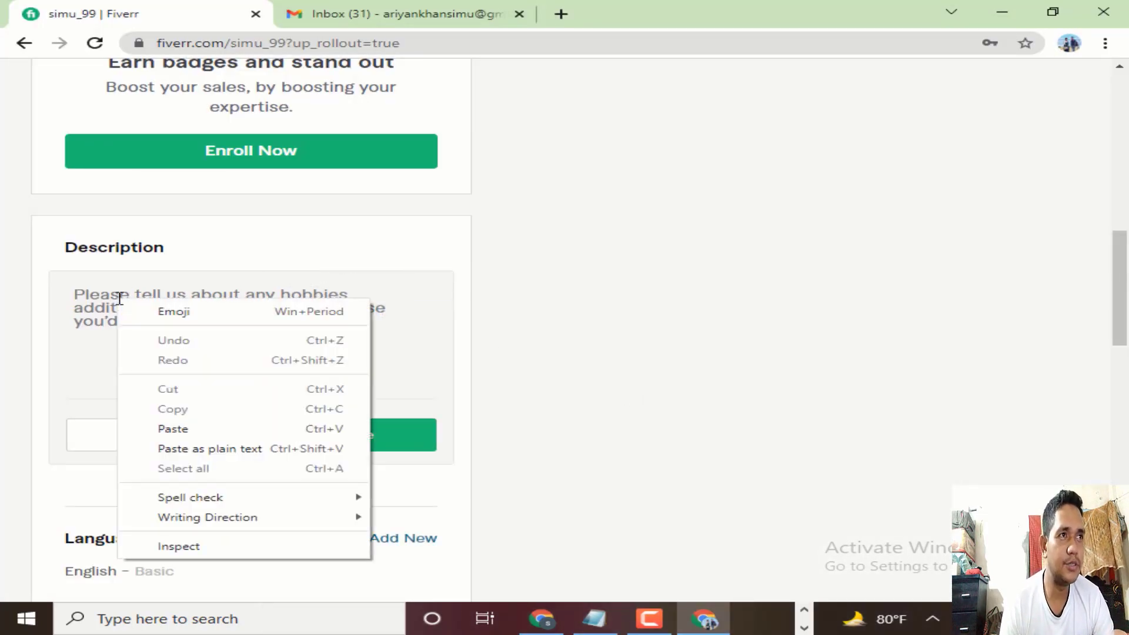
click(180, 432)
scroll(183, 370, up, 3)
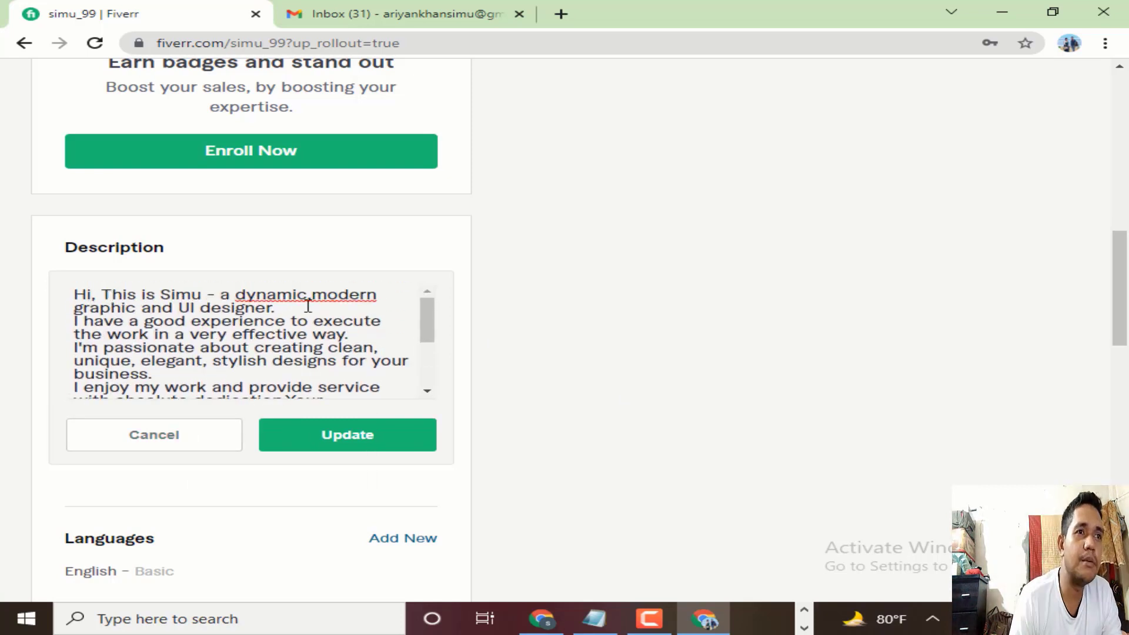
Step: Insert the missing space after the comma in the description's first sentence so it reads "dynamic, modern"
click(312, 295)
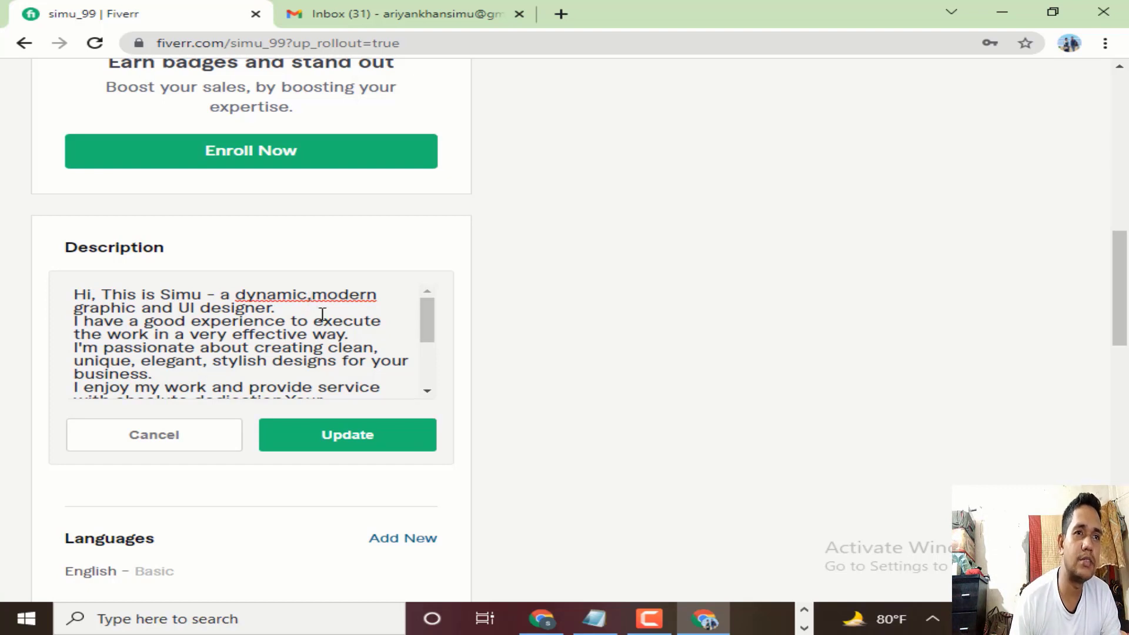
scroll(306, 341, down, 1)
scroll(294, 332, down, 2)
scroll(283, 324, up, 4)
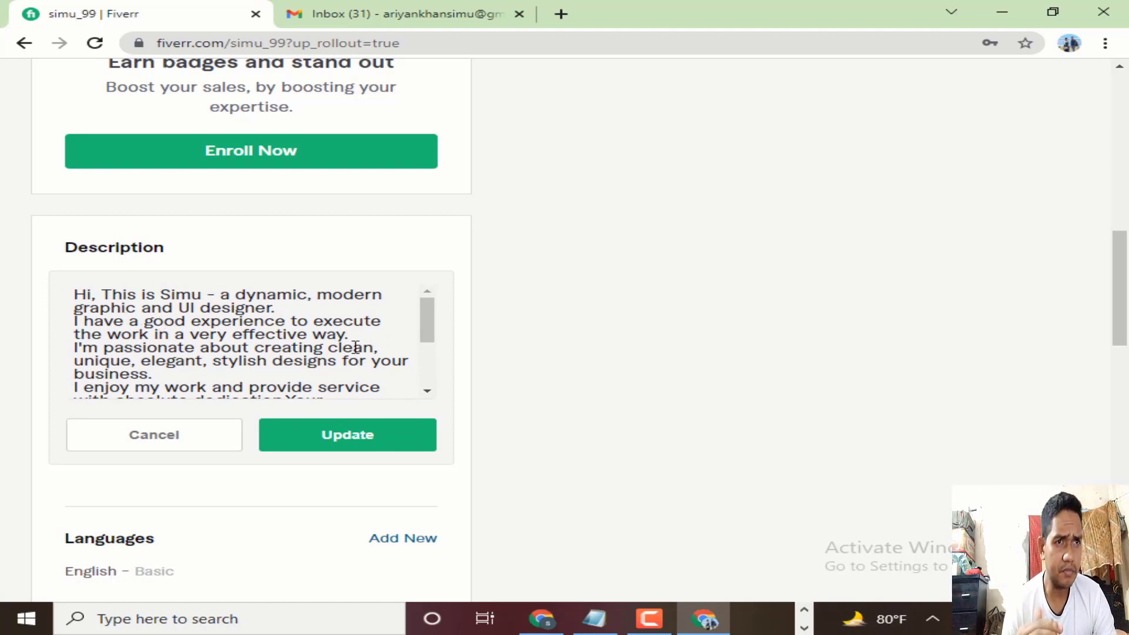
scroll(205, 340, down, 2)
scroll(205, 339, up, 2)
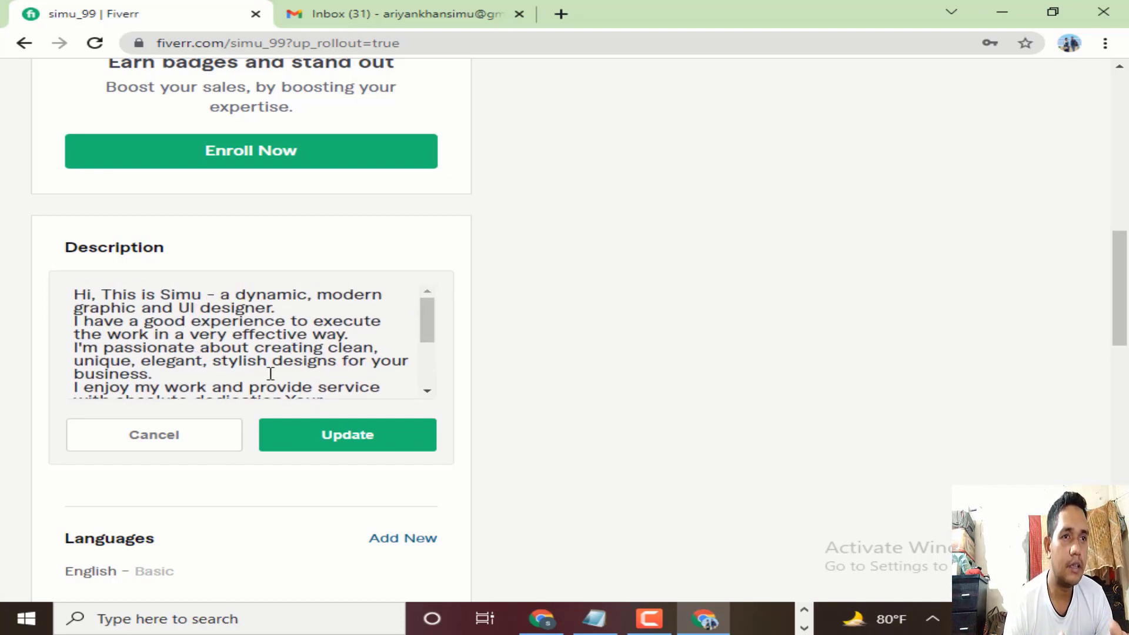
Step: Insert the missing space between "dedication." and "Your" in the description and update it
scroll(261, 375, down, 2)
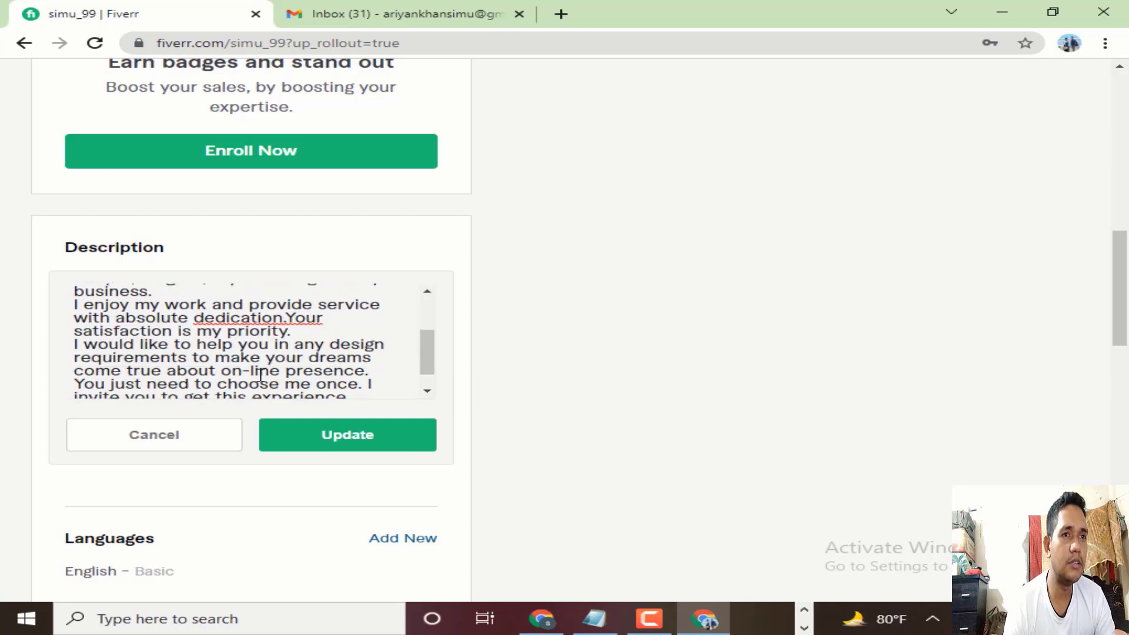
click(288, 330)
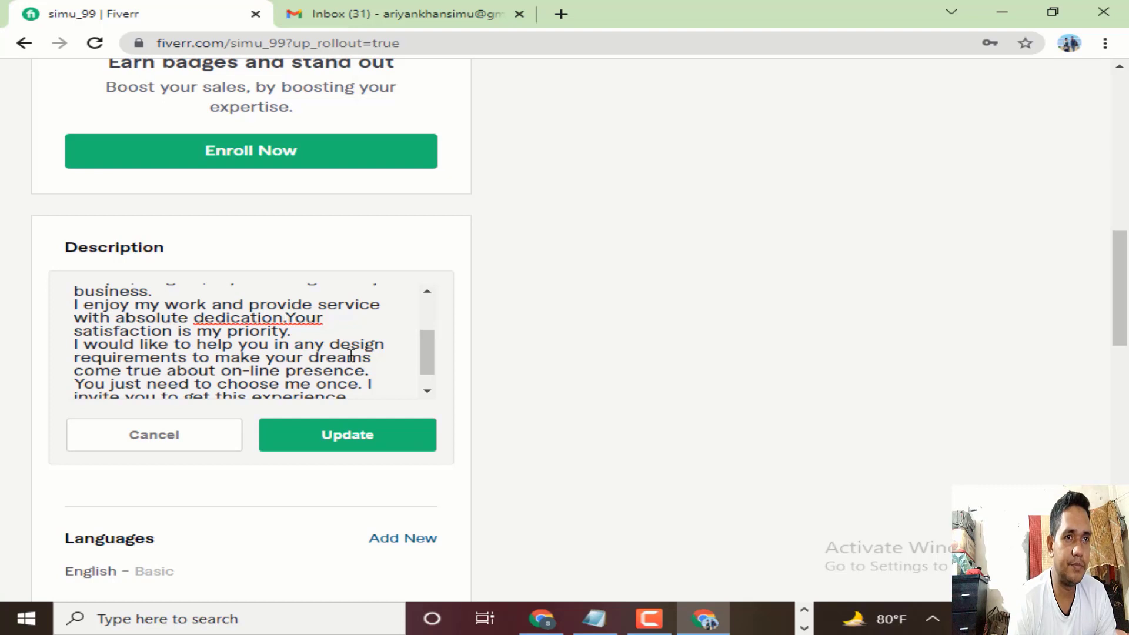
click(287, 318)
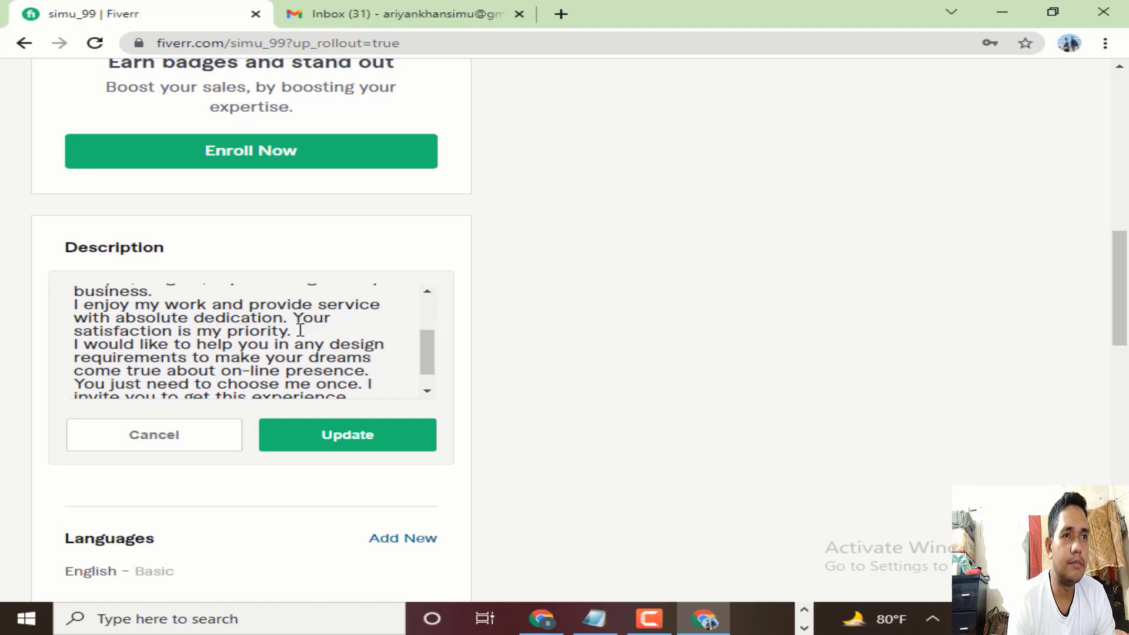
scroll(300, 331, down, 1)
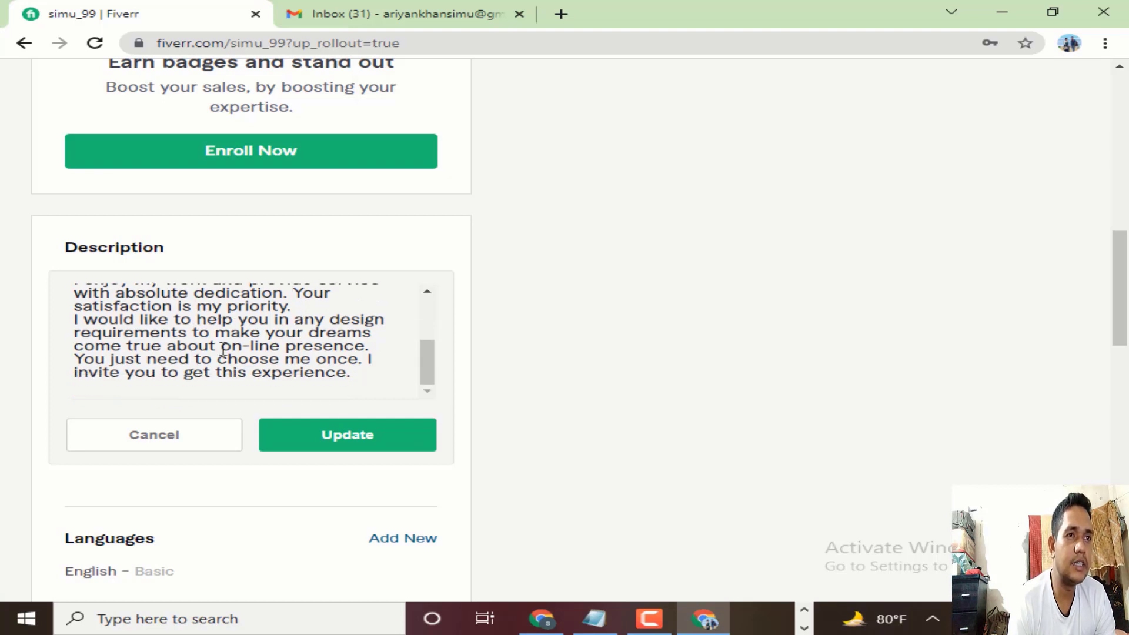
scroll(284, 345, down, 1)
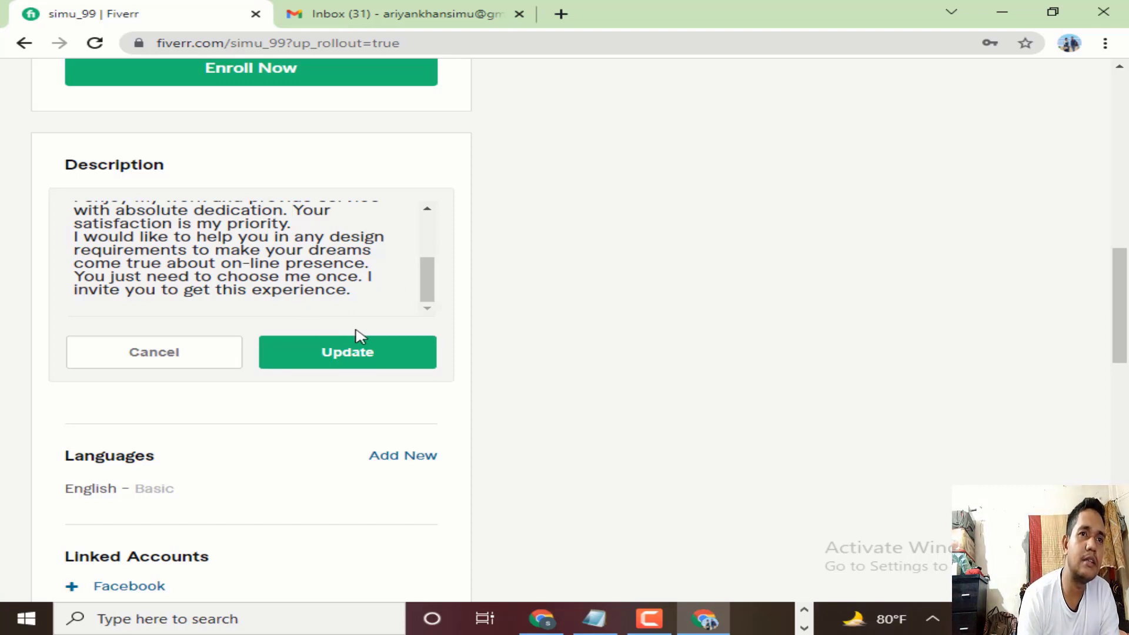
scroll(350, 312, down, 1)
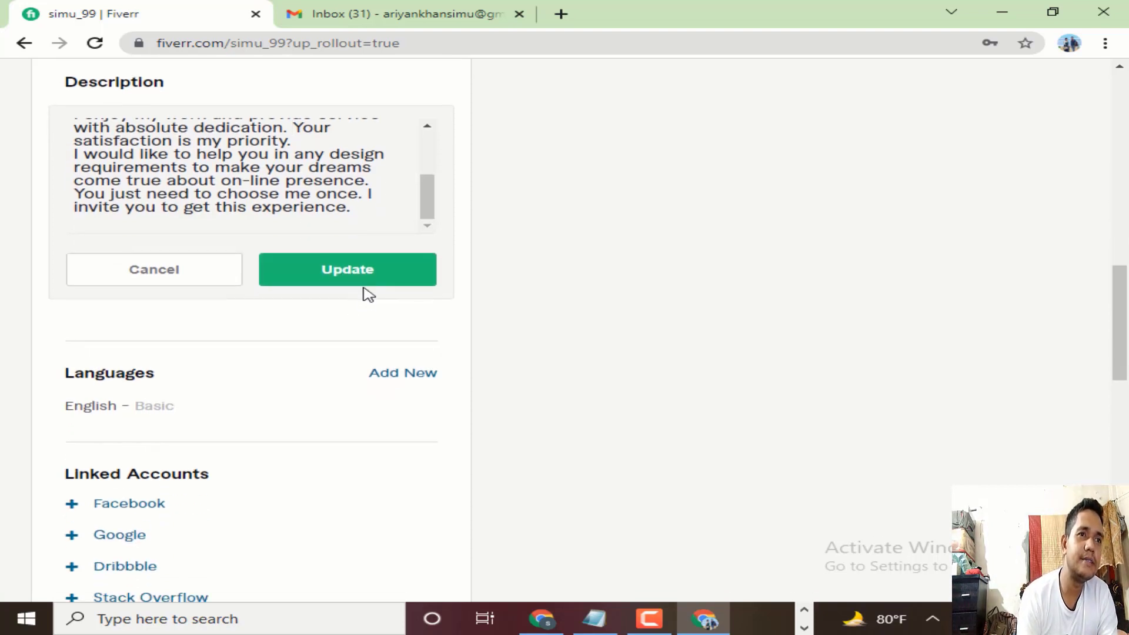
click(365, 281)
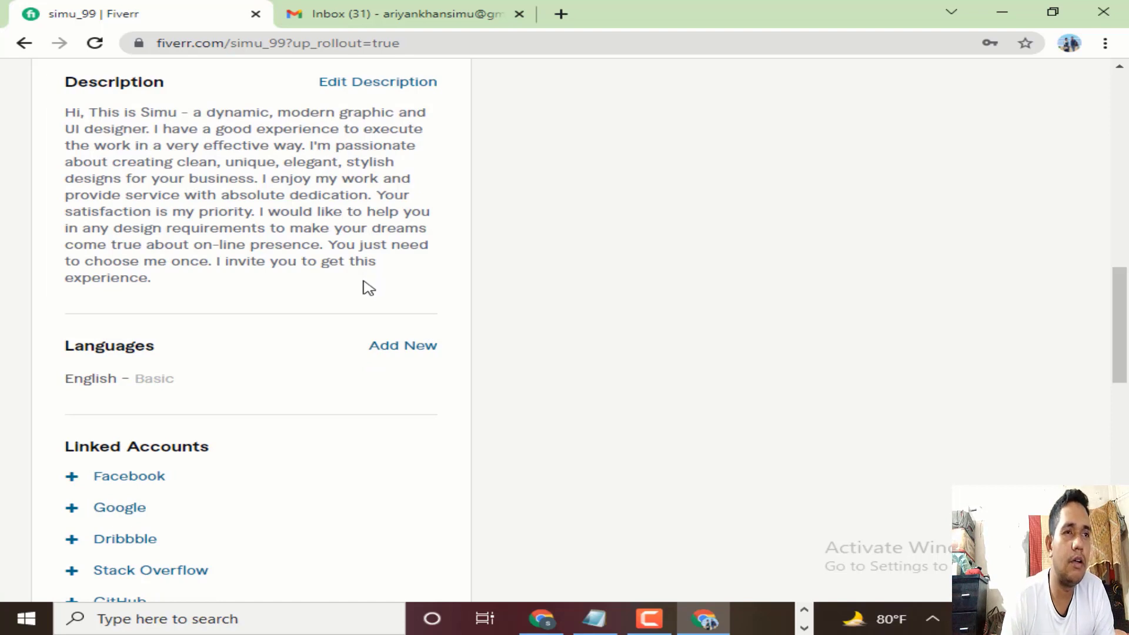
Step: Add English with the level Fluent as a new entry in the profile's Languages section
scroll(282, 189, up, 1)
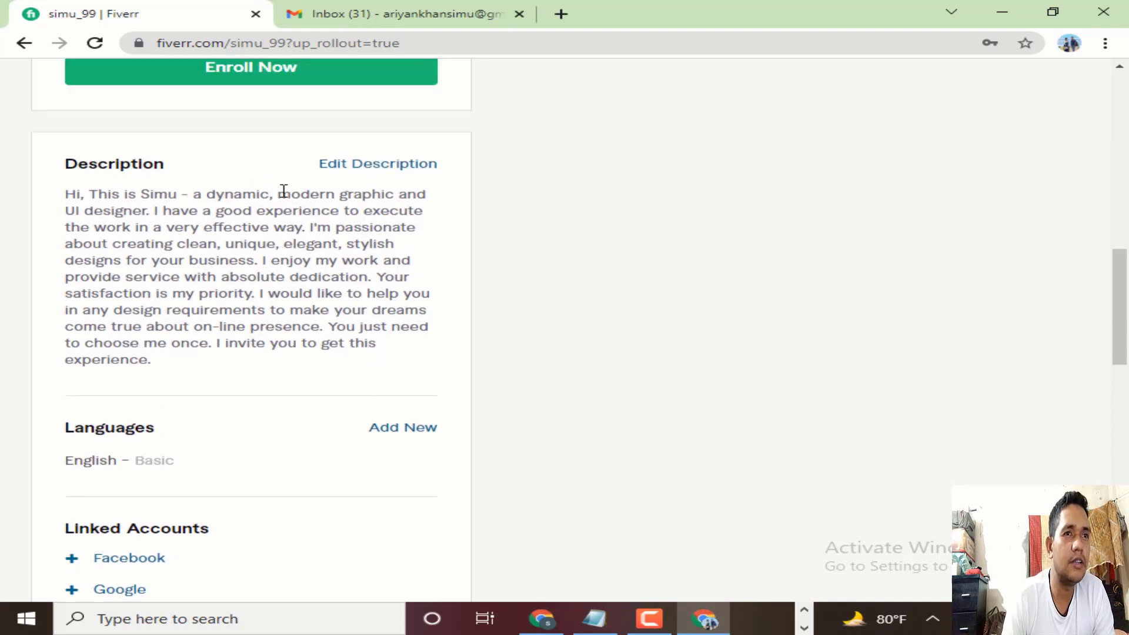
scroll(283, 191, down, 1)
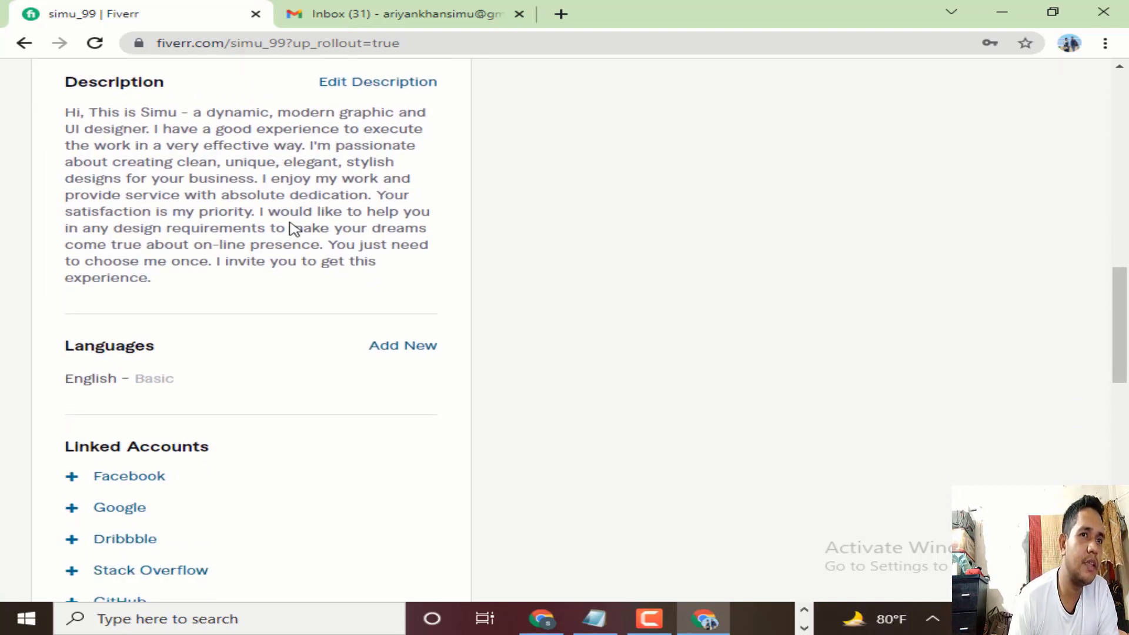
scroll(295, 238, down, 2)
scroll(320, 276, down, 1)
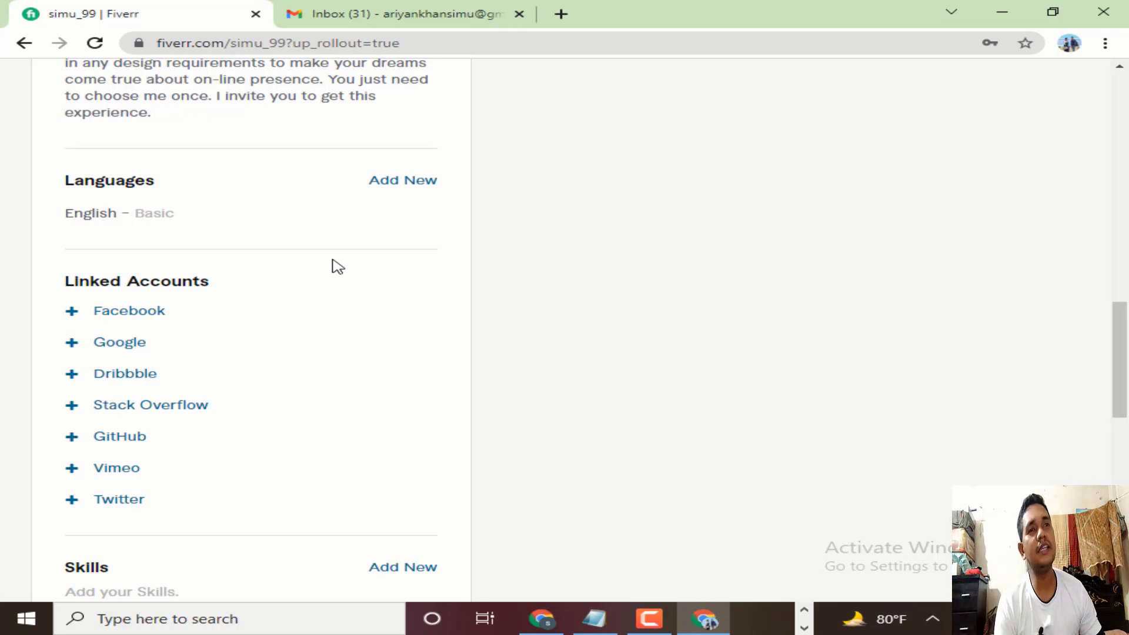
click(404, 187)
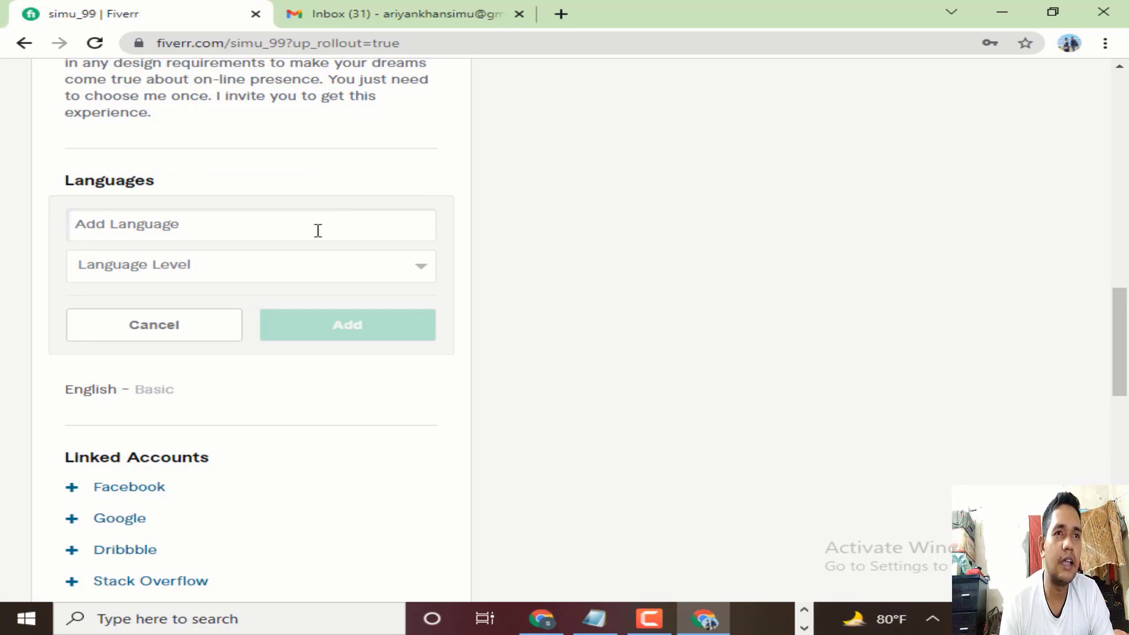
text(E)
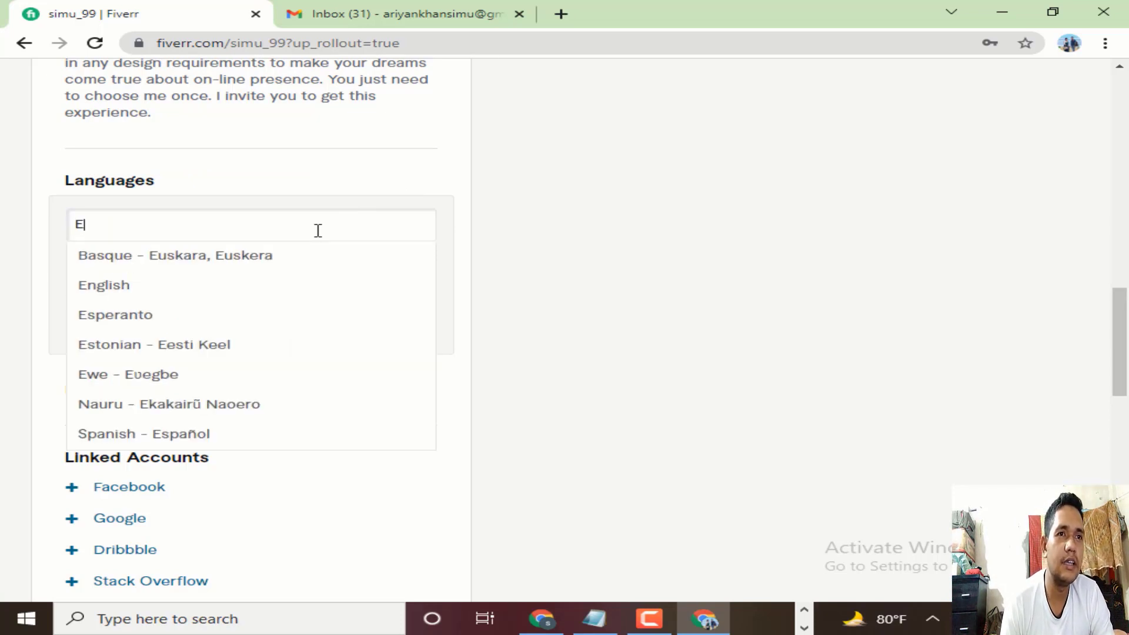
click(149, 292)
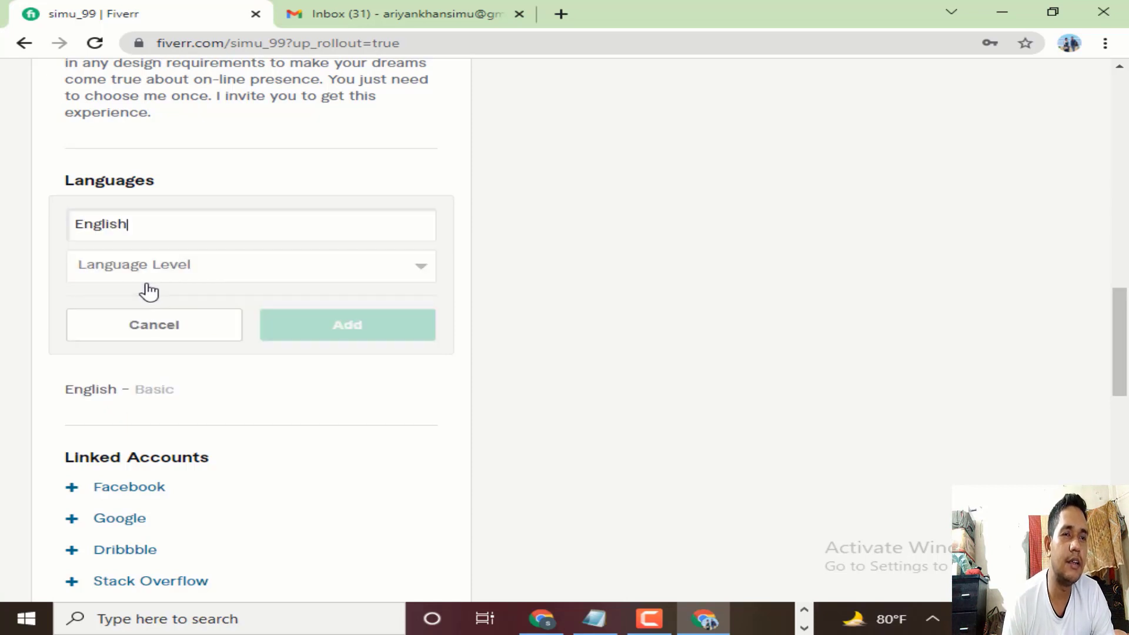
click(215, 277)
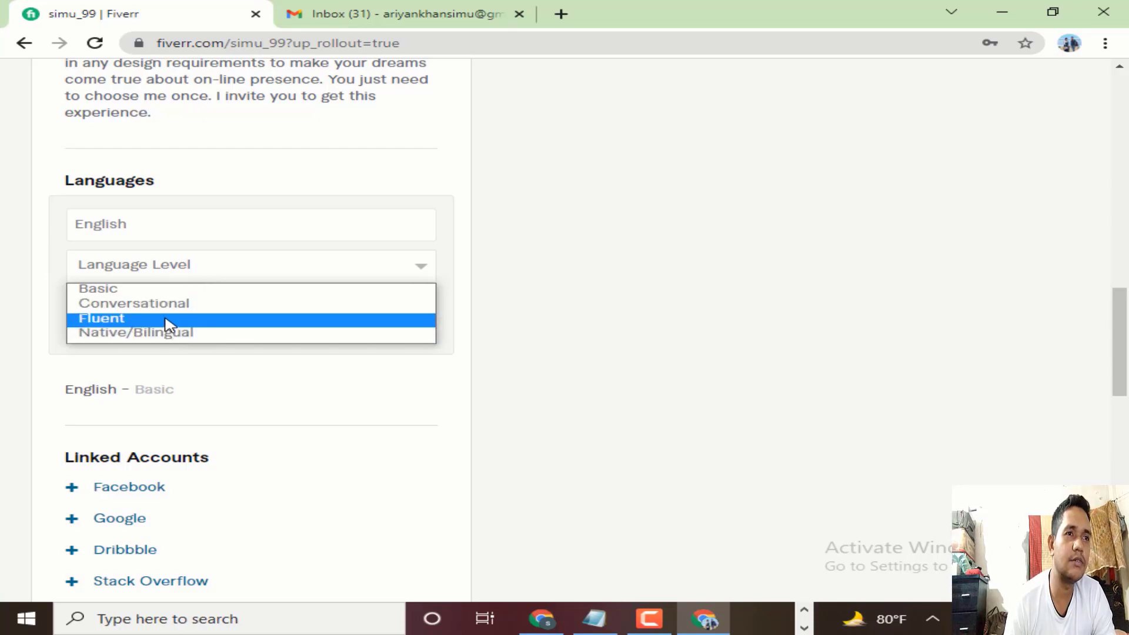
click(196, 320)
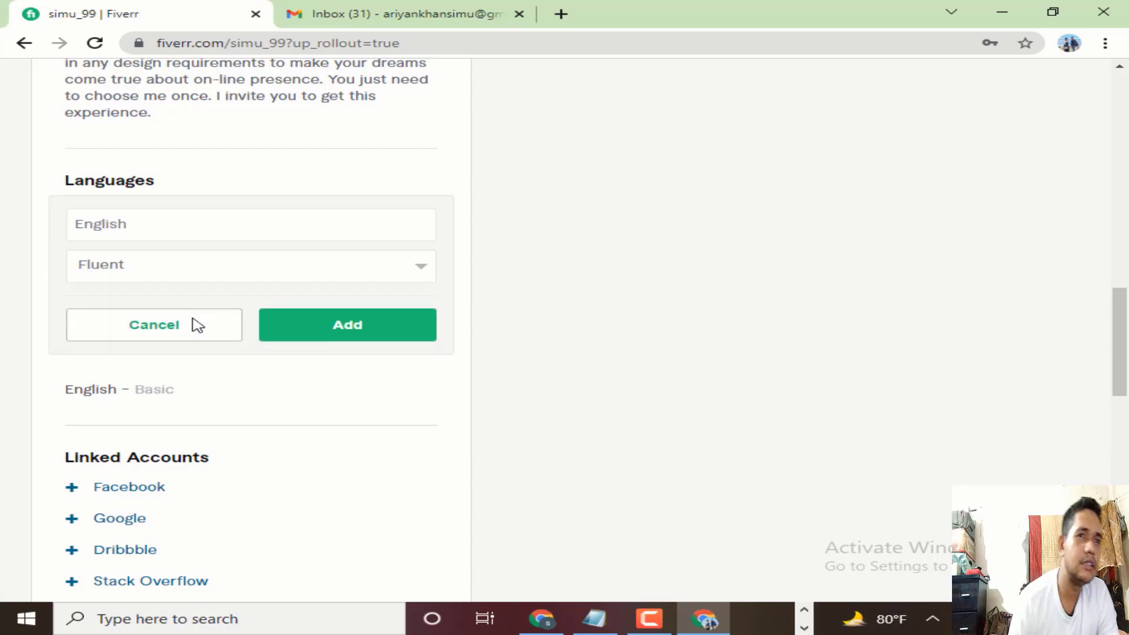
click(323, 325)
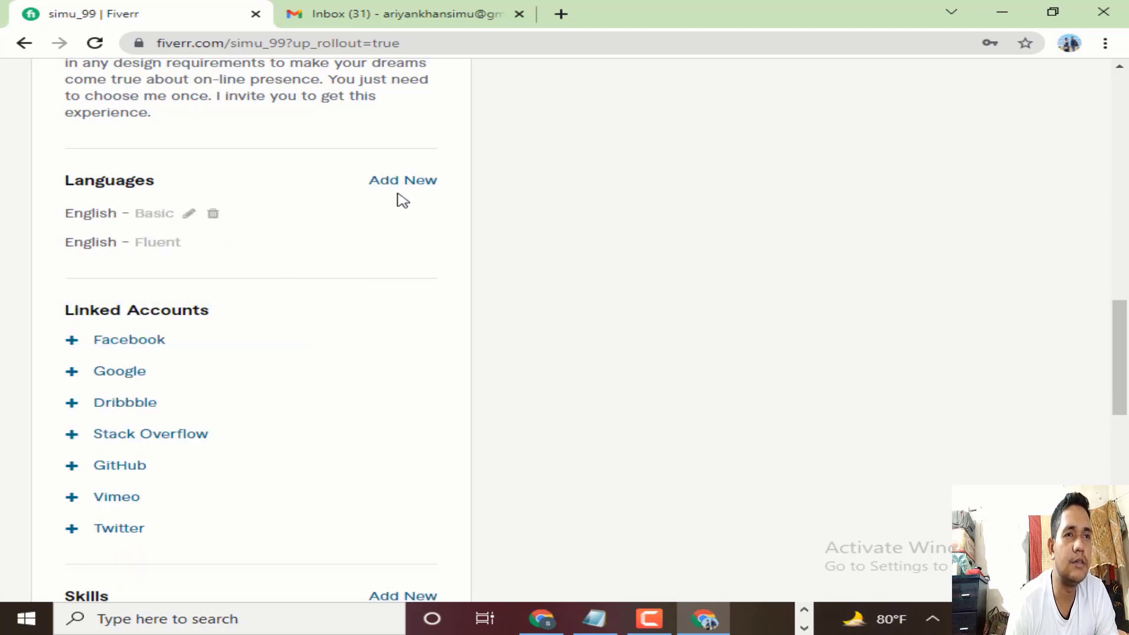
Step: Add Bengali with the level Native/Bilingual to the profile's languages
click(410, 186)
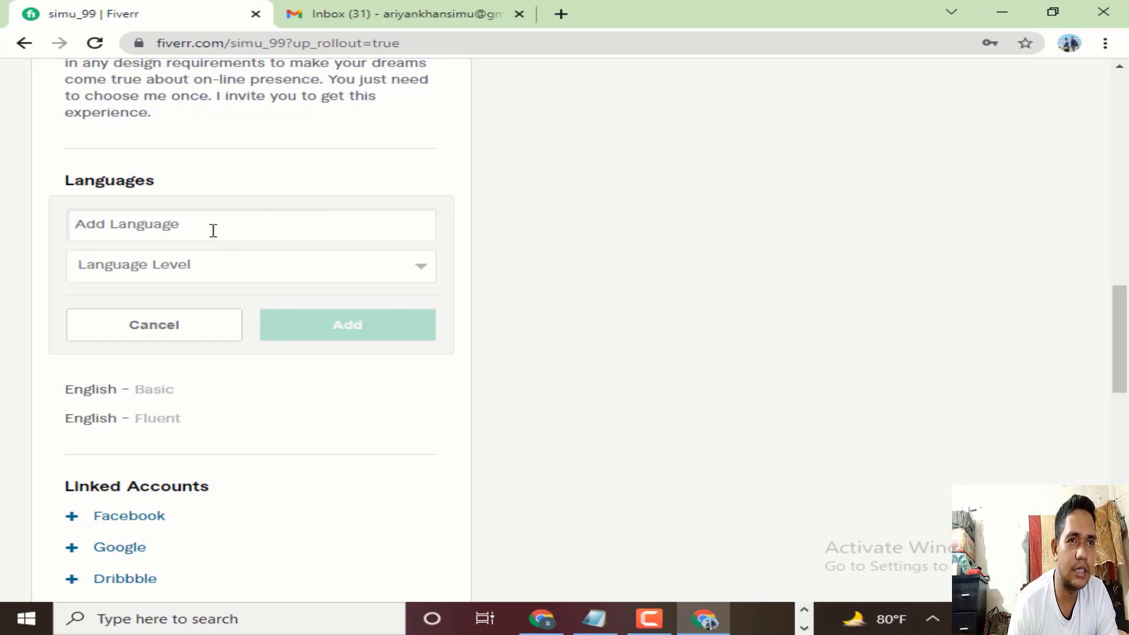
text(B)
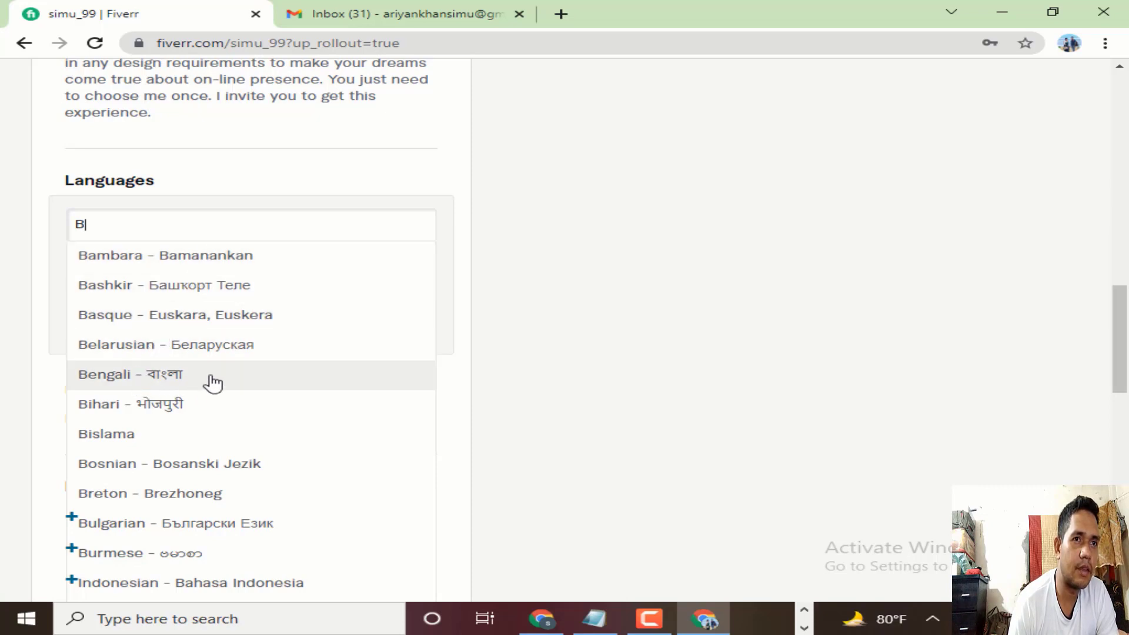
click(235, 381)
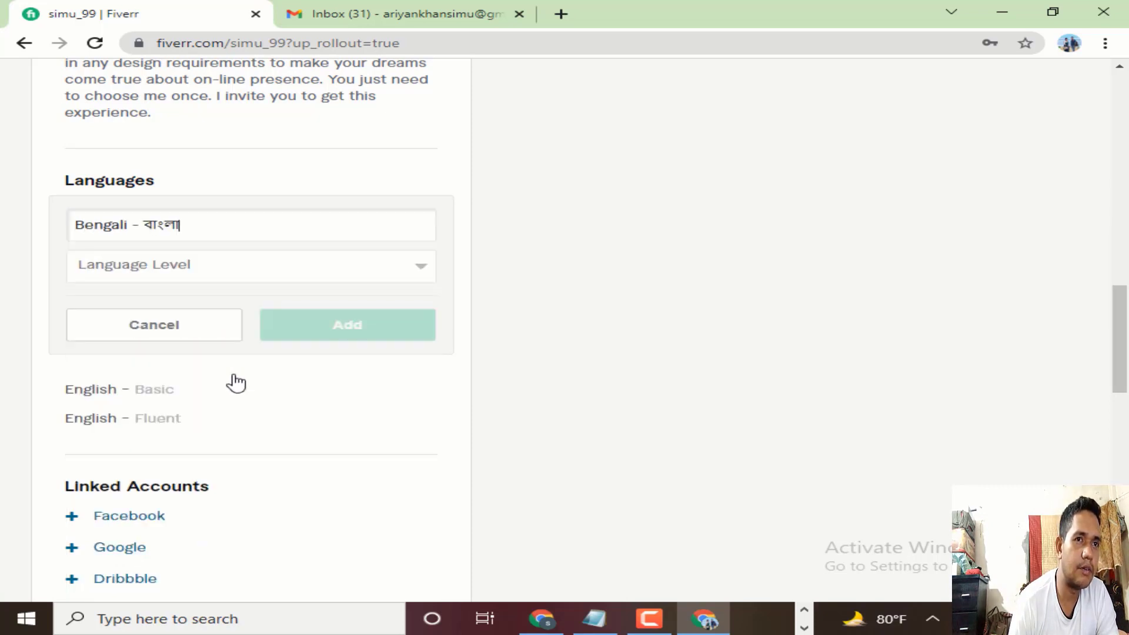
click(253, 271)
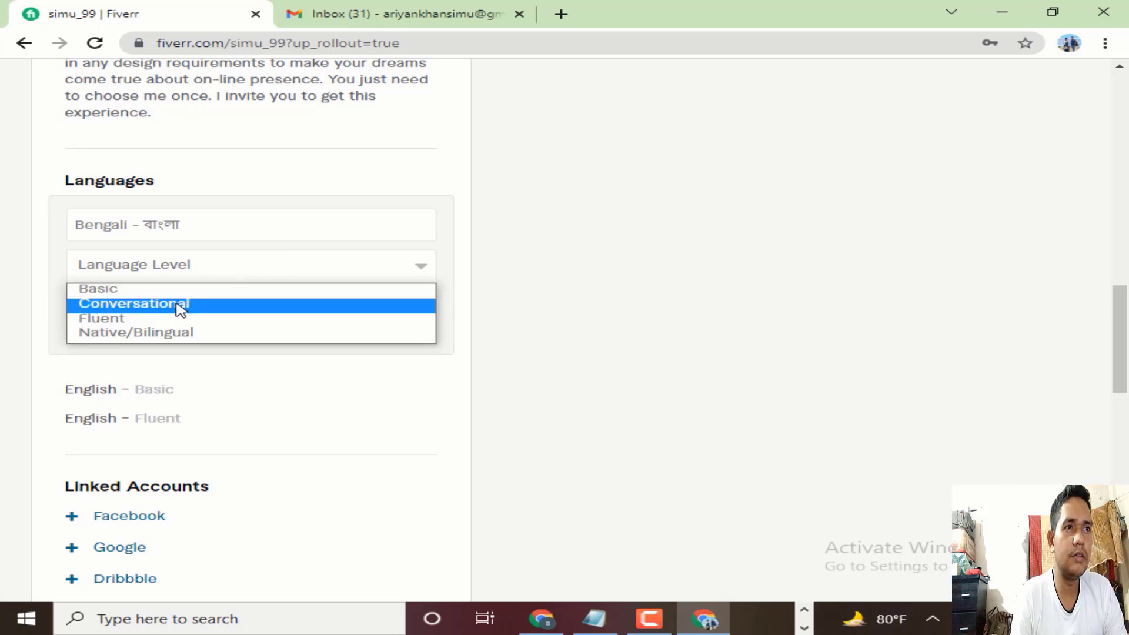
click(228, 340)
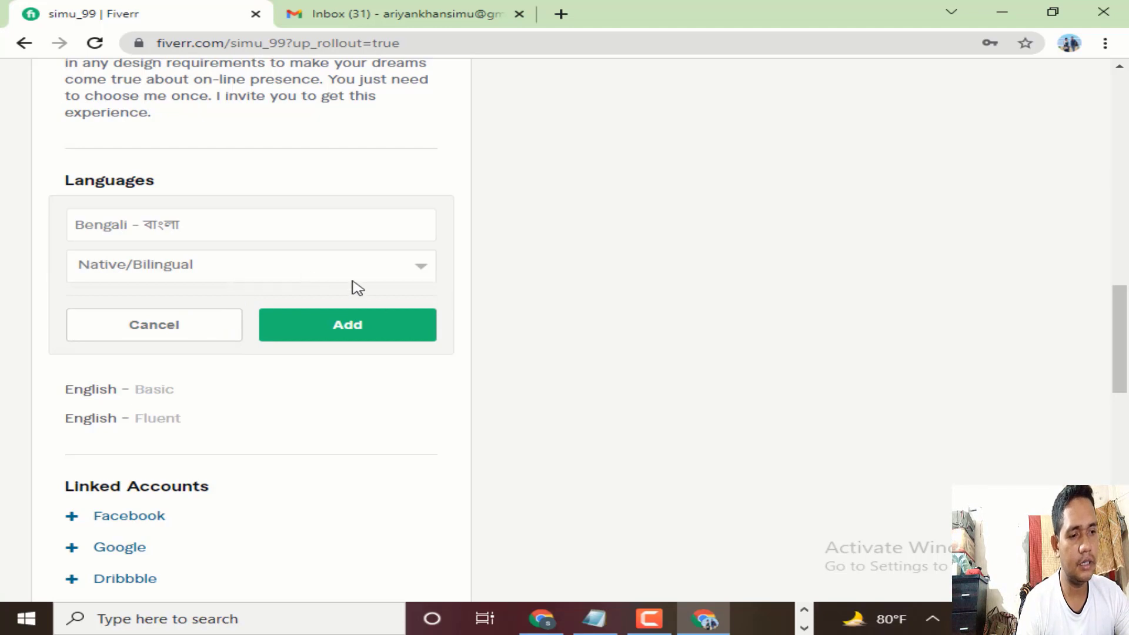
click(383, 334)
Step: Edit the "English - Basic" language entry, changing the language to Hindi at the Basic level, and update it
mouse_move(323, 277)
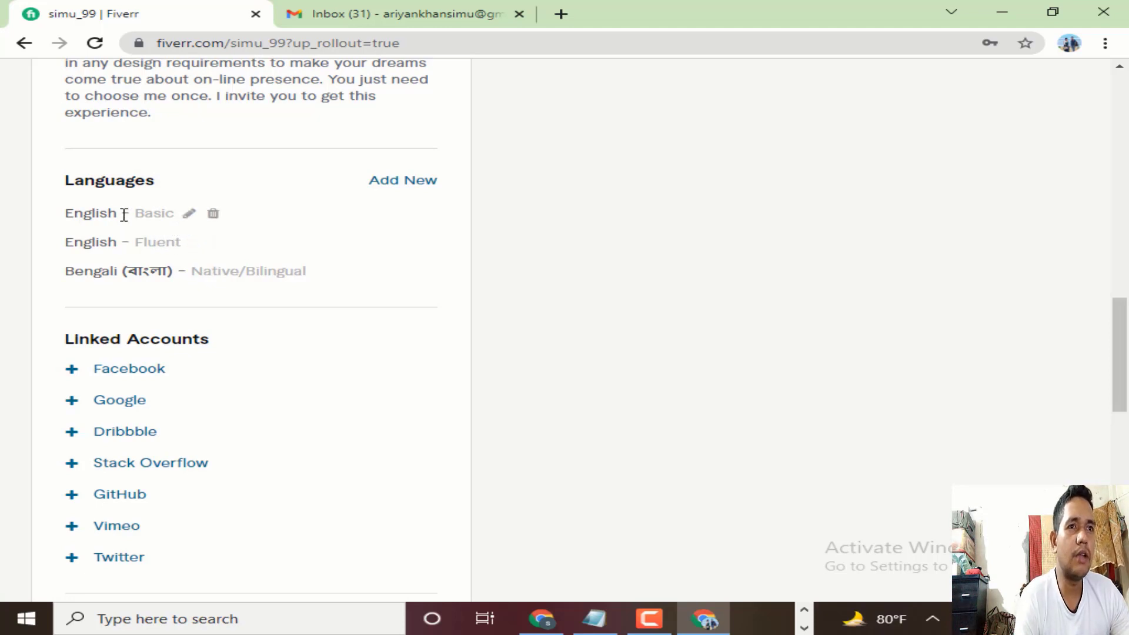
click(188, 213)
click(425, 270)
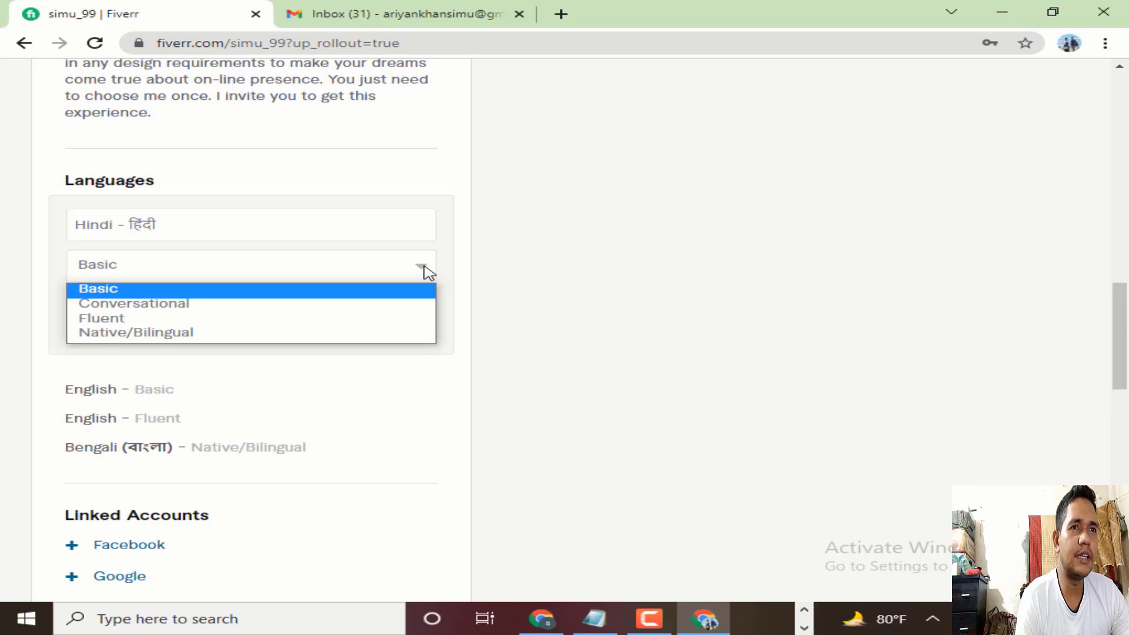
click(424, 269)
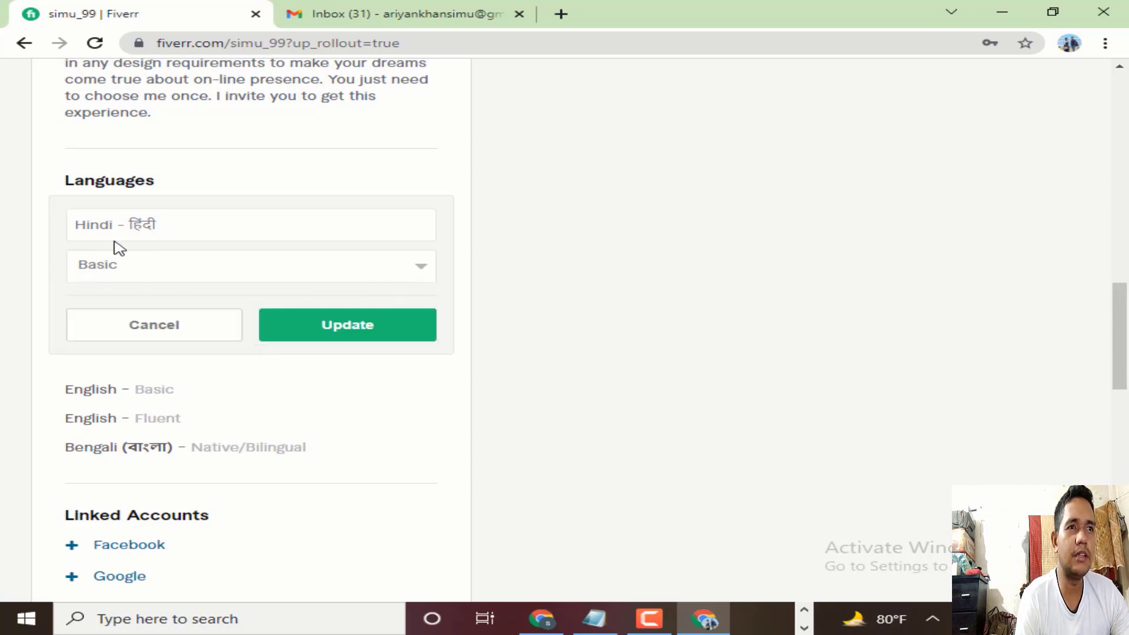
click(349, 333)
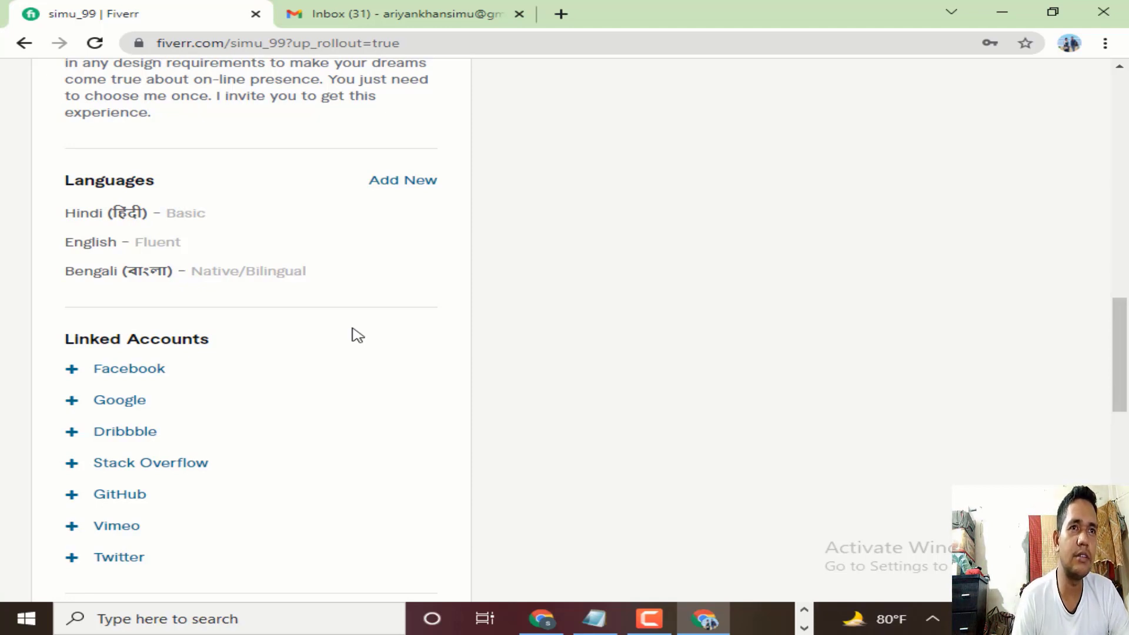
Step: Add Clipping Path with the experience level Expert as a new entry in the profile's Skills section
scroll(162, 444, down, 1)
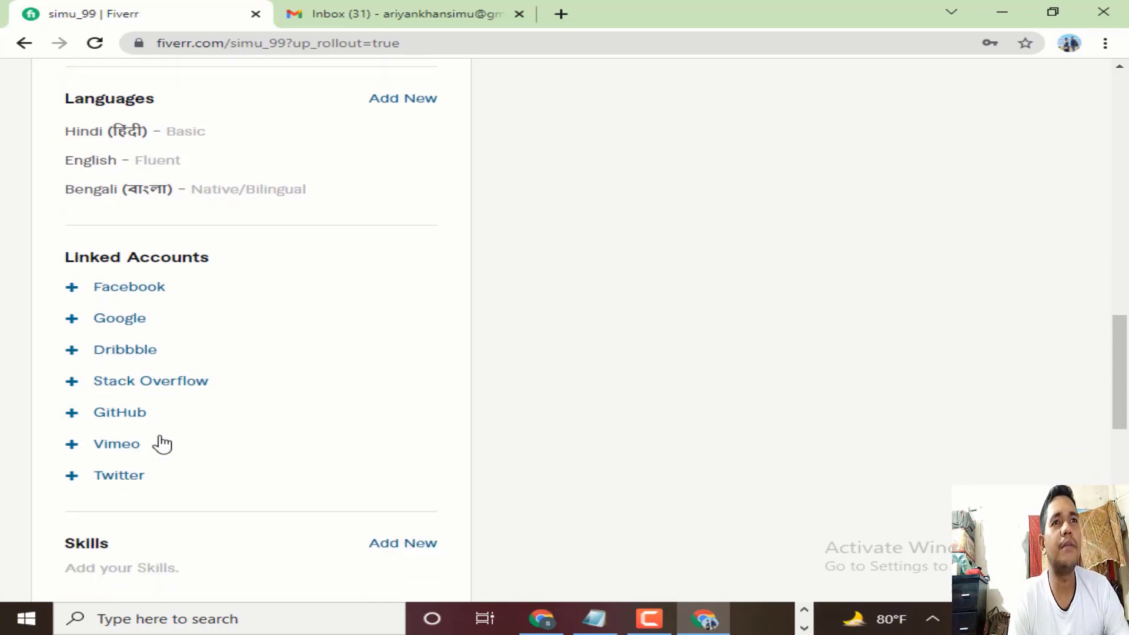
scroll(162, 444, down, 3)
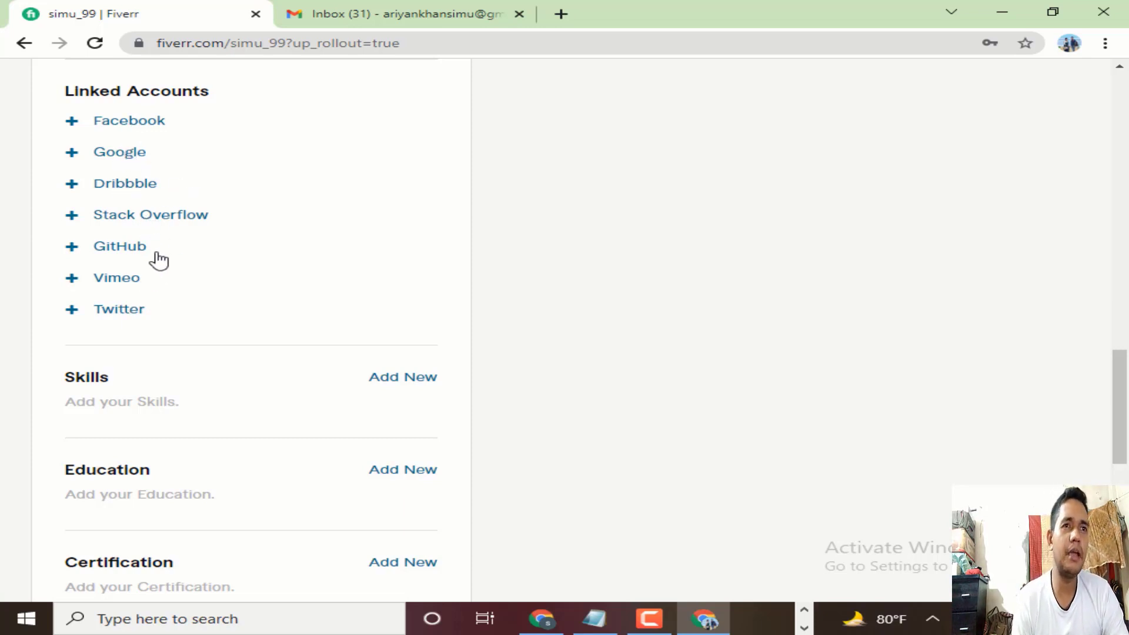
scroll(159, 259, down, 1)
scroll(156, 253, up, 1)
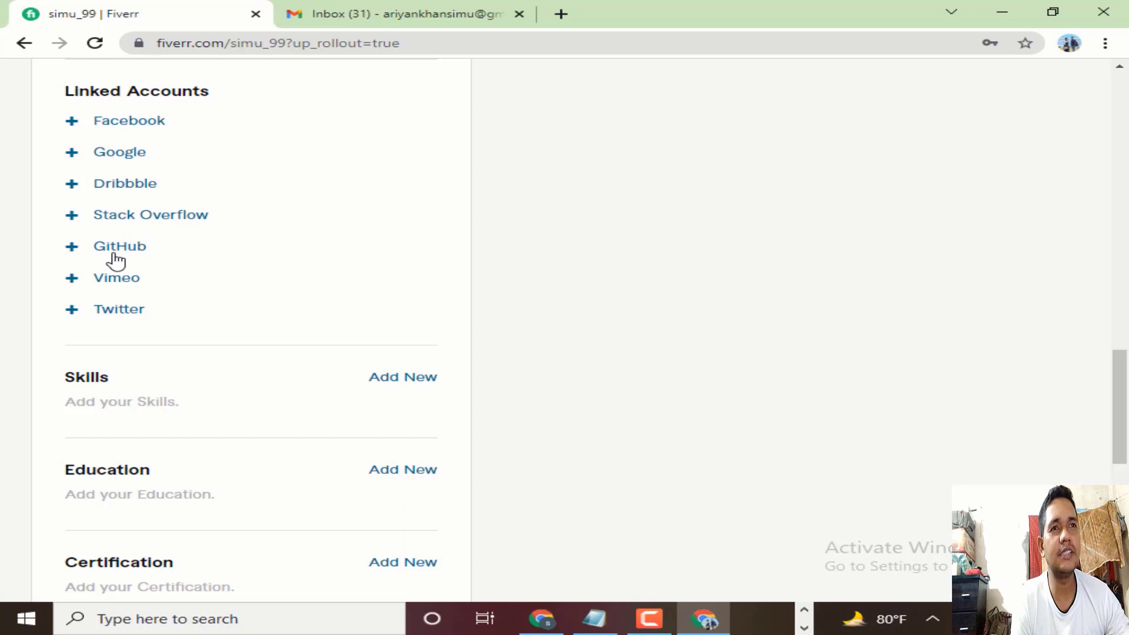
scroll(115, 260, down, 3)
mouse_move(158, 216)
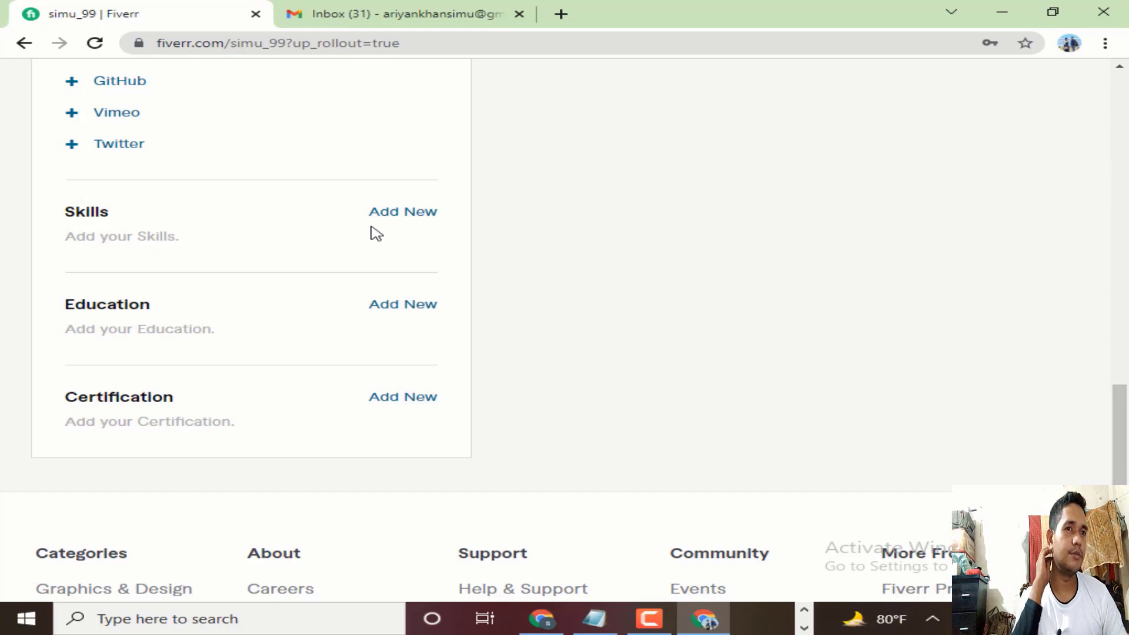
click(393, 219)
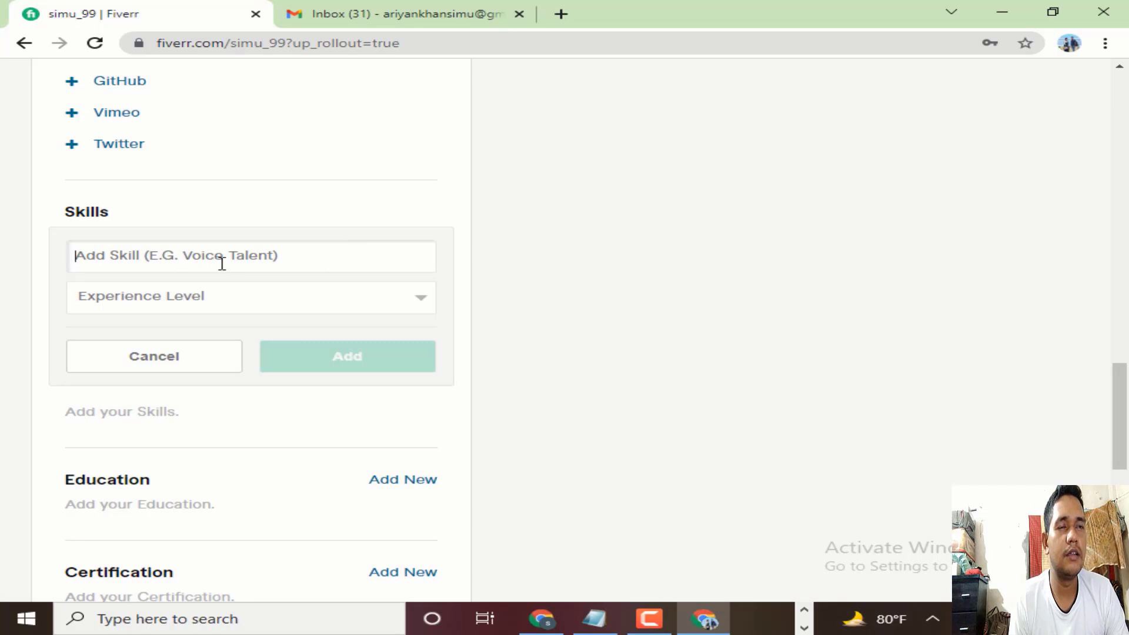
text(C)
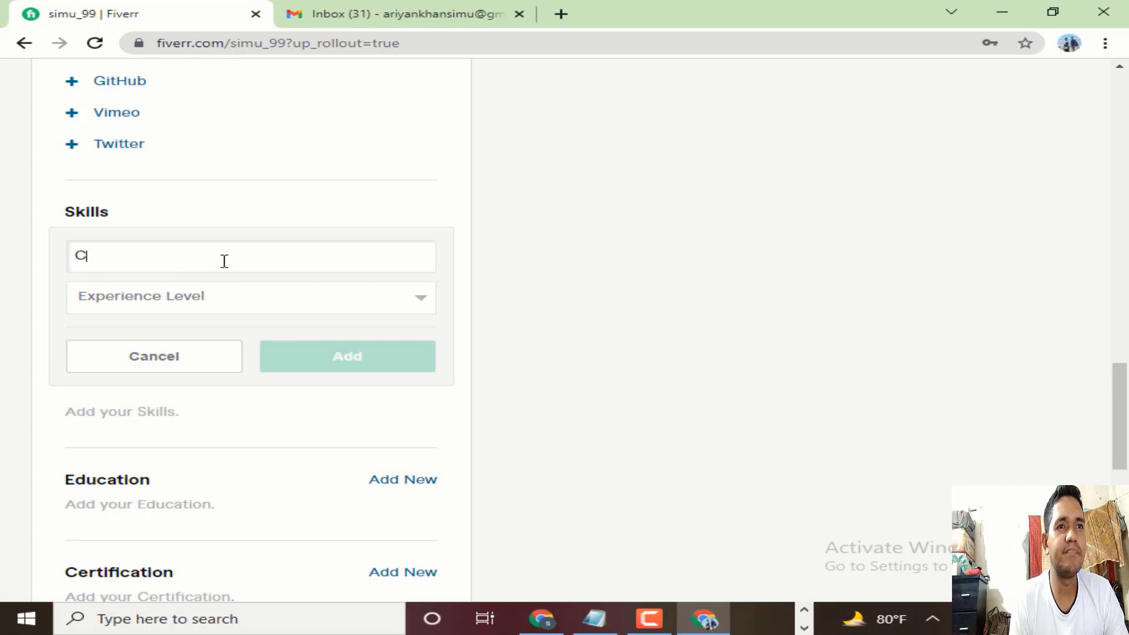
text(li)
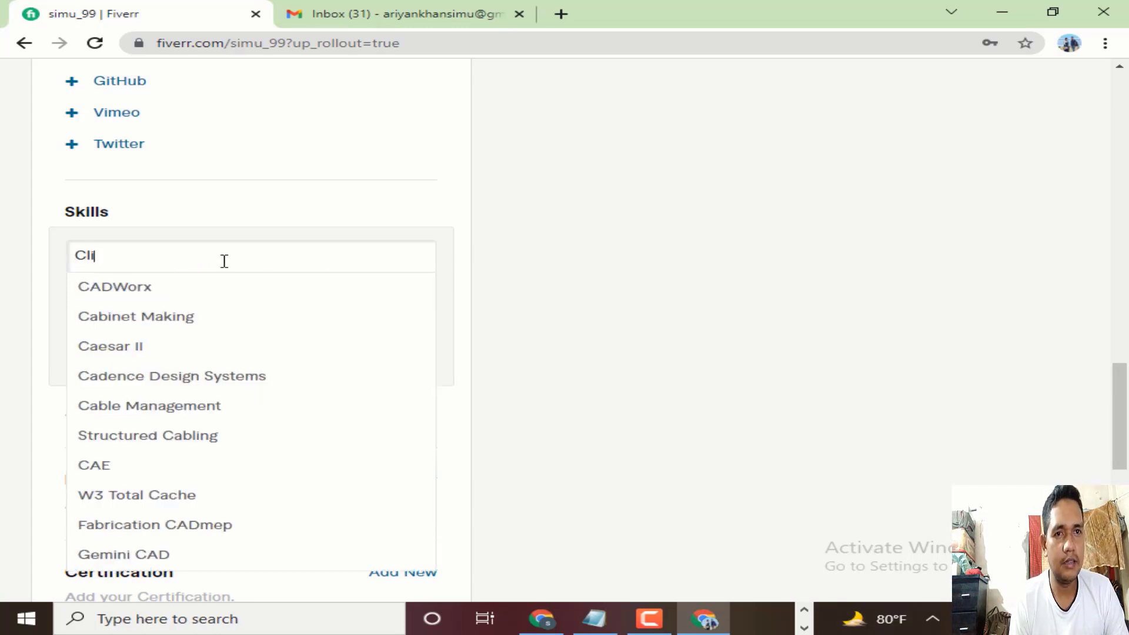
text(pping )
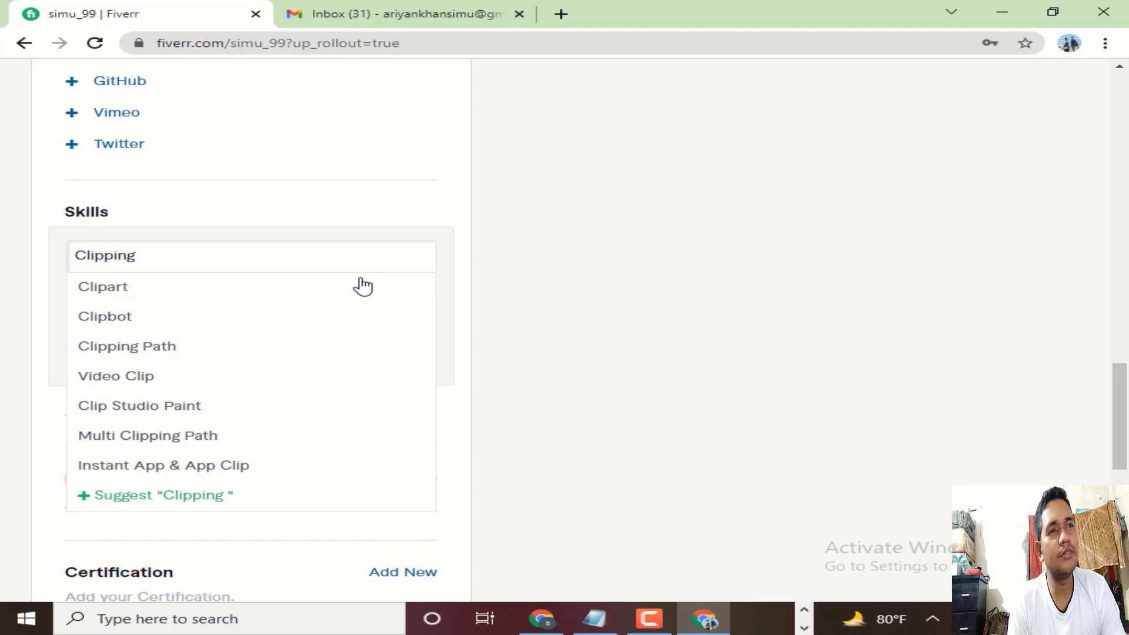
text(Pat)
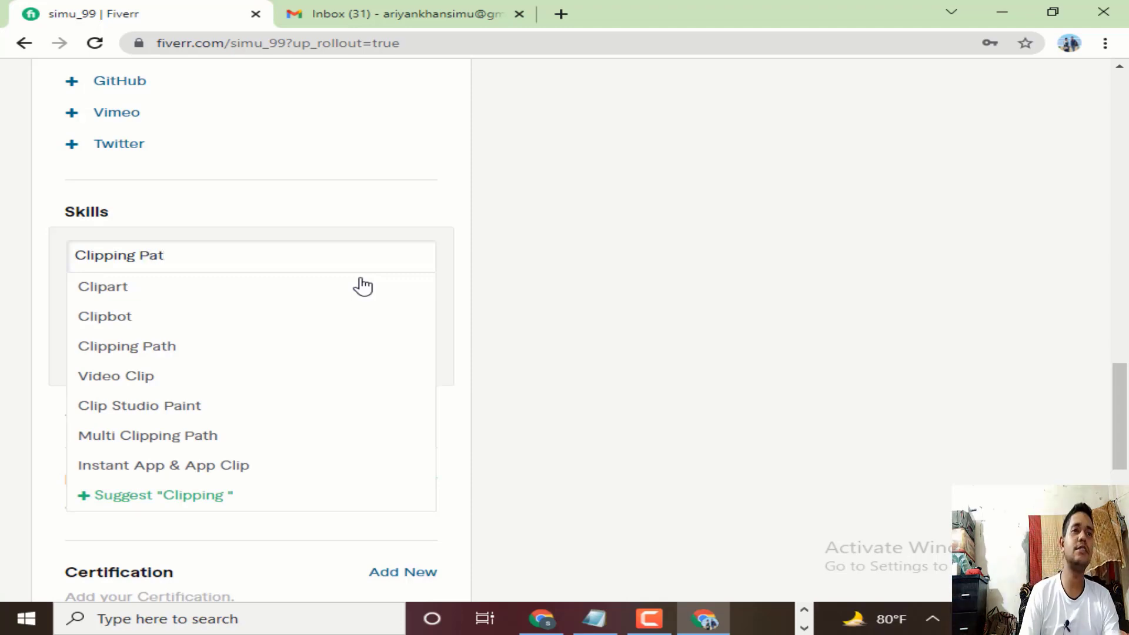
text(h)
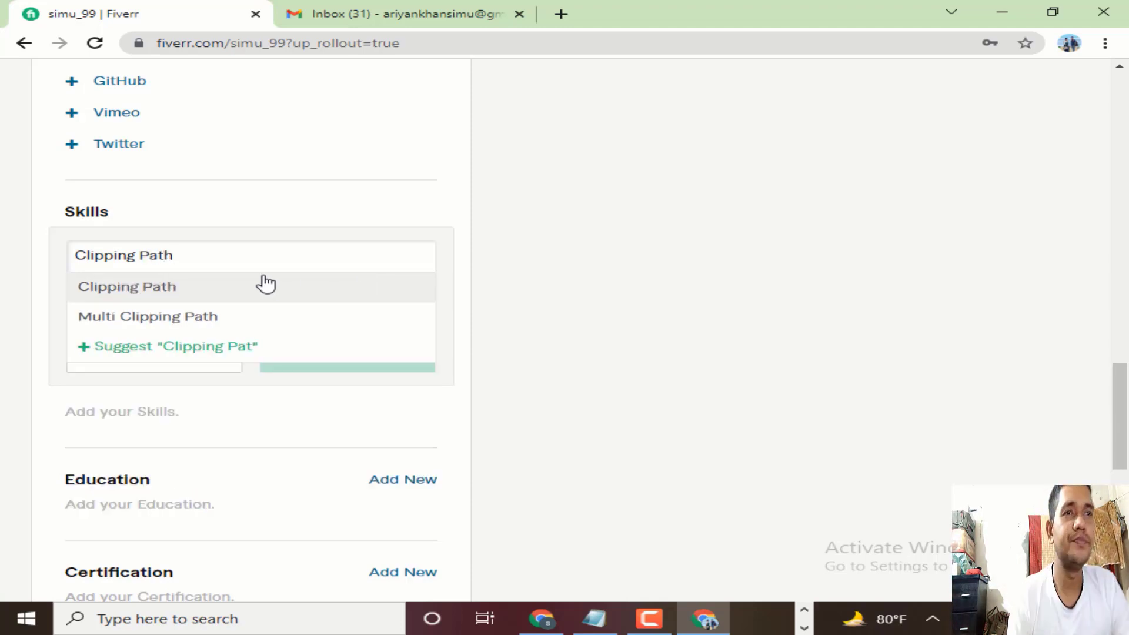
click(241, 295)
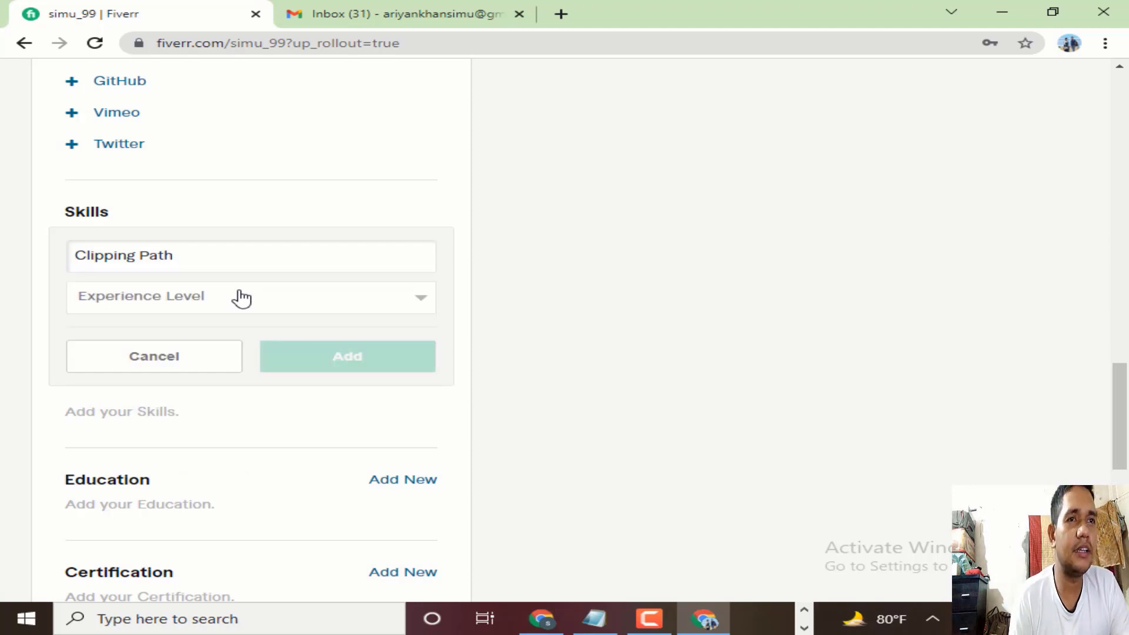
click(245, 296)
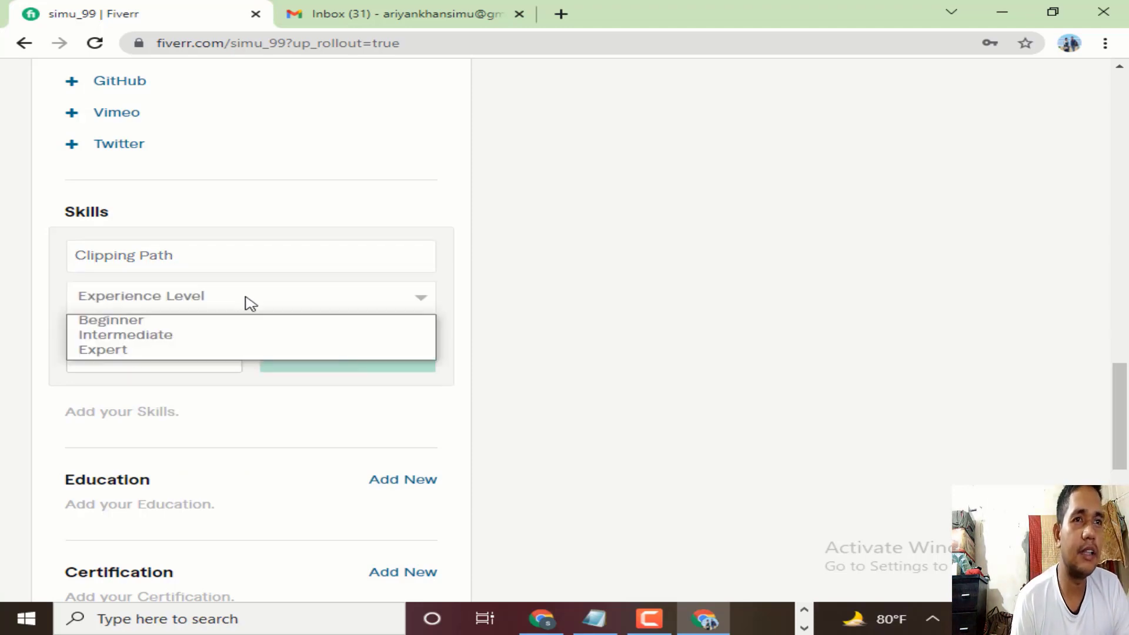
click(181, 352)
click(348, 360)
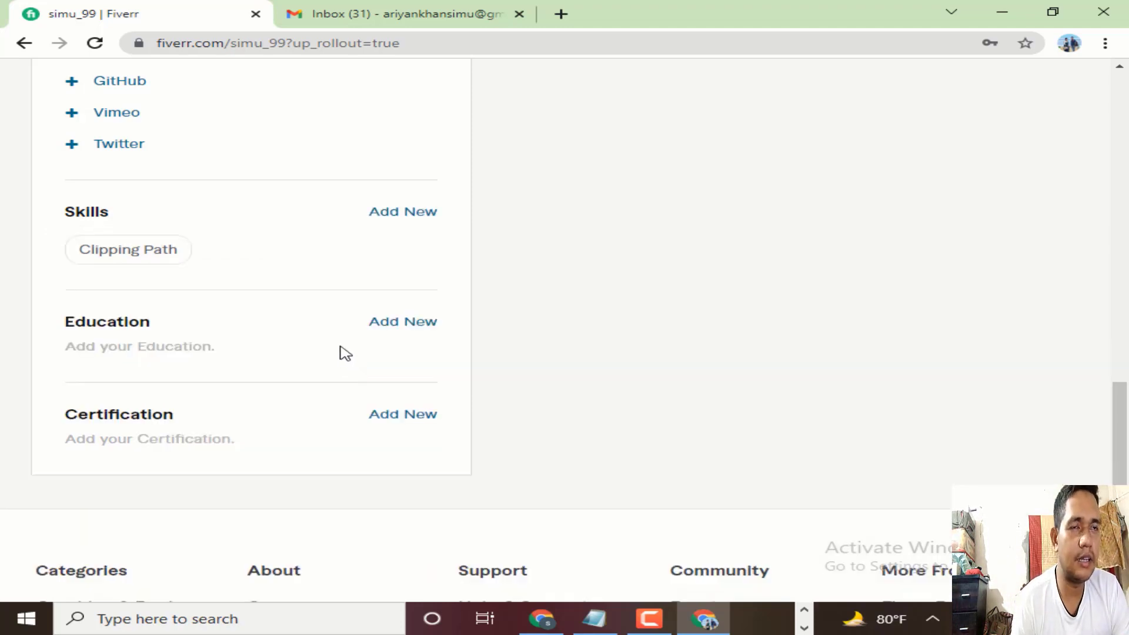
Step: Add Multipath as a second skill with the experience level Expert
click(424, 213)
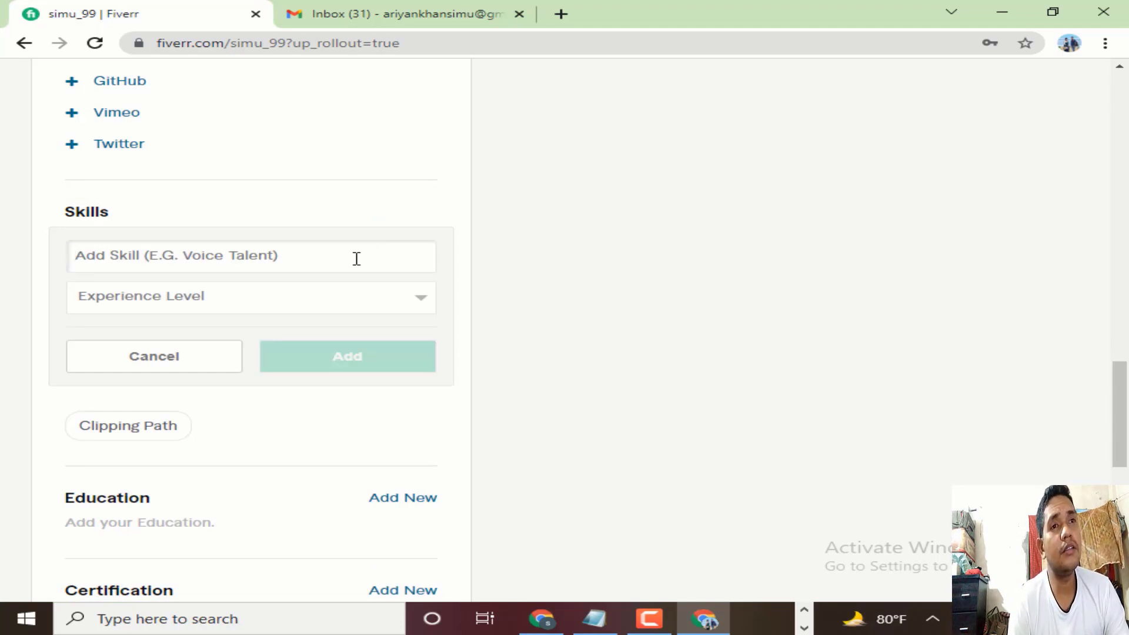
text(Mu)
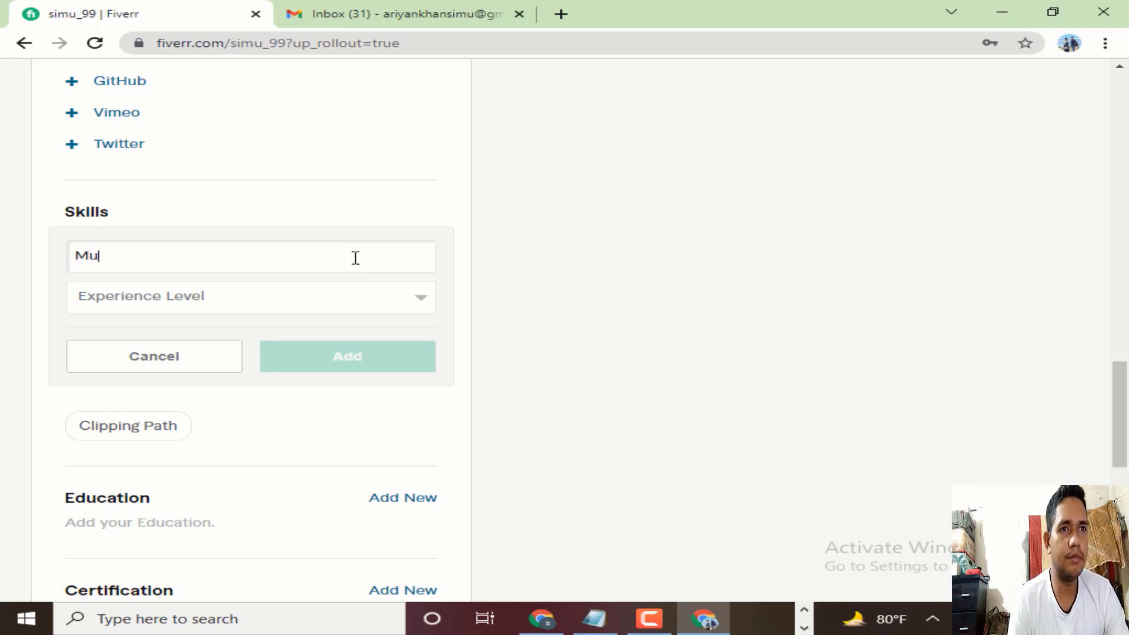
text(lti)
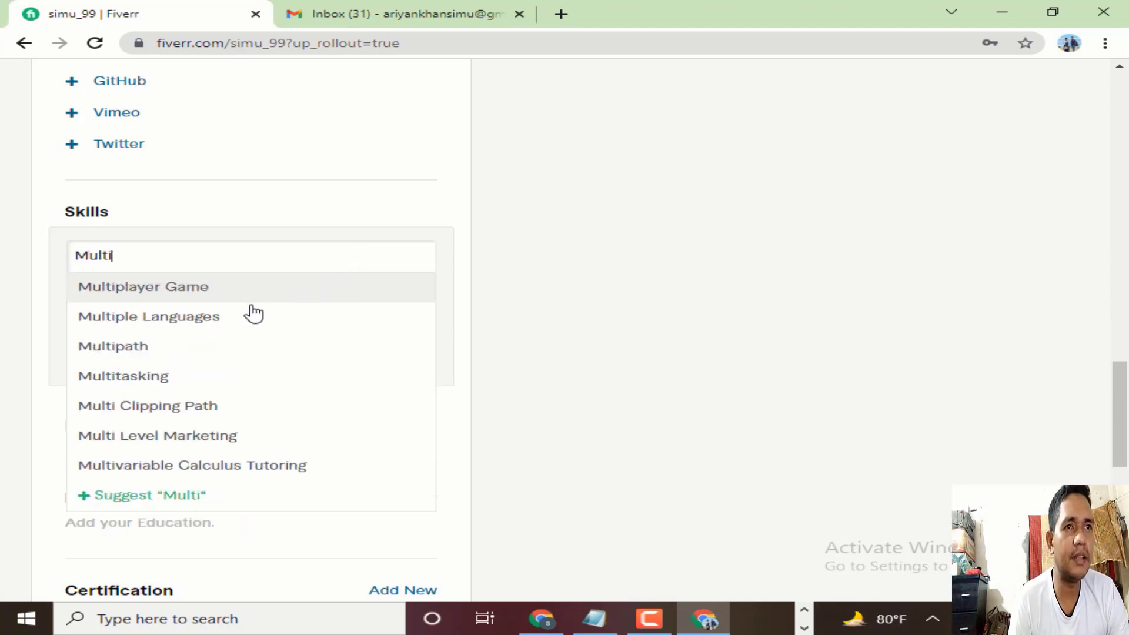
click(249, 345)
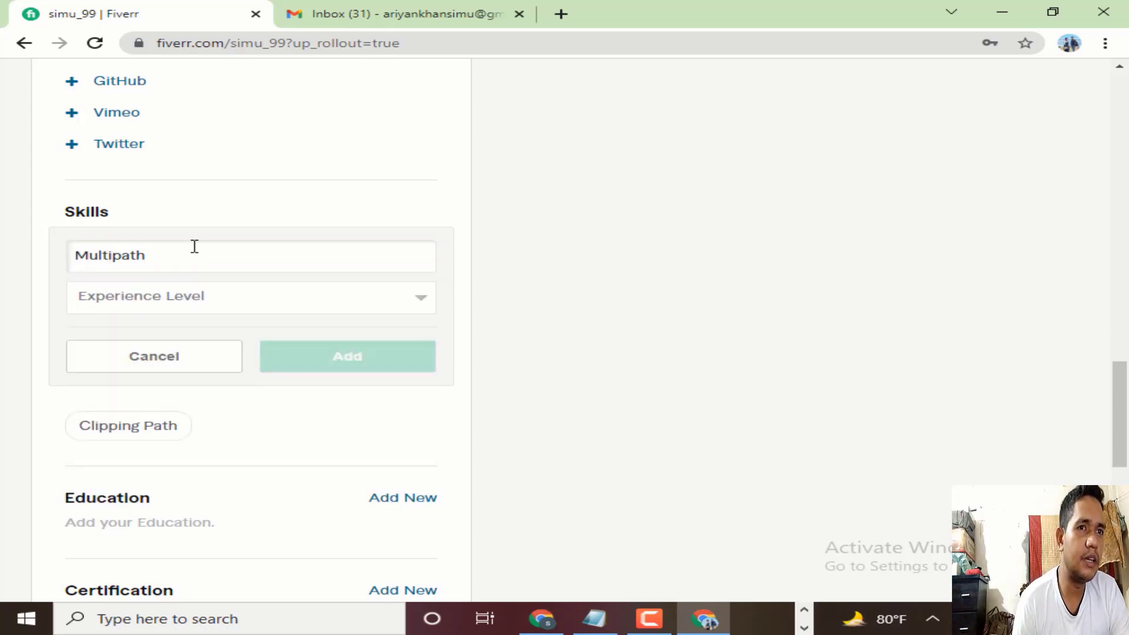
click(270, 304)
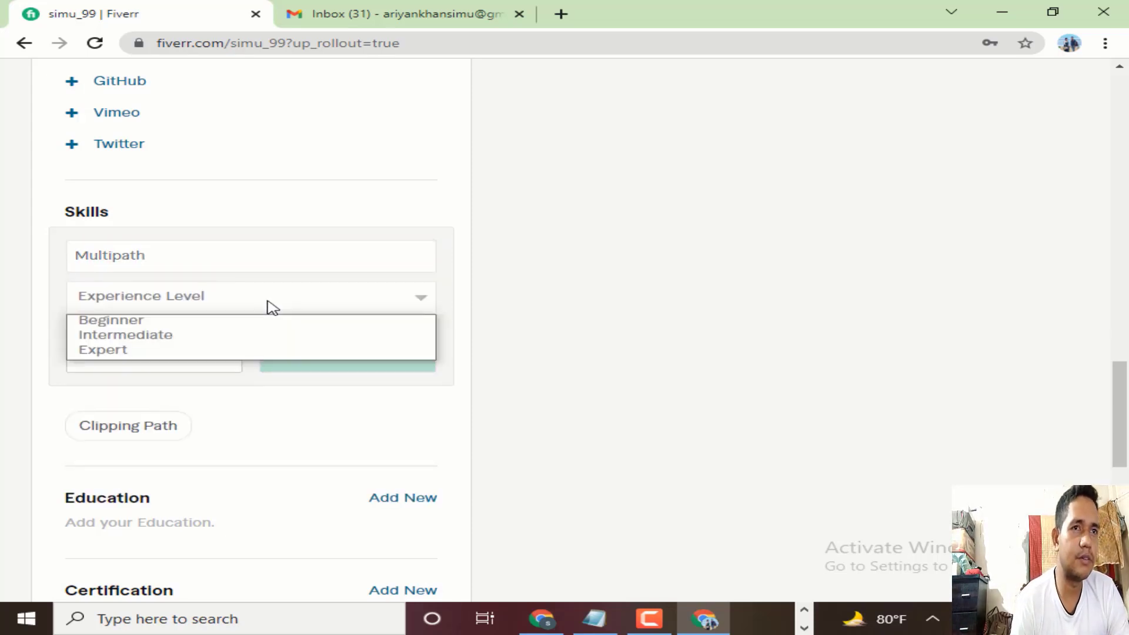
click(236, 351)
click(330, 362)
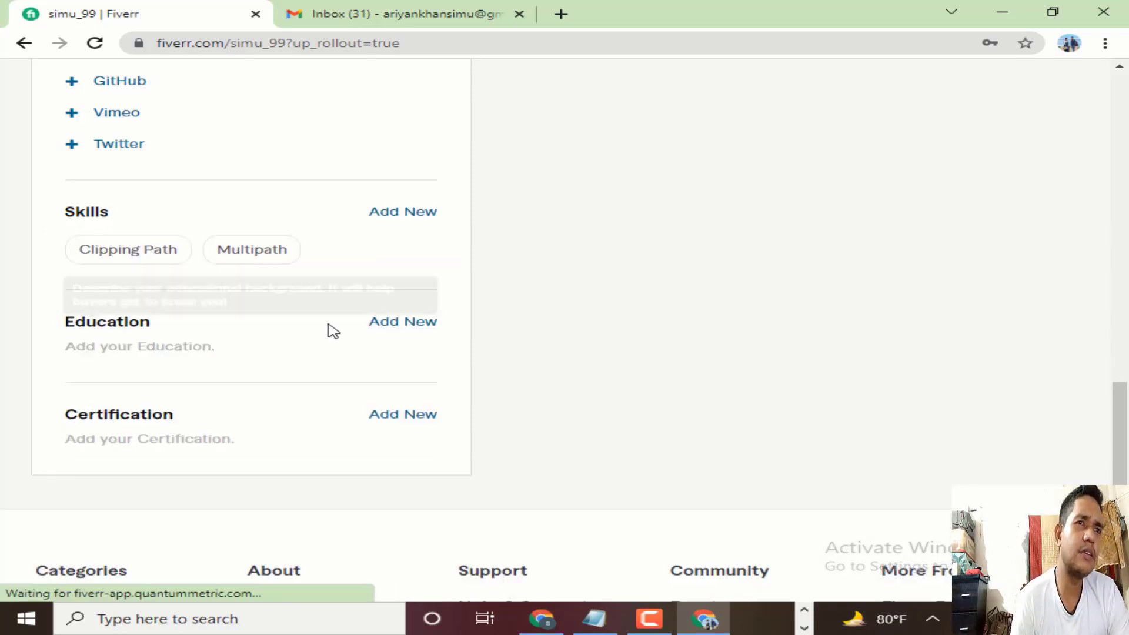
Step: Add further skills to the profile, including Hair Masking, Background Removal, Logo Design, Drop Shadow, Photo Editing, Photo Retouching, Adobe Photoshop and Video Editing
click(398, 213)
click(353, 250)
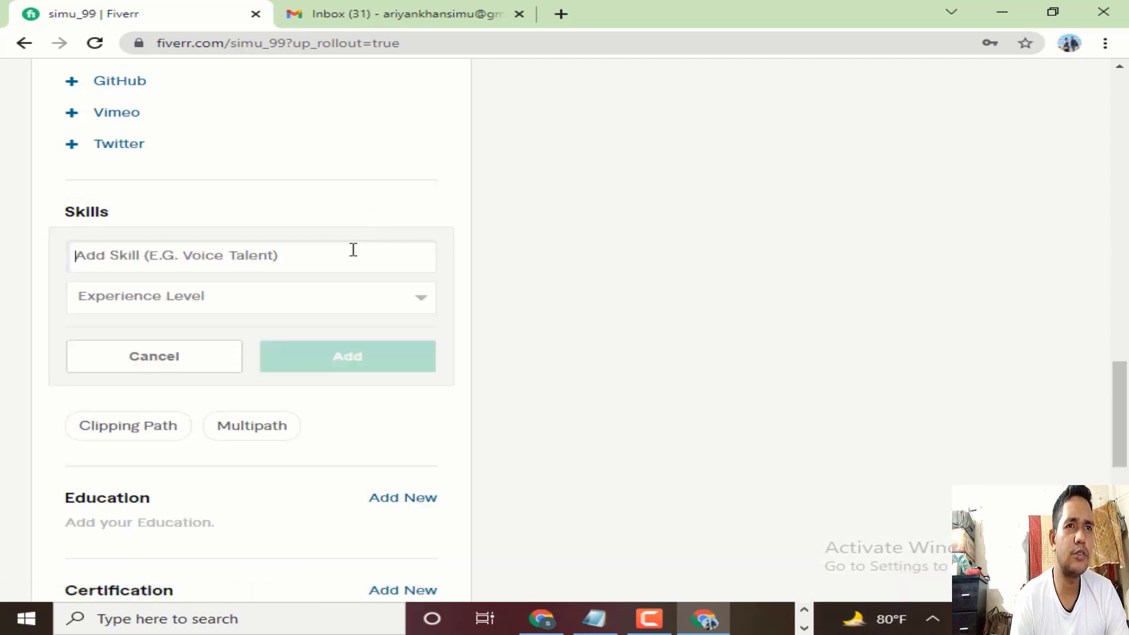
text(H)
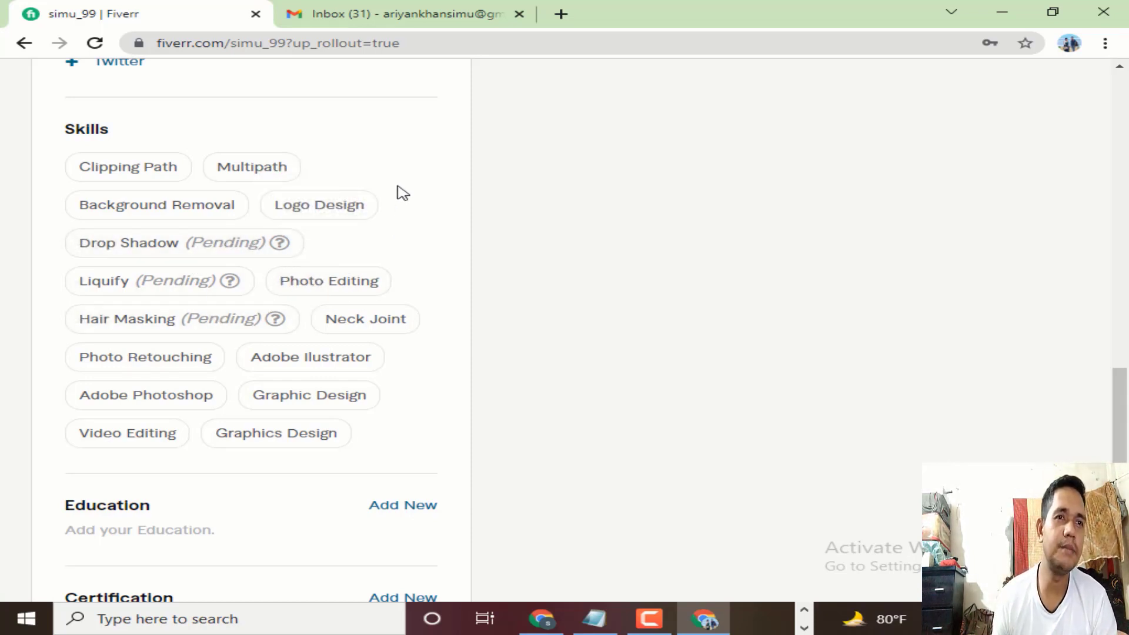
mouse_move(84, 439)
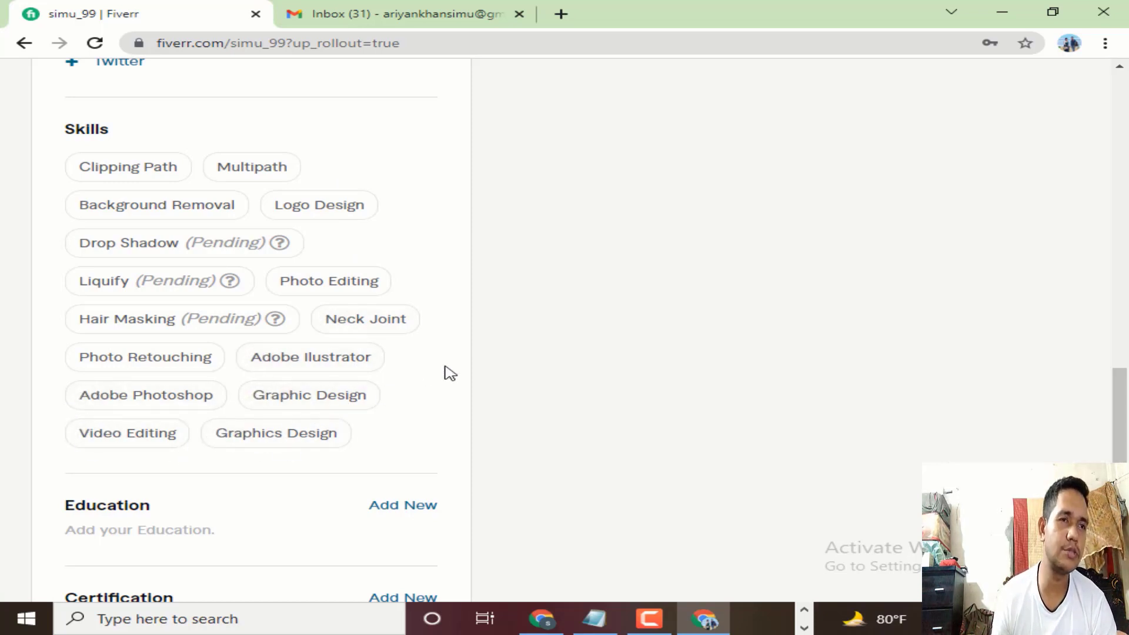
mouse_move(297, 425)
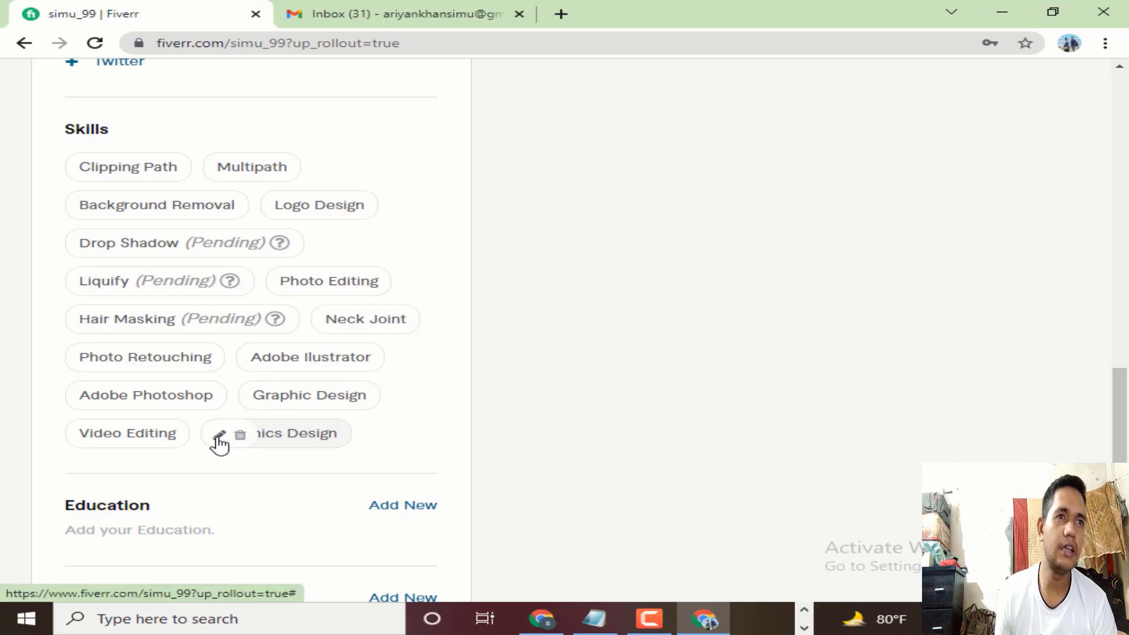
mouse_move(276, 212)
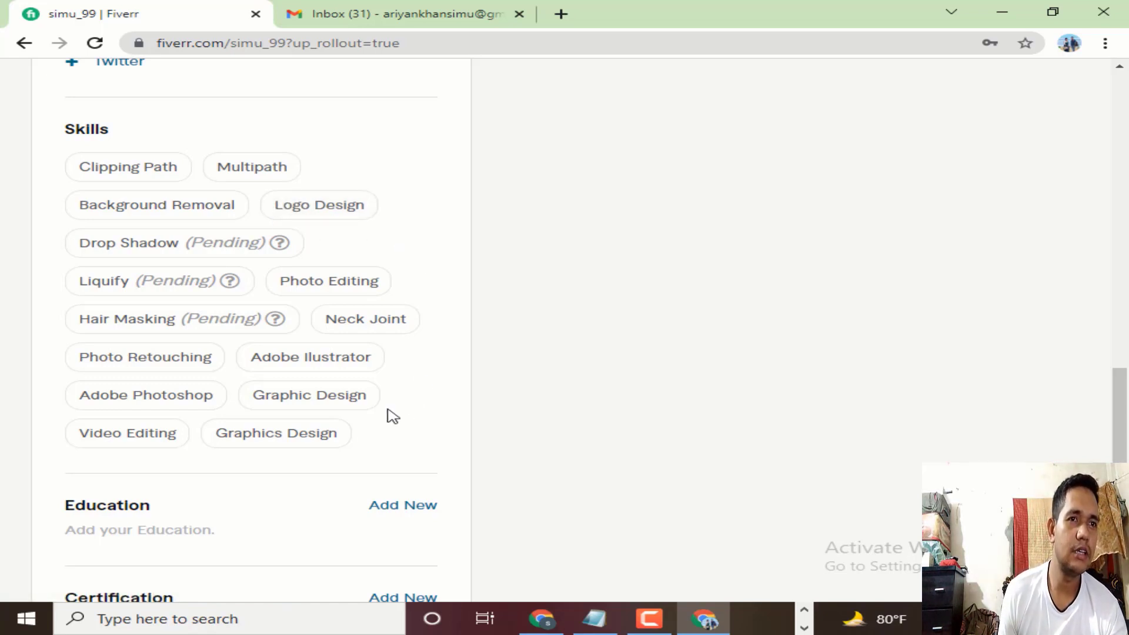
Step: Start a new entry in the Education section and set the country of the college or university to Bangladesh
scroll(392, 416, down, 3)
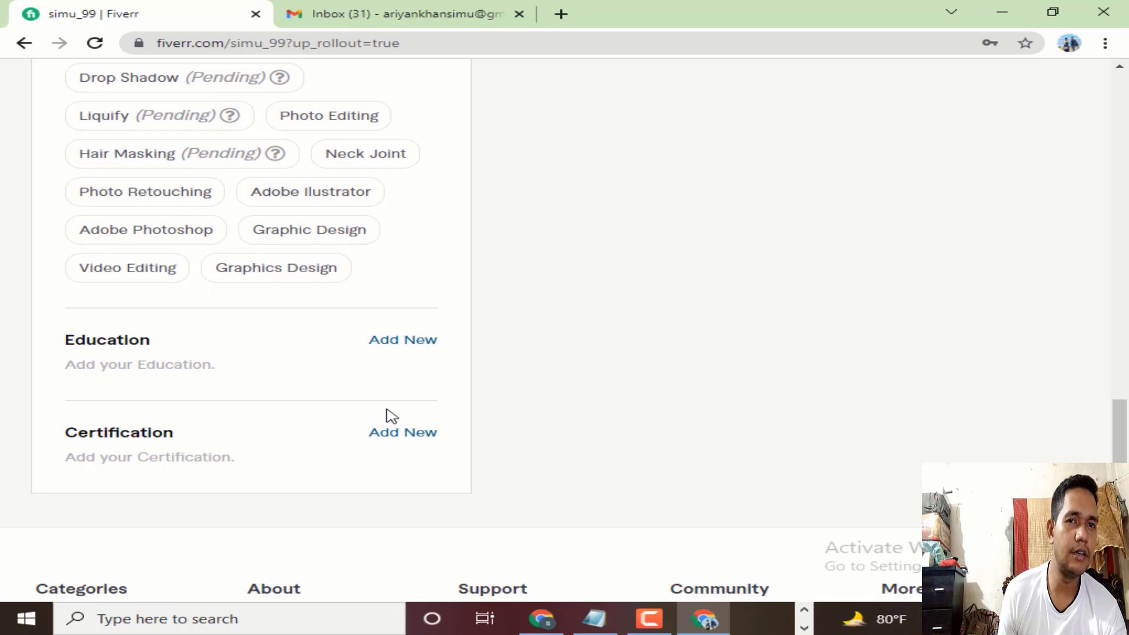
click(399, 347)
scroll(397, 350, down, 5)
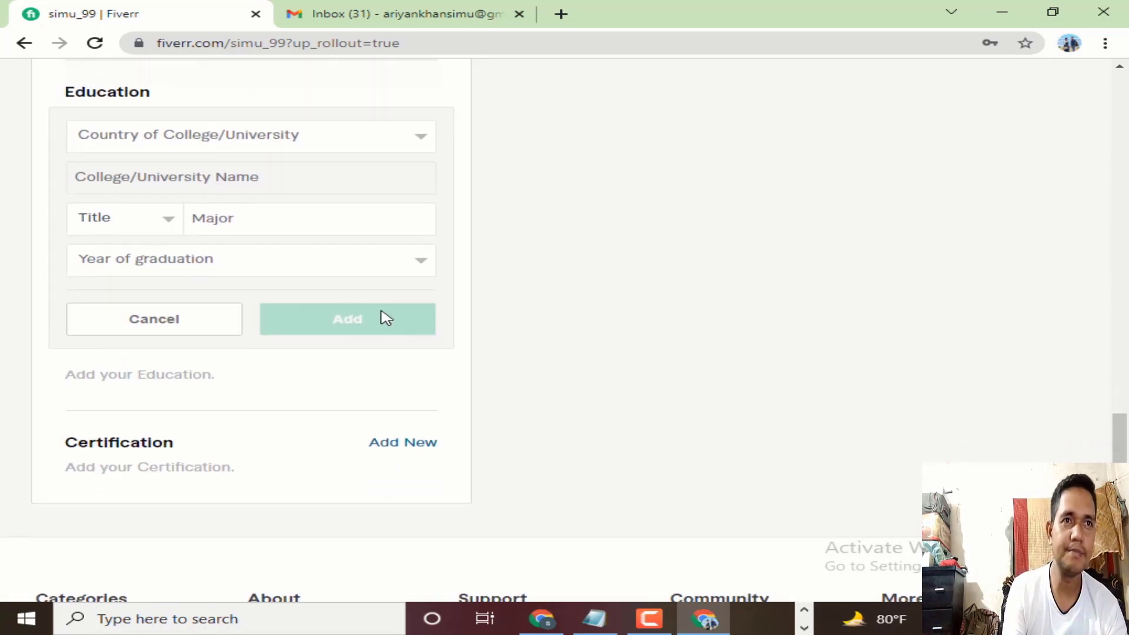
click(305, 141)
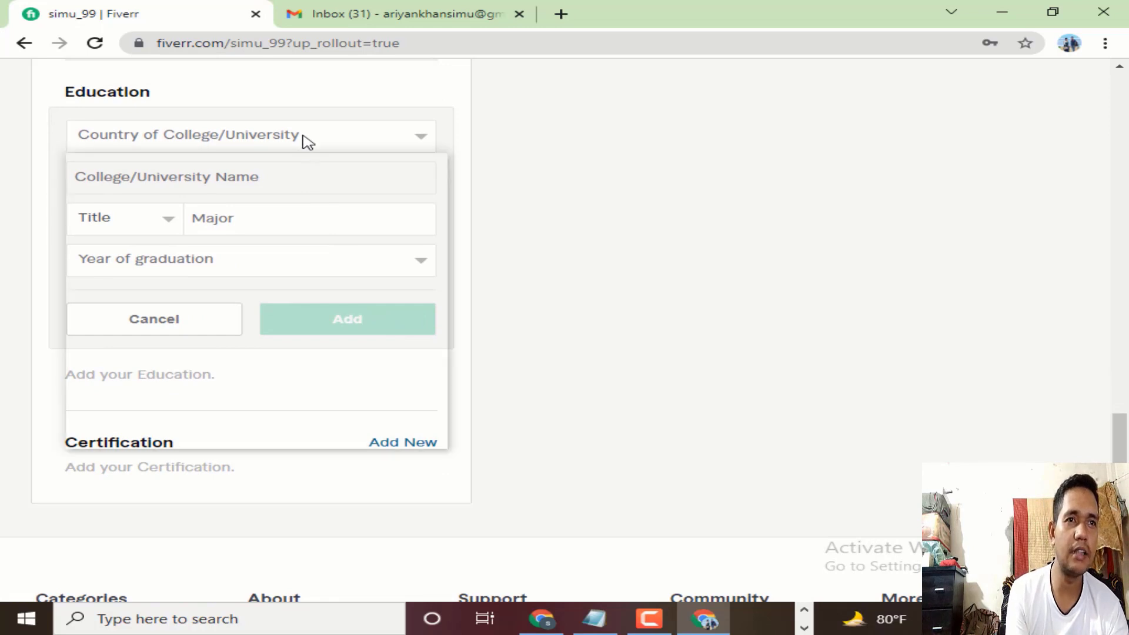
scroll(176, 288, down, 3)
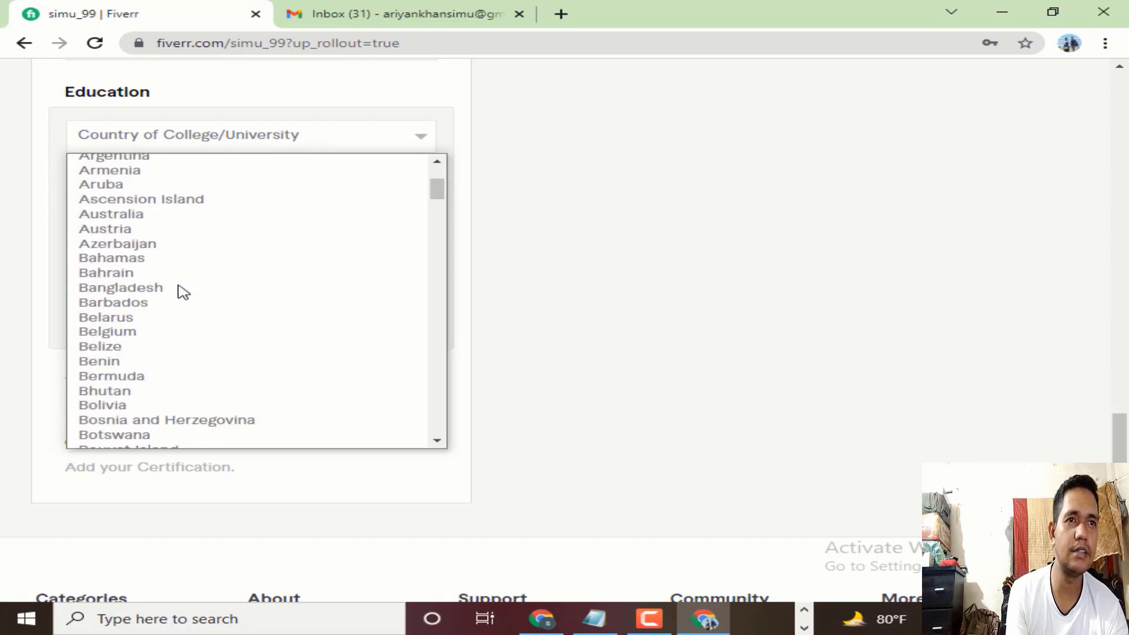
click(186, 289)
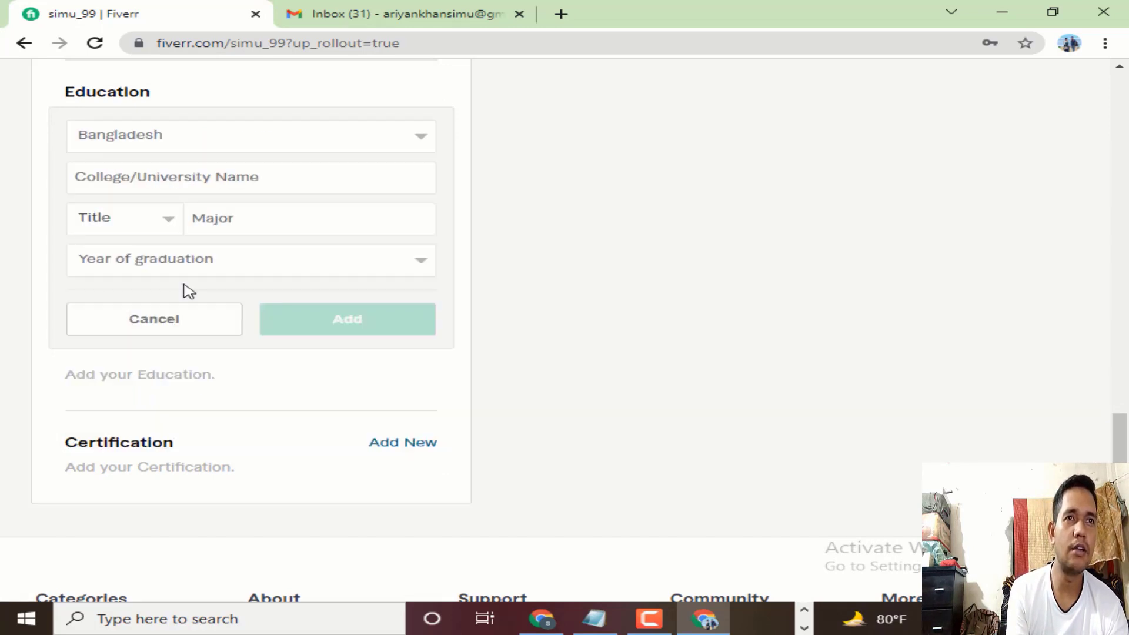
Step: Enter National University as the college or university name in the education entry, choosing the matching suggestion
click(226, 179)
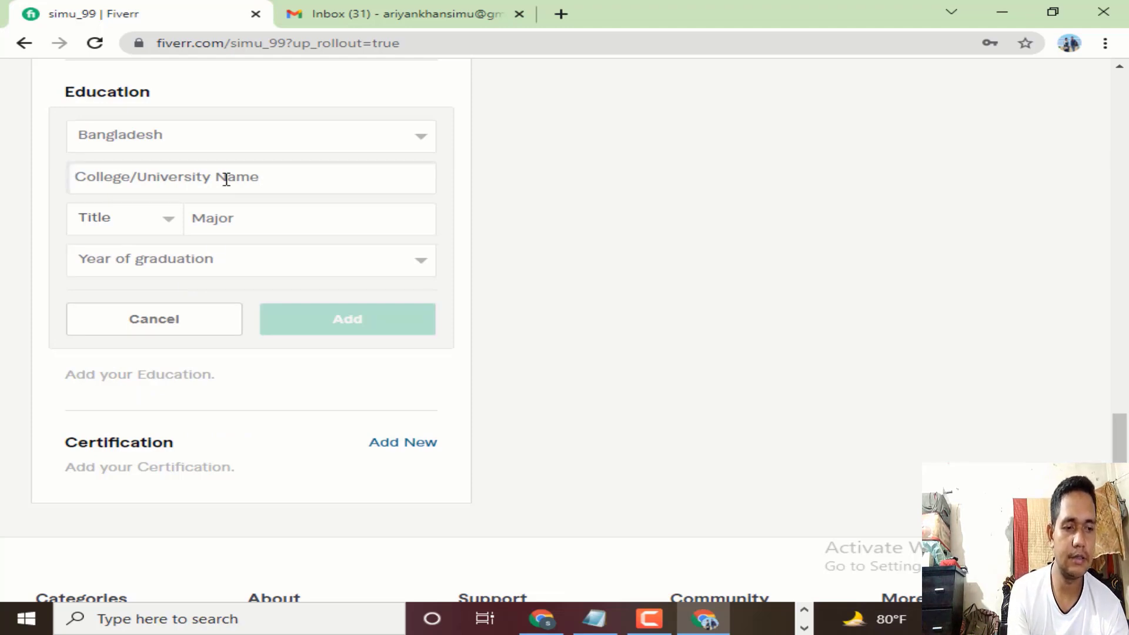
text(Nati)
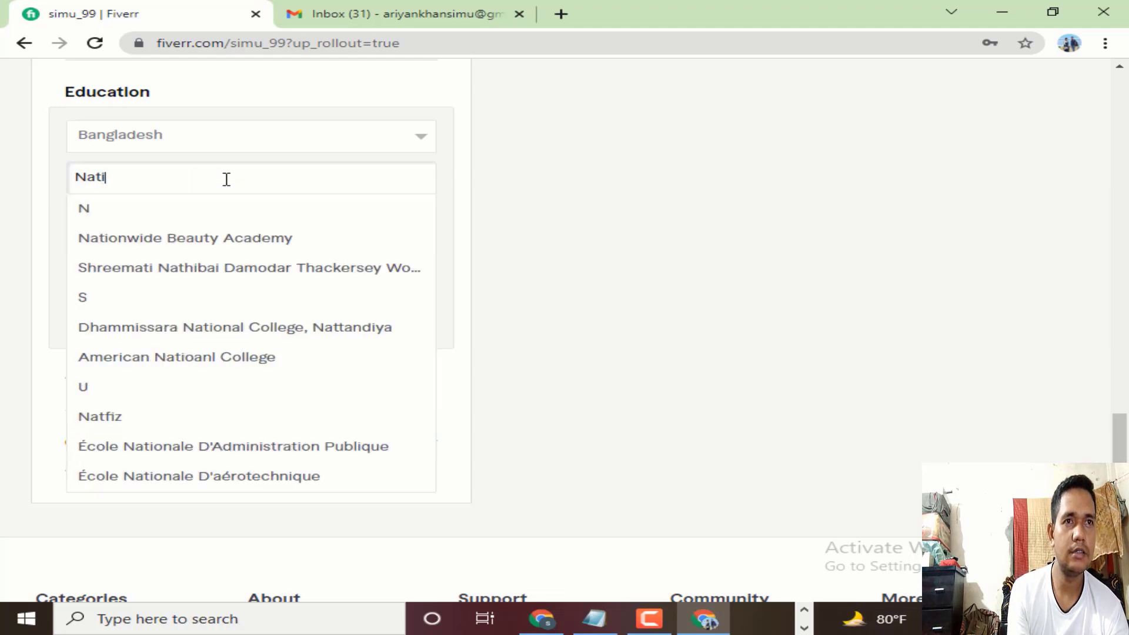
text(ona)
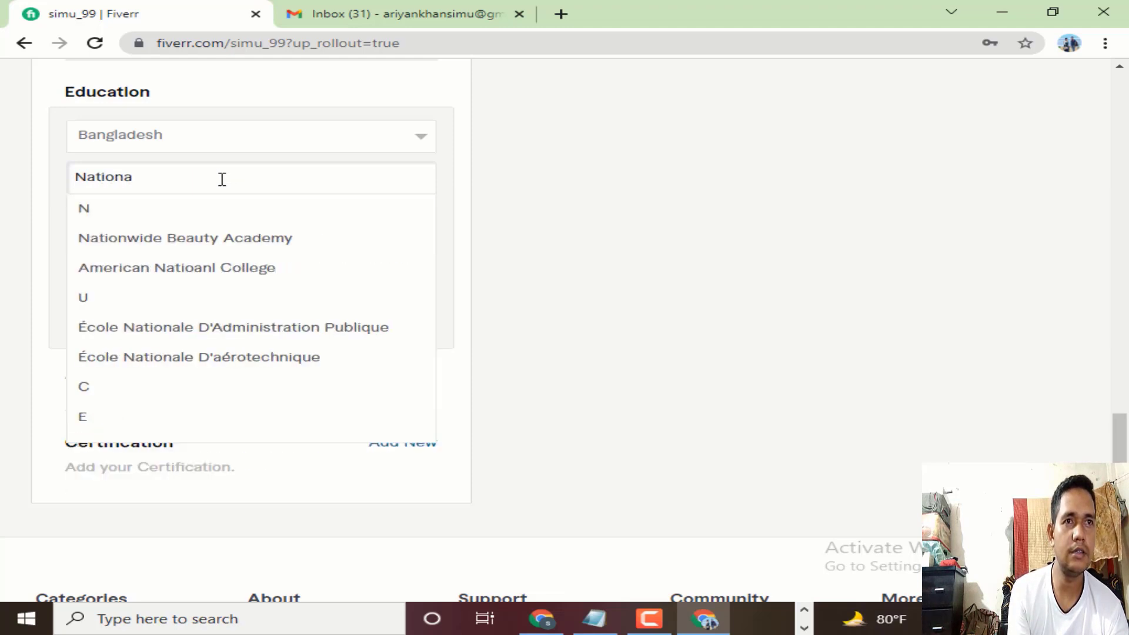
text(l)
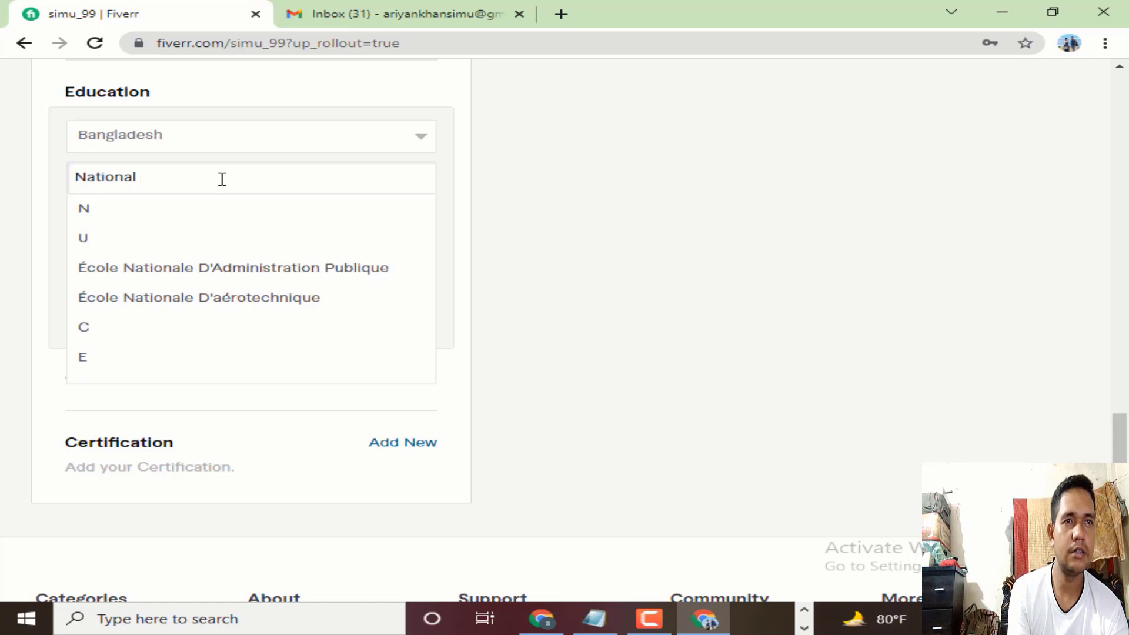
text( Univer)
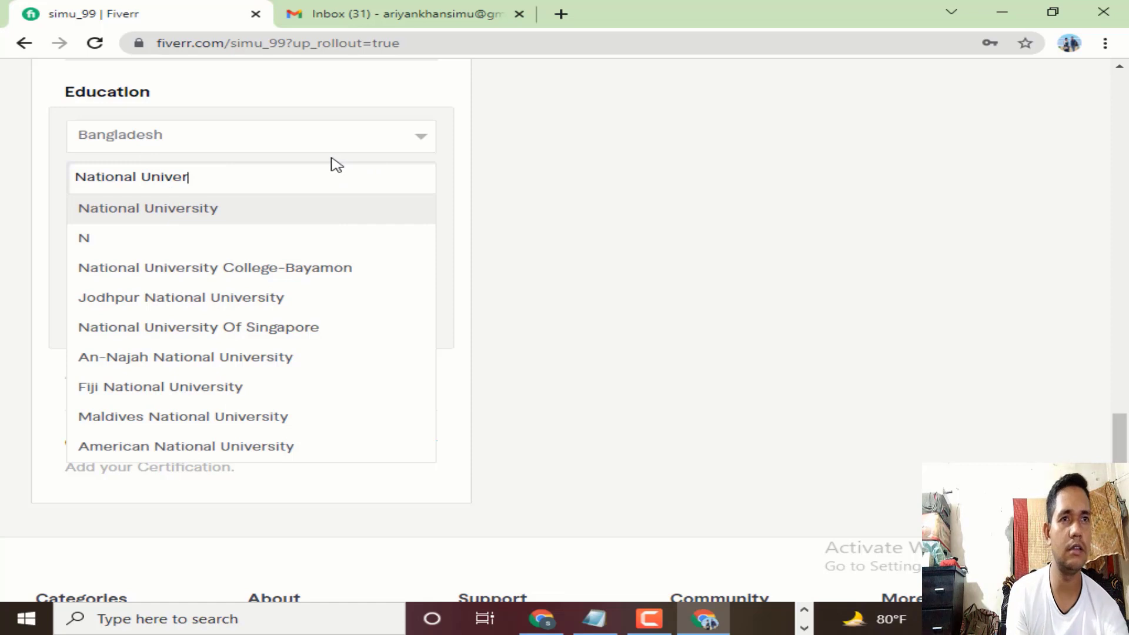
click(327, 210)
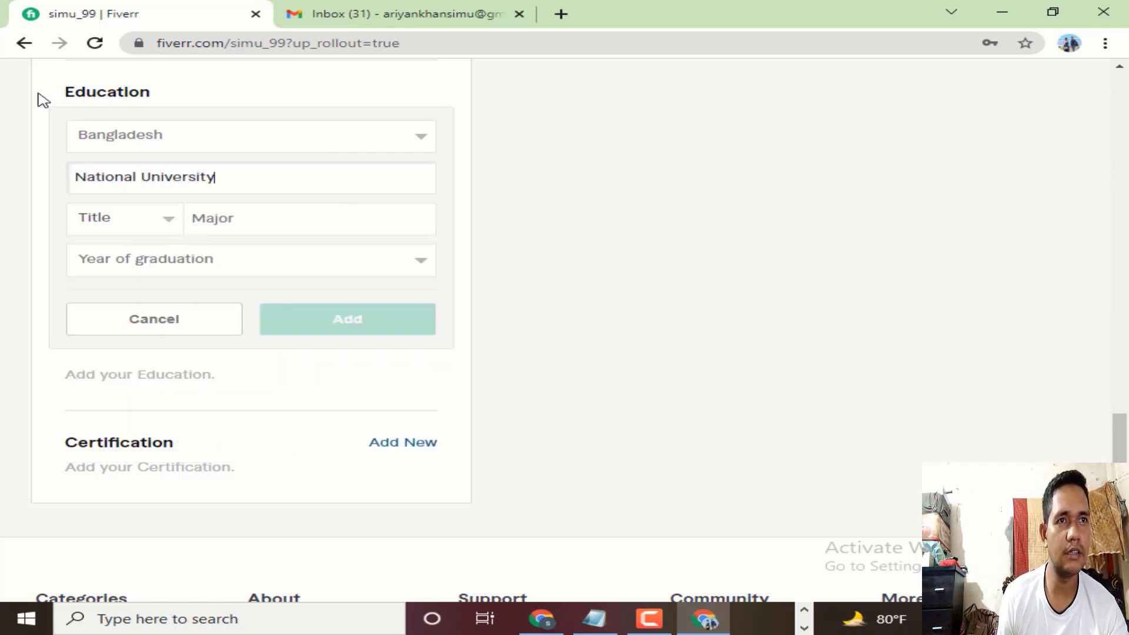
Step: Complete the education entry with the title B.Sc., major M and graduation year 2019, and add it to the profile
click(167, 224)
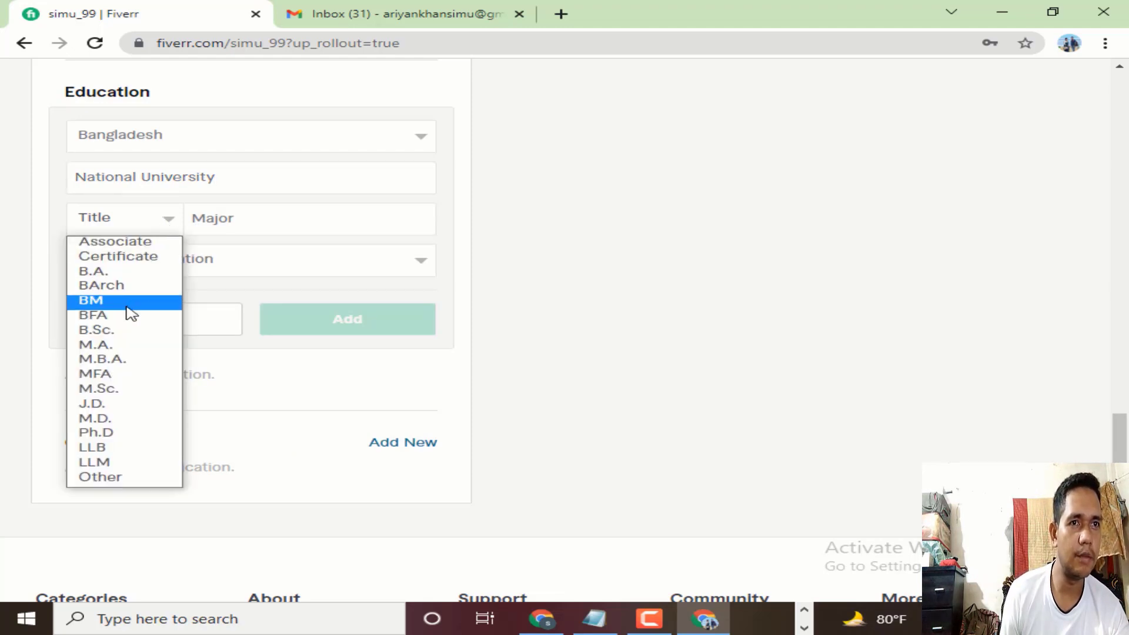
click(116, 329)
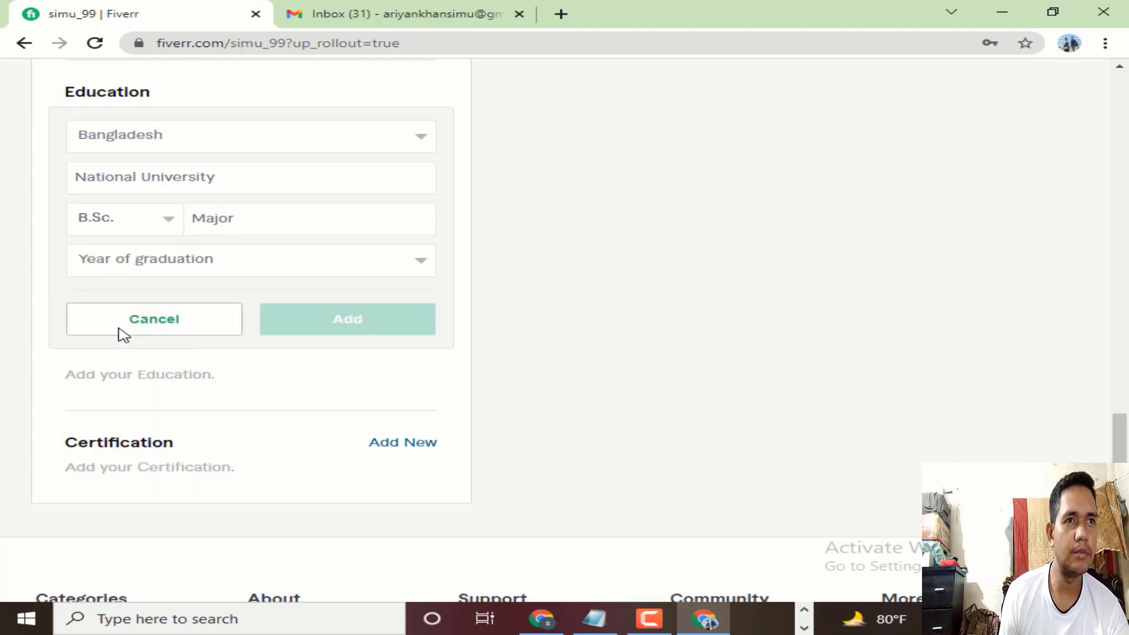
click(244, 220)
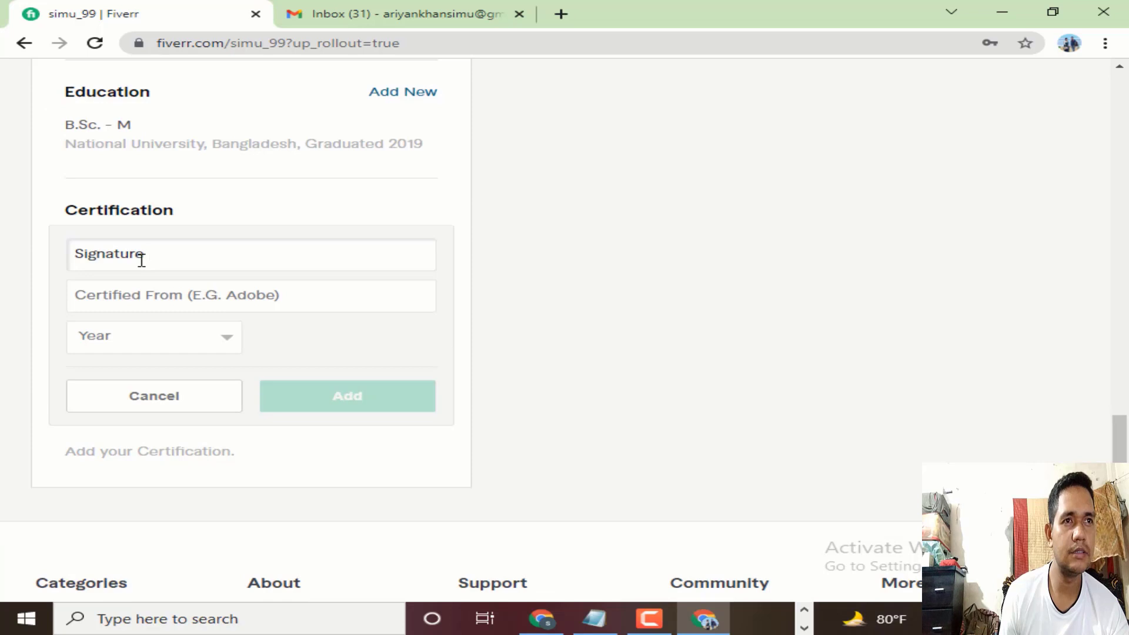
Step: Enter Signature Mind Institute as the certificate name in the new Certification entry, correcting the spelling of Institute
text(Mi)
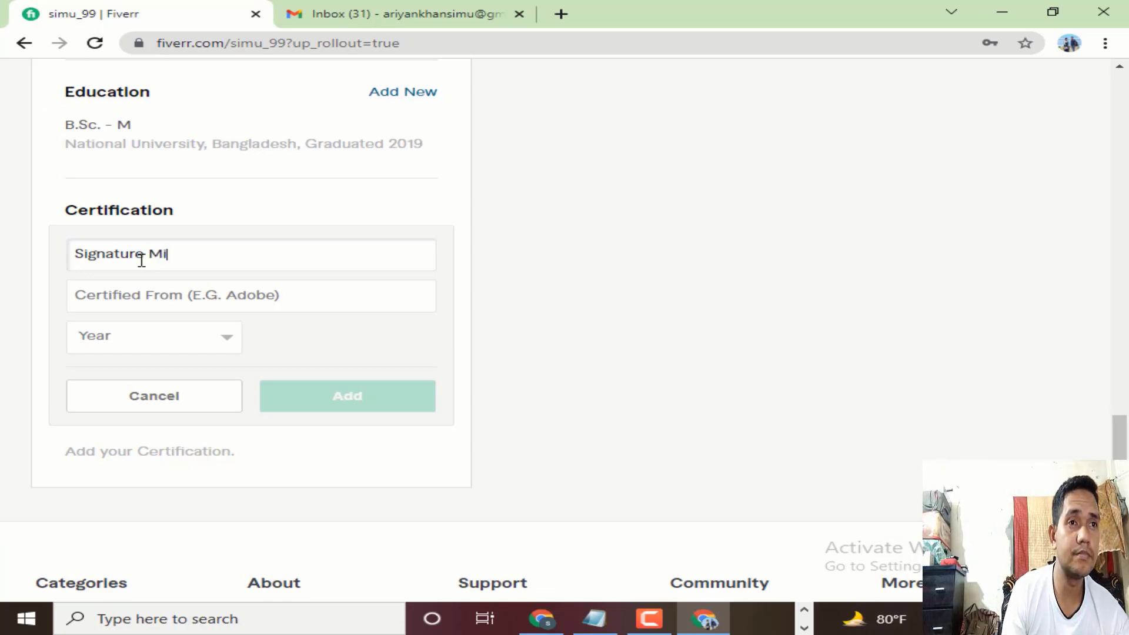
text(nd Institude)
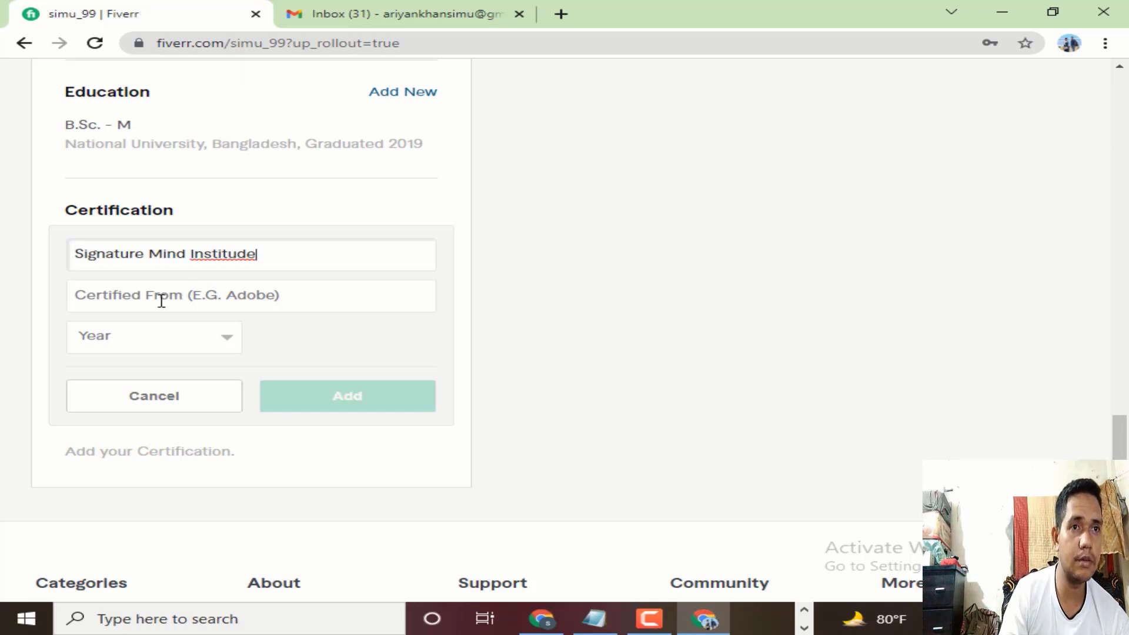
click(192, 298)
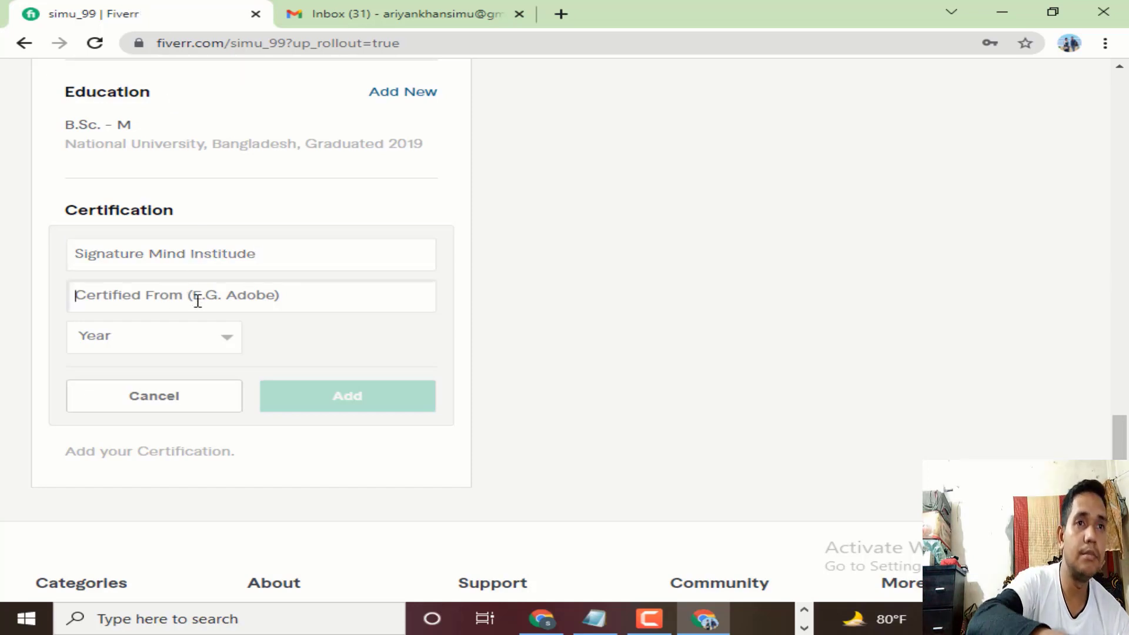
click(250, 253)
key(BackSpace)
text(t)
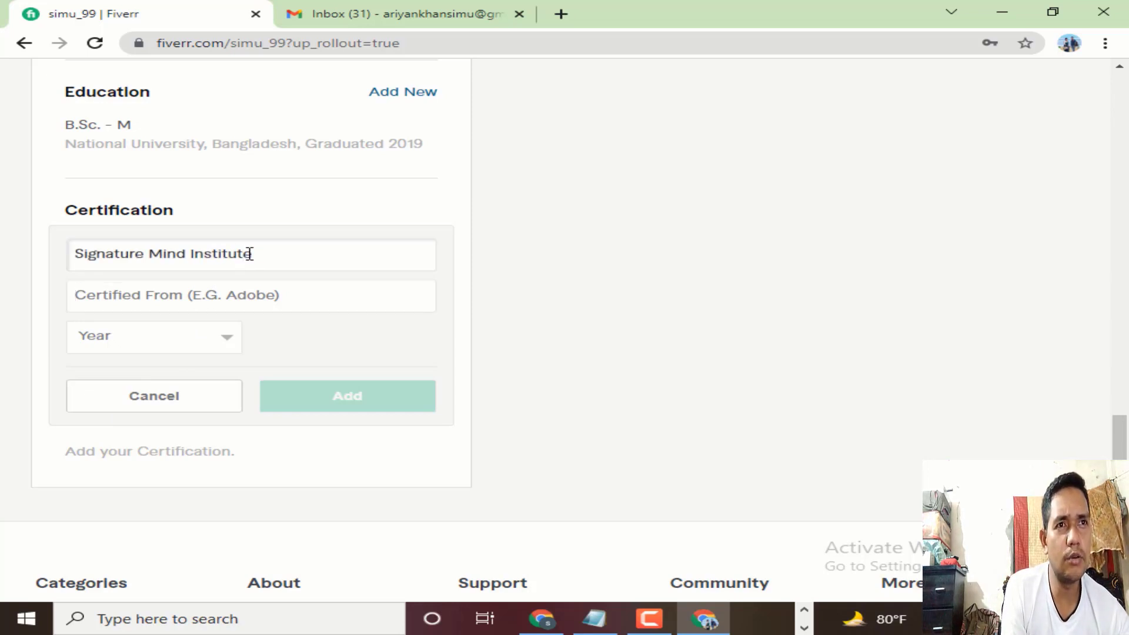
Step: Copy the certificate name Signature Mind Institute into the entry's Certified From field
click(253, 306)
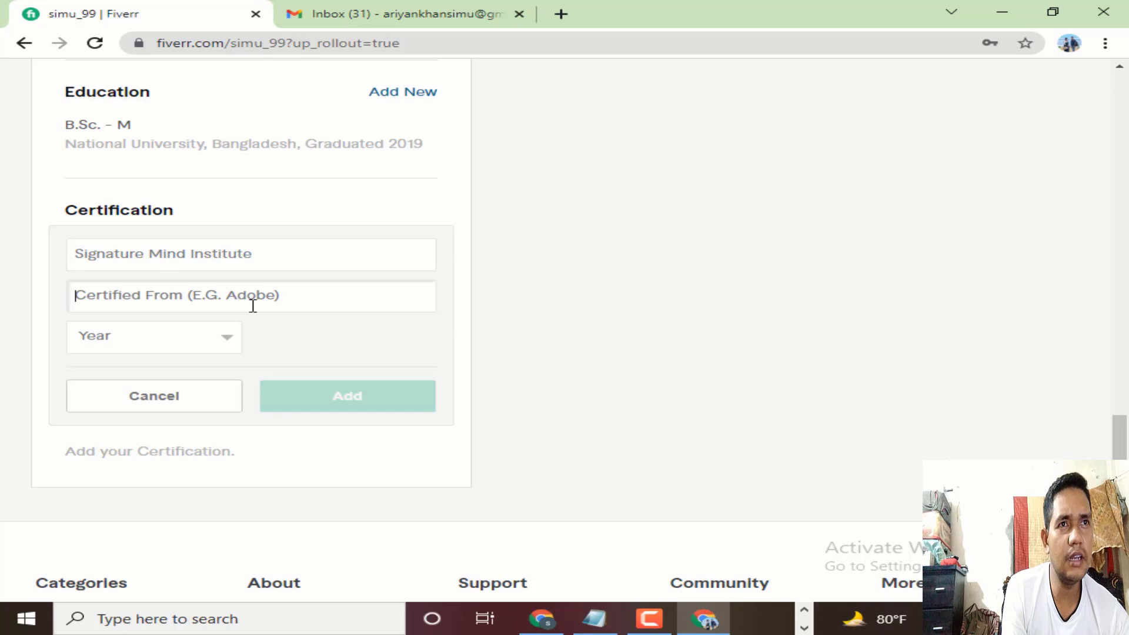
click(270, 252)
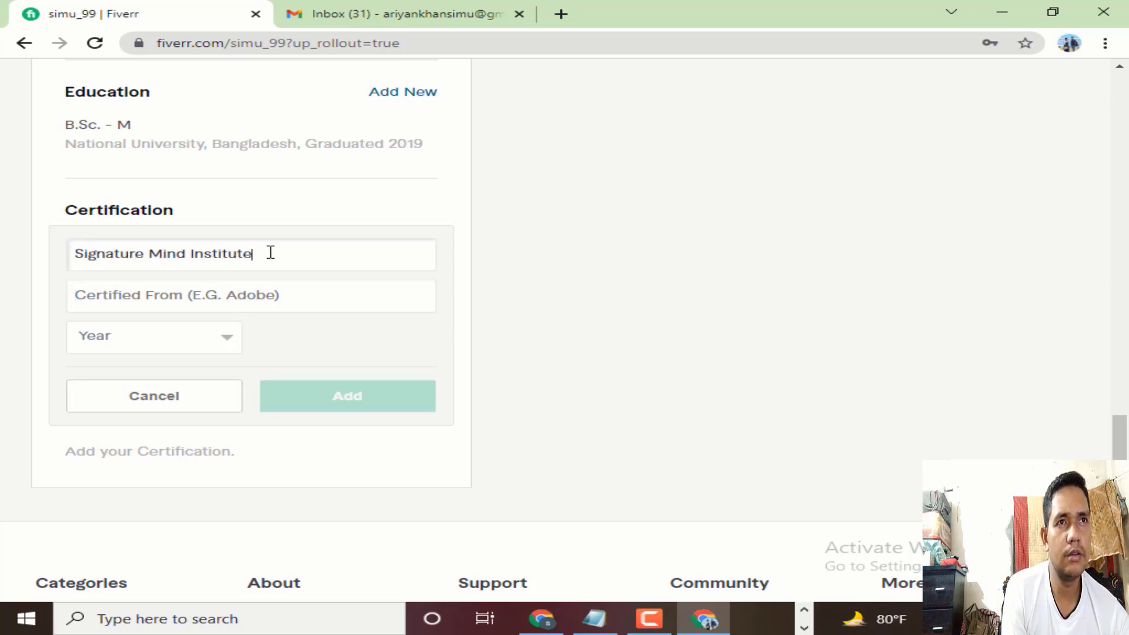
drag(266, 253, 18, 298)
key(ctrl+c)
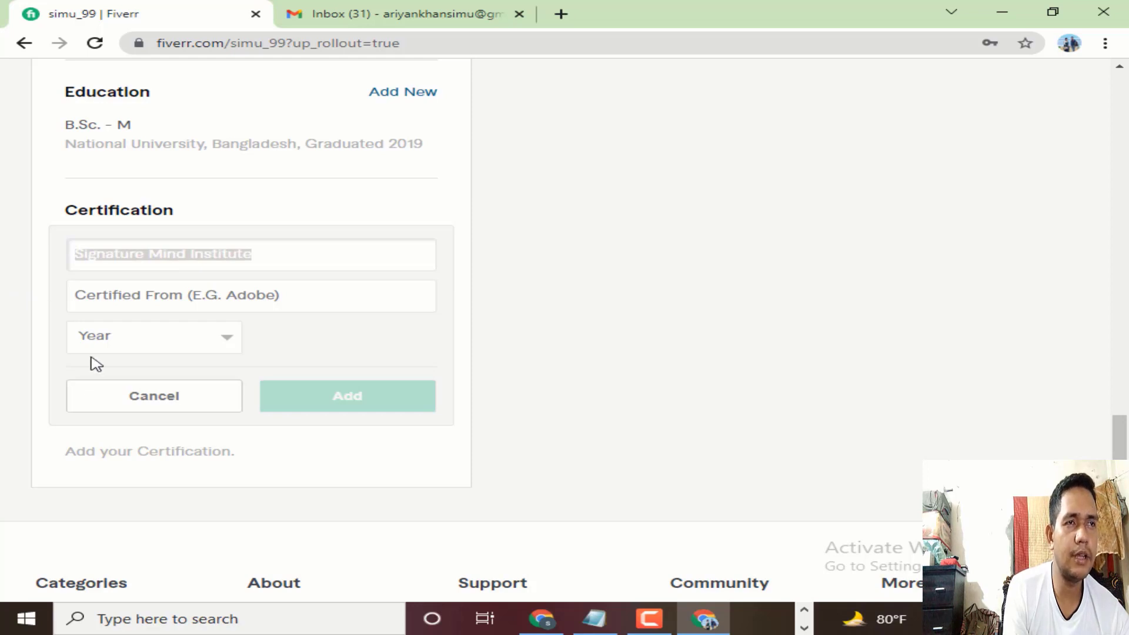
click(111, 296)
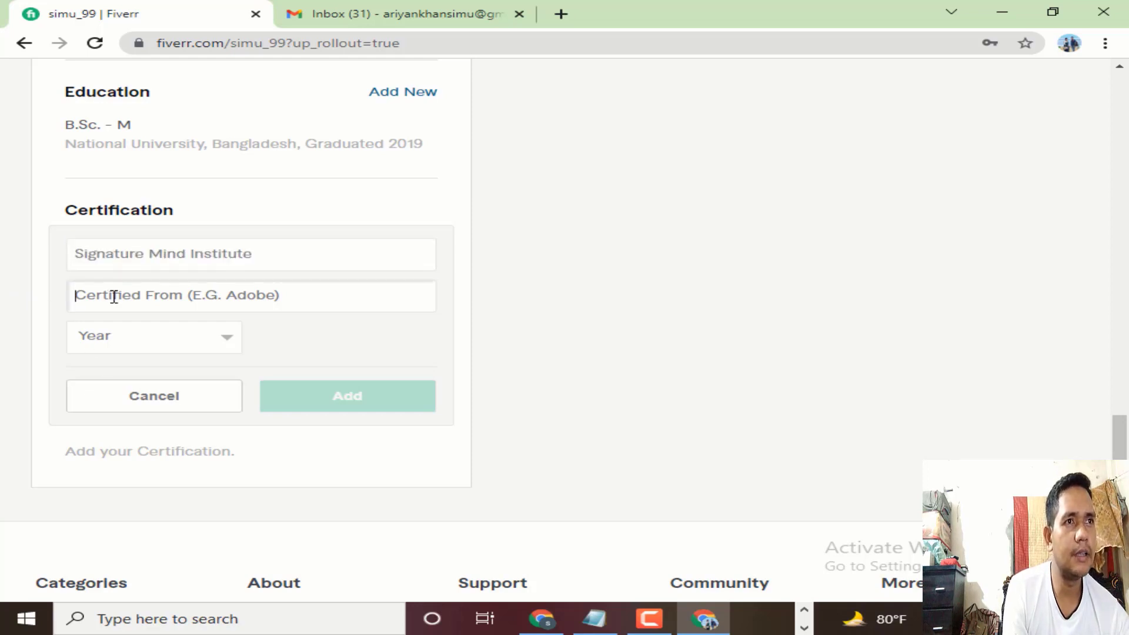
key(ctrl+v)
Step: Set the certification year to 2020 and add the certification to the profile
click(237, 345)
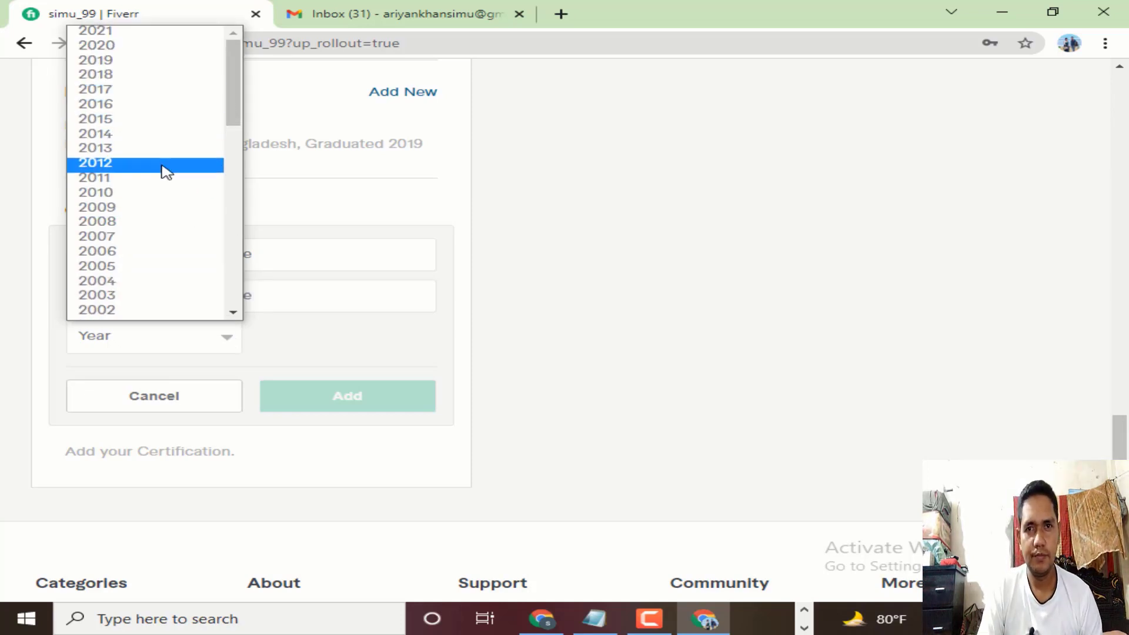
click(165, 57)
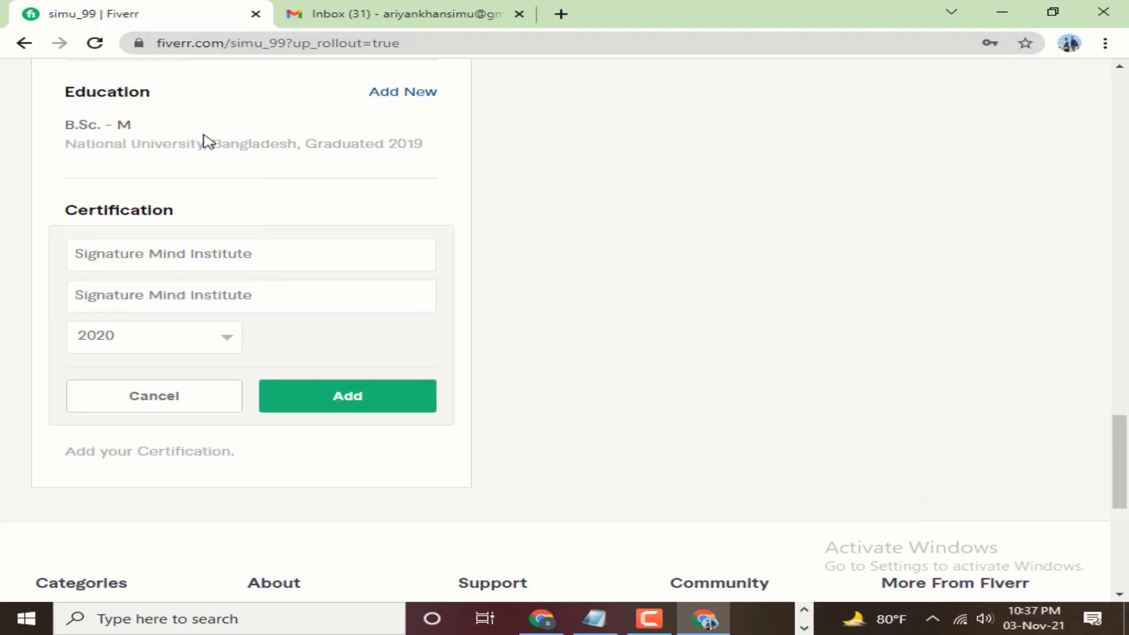
click(386, 407)
scroll(514, 370, up, 15)
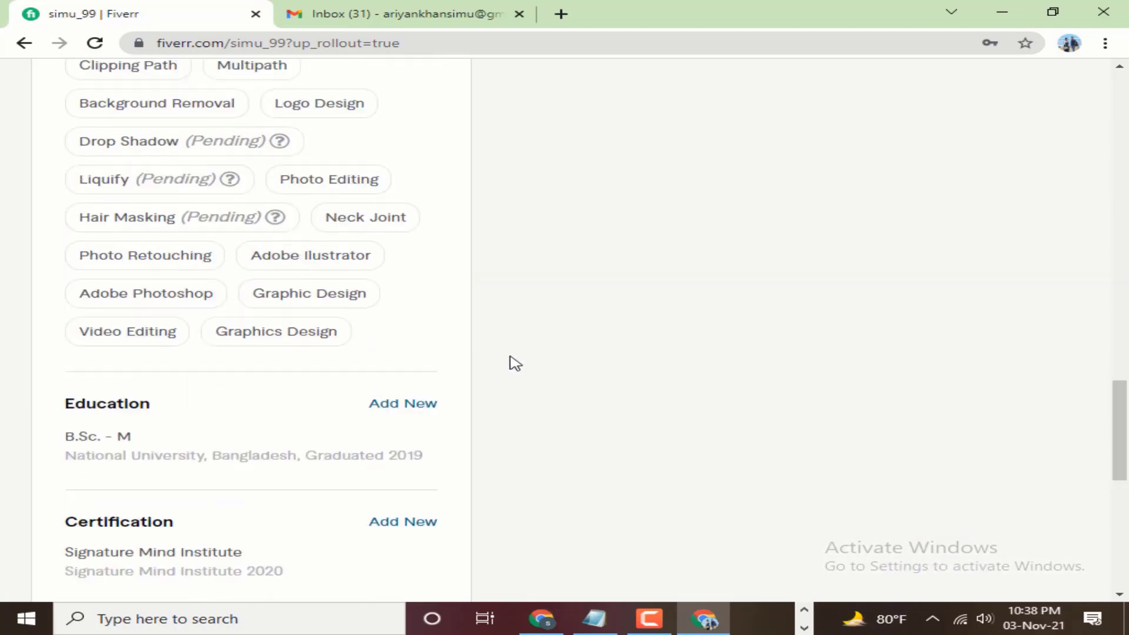
scroll(514, 363, up, 12)
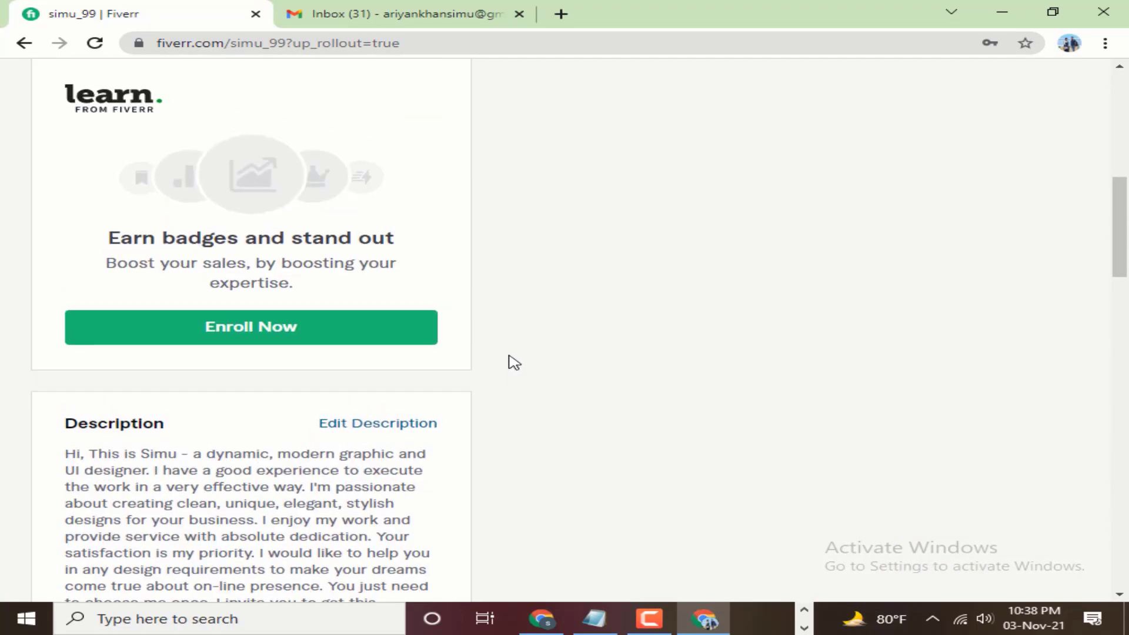
scroll(513, 362, up, 5)
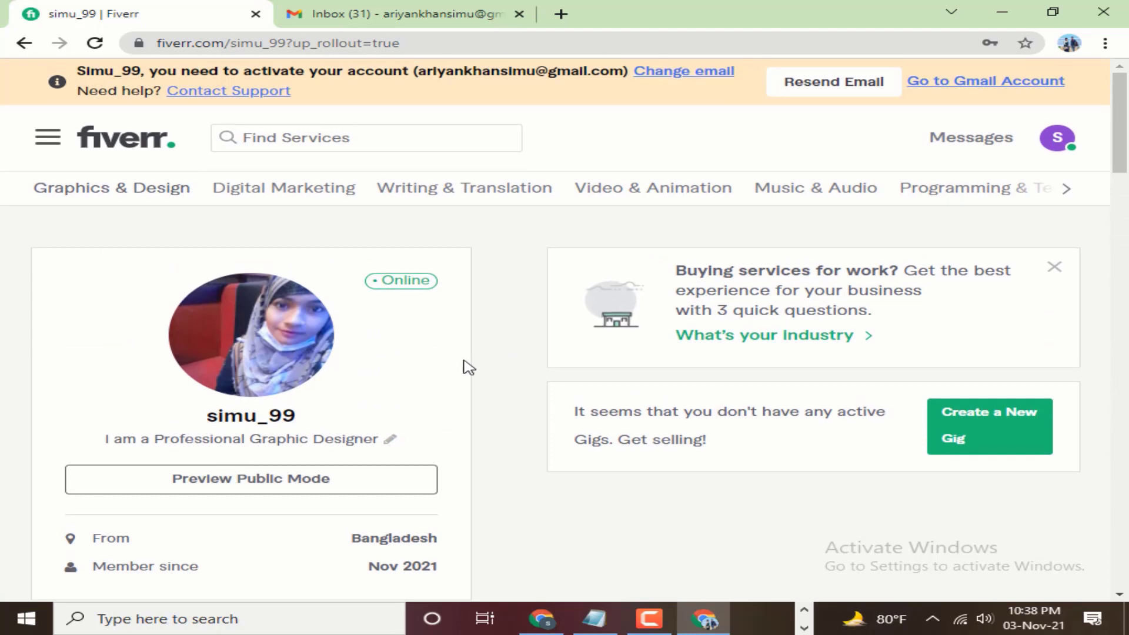